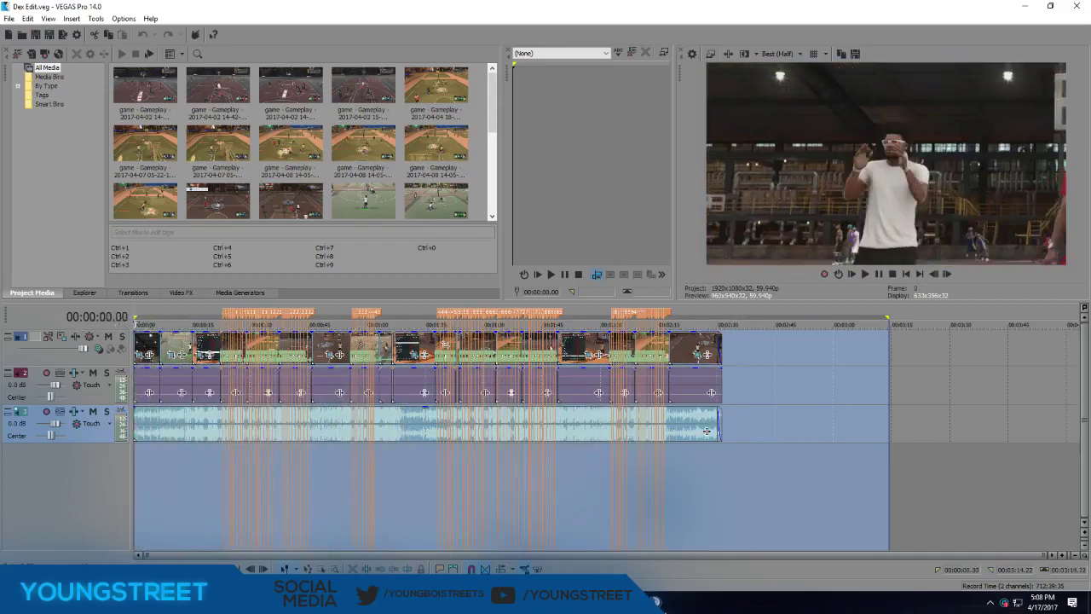
Lower the music track's volume to -24 dB and play the edit from about 00:00:22.
drag(268, 320, 794, 320)
click(774, 324)
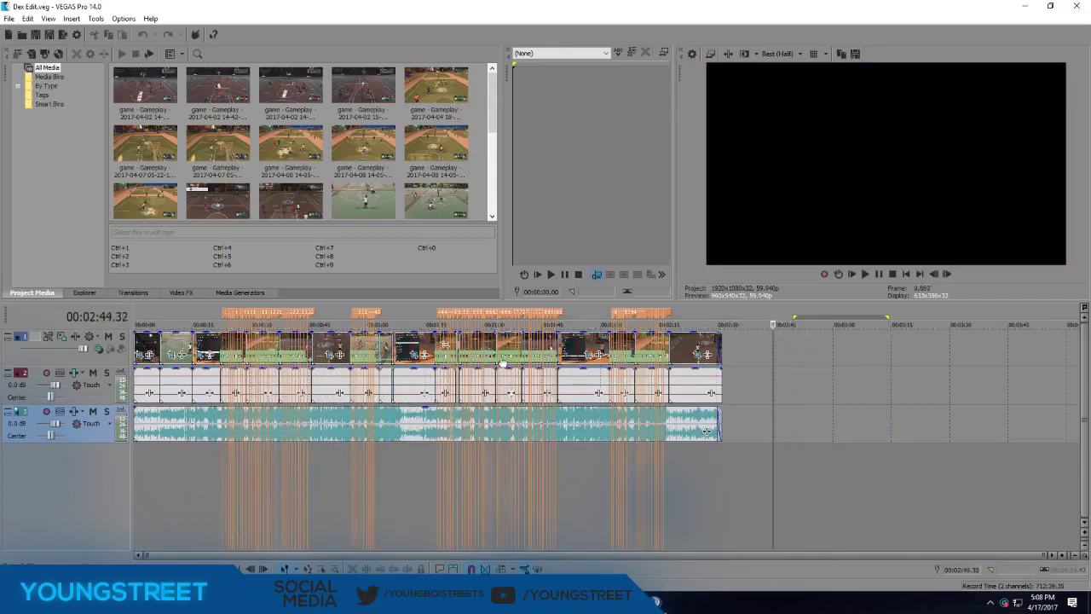
click(213, 322)
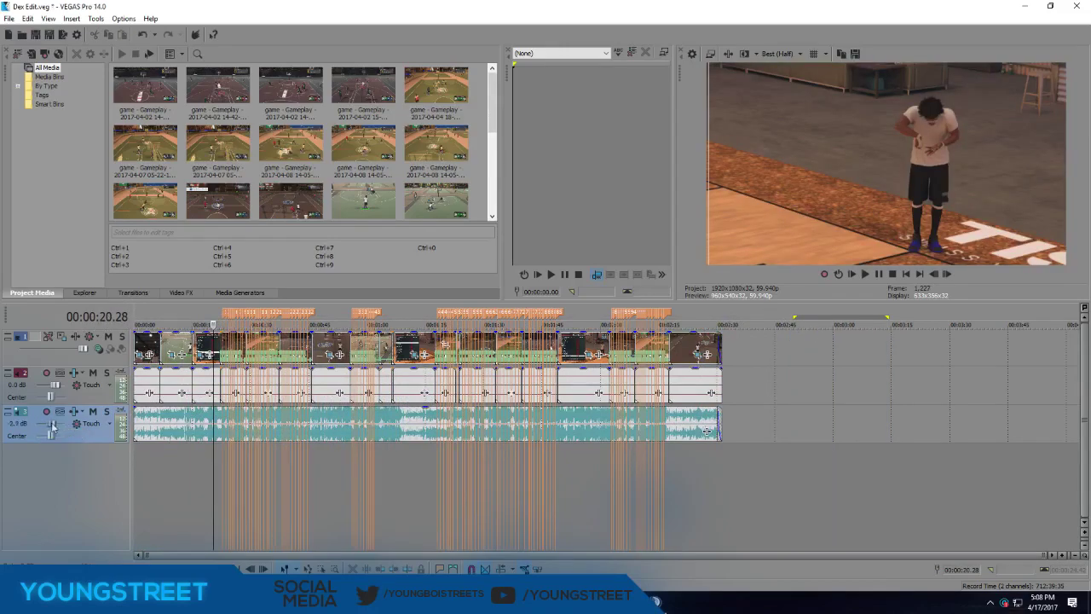
click(220, 321)
key(space)
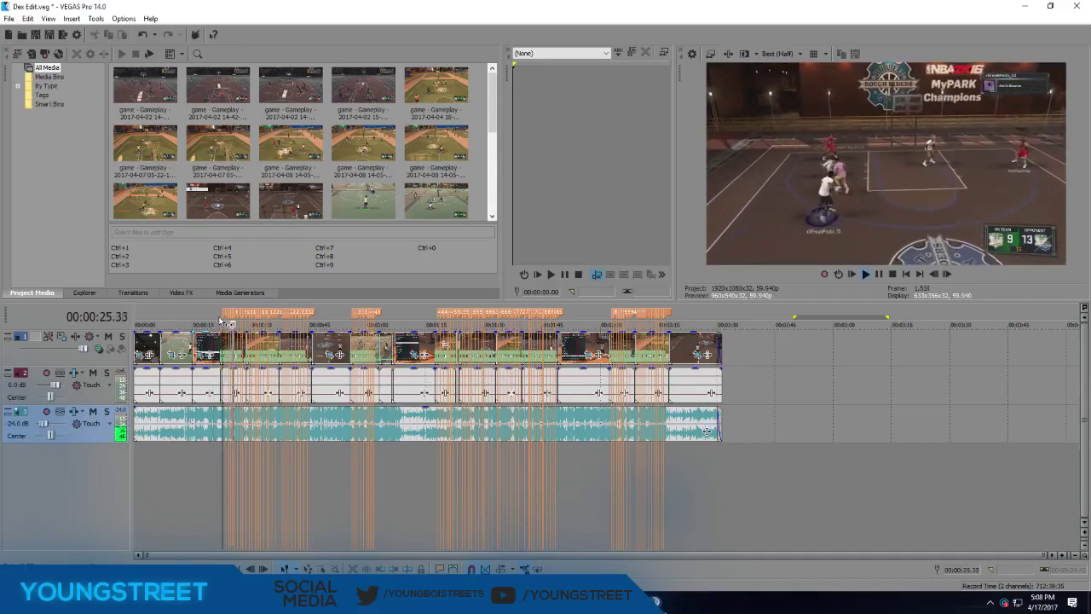
key(space)
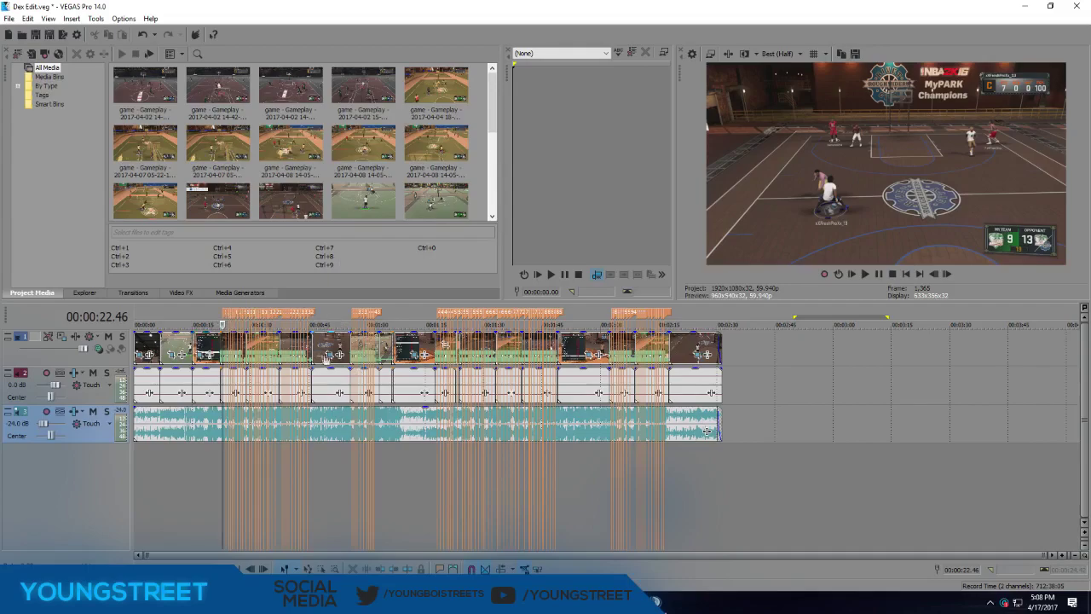
Examine the velocity envelope points on the gameplay clip around 00:00:31 and the clip's Insert/Remove Envelope options.
scroll(554, 392, up, 10)
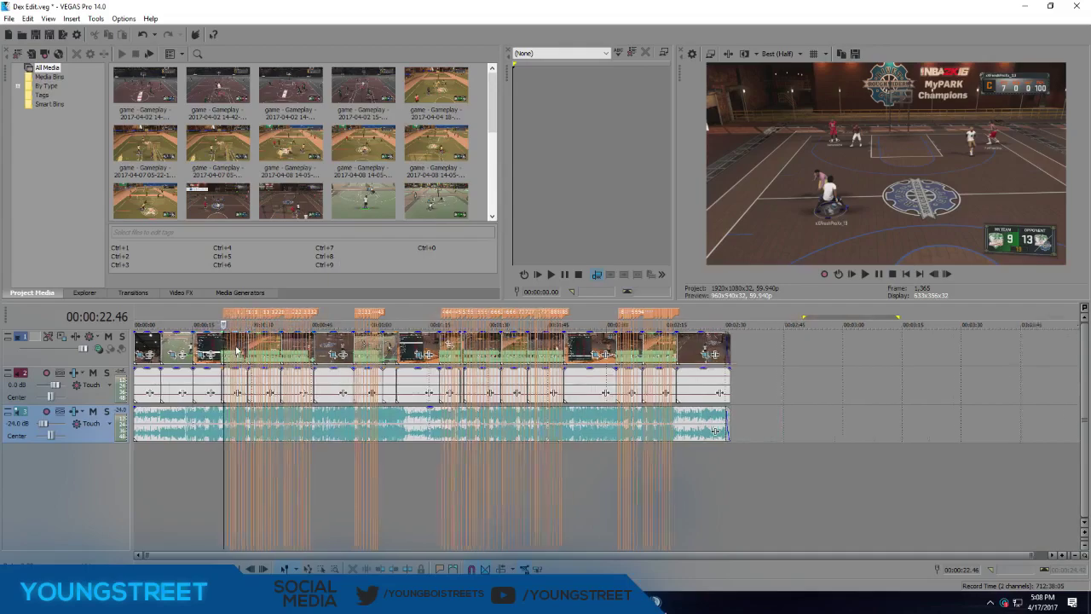
drag(247, 558, 286, 558)
double_click(325, 345)
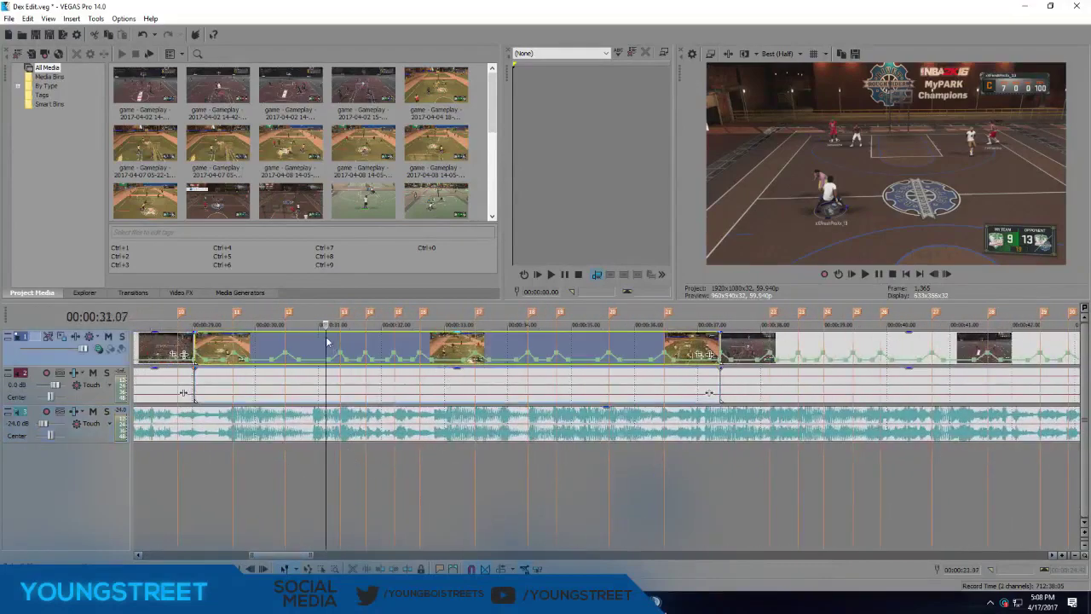
right_click(306, 346)
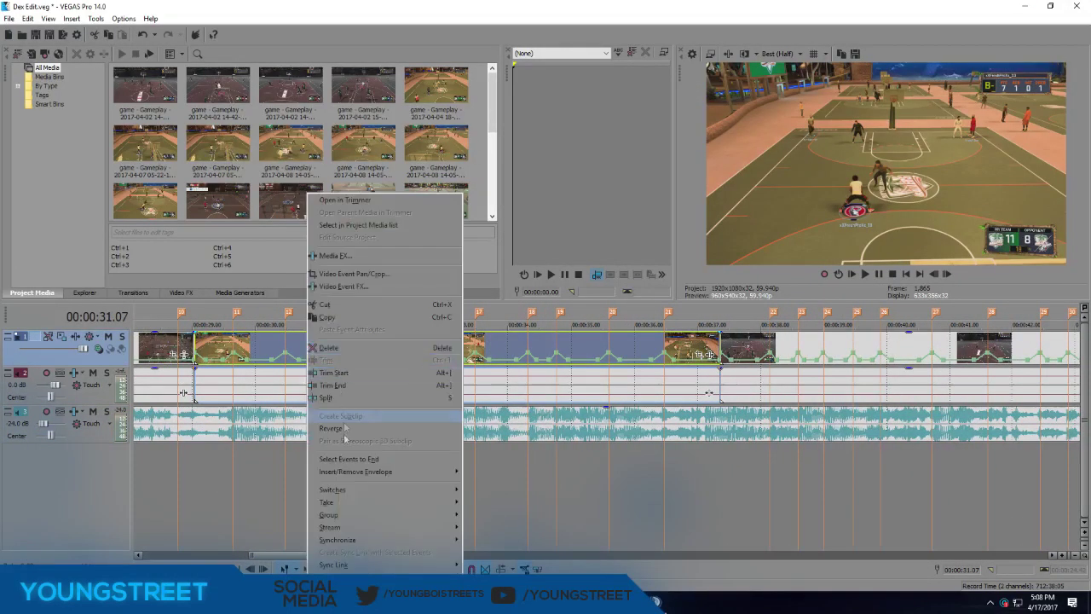
mouse_move(346, 471)
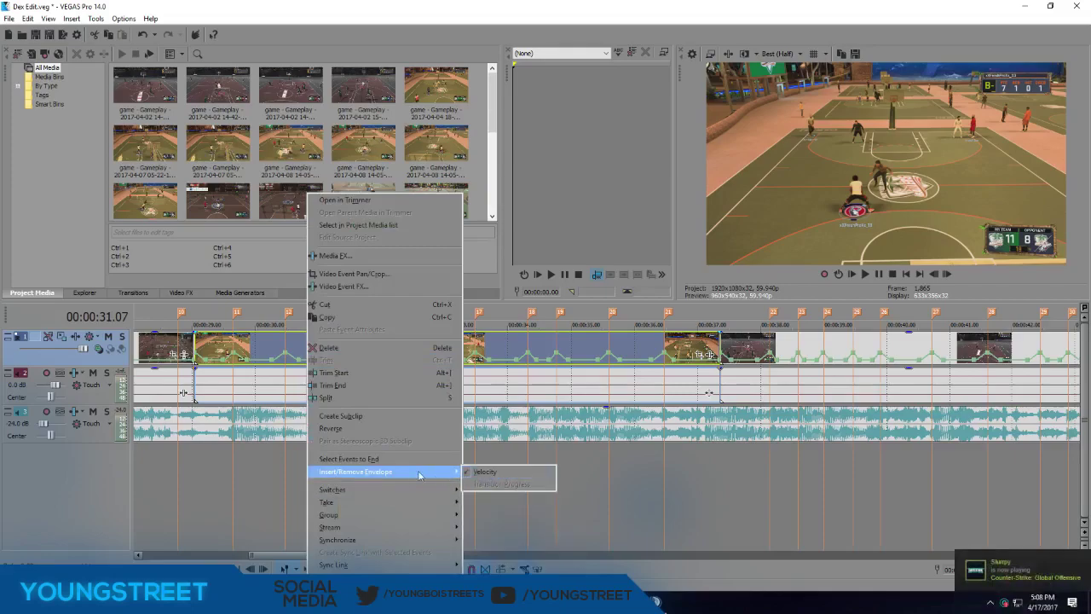
click(275, 464)
Delete all video and audio events from the timeline and clear all the markers.
scroll(277, 471, down, 5)
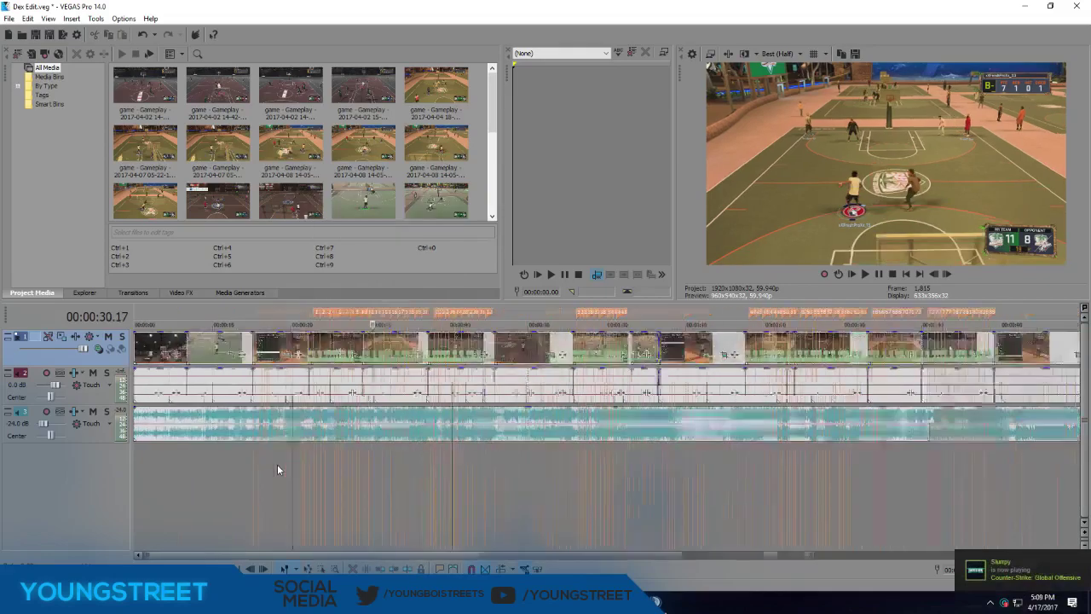
key(ctrl+a)
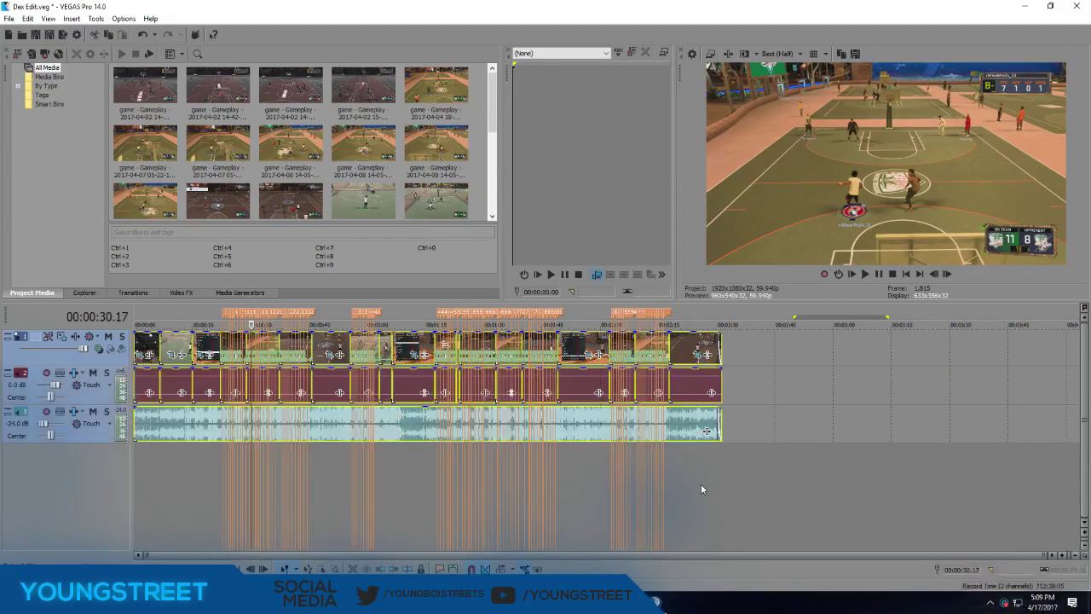
key(BackSpace)
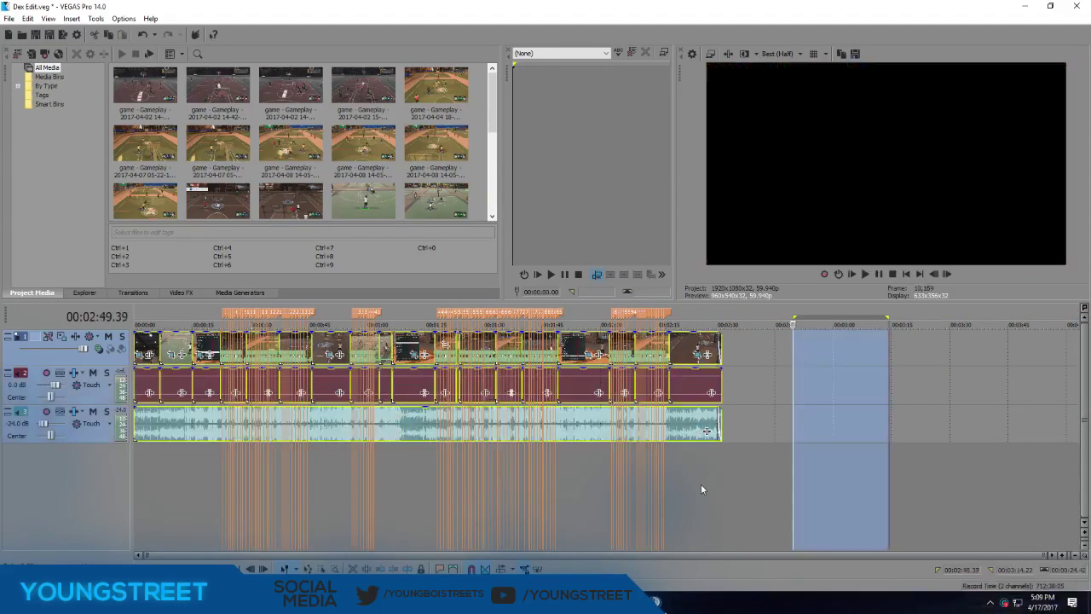
right_click(695, 356)
click(718, 331)
click(766, 365)
click(695, 352)
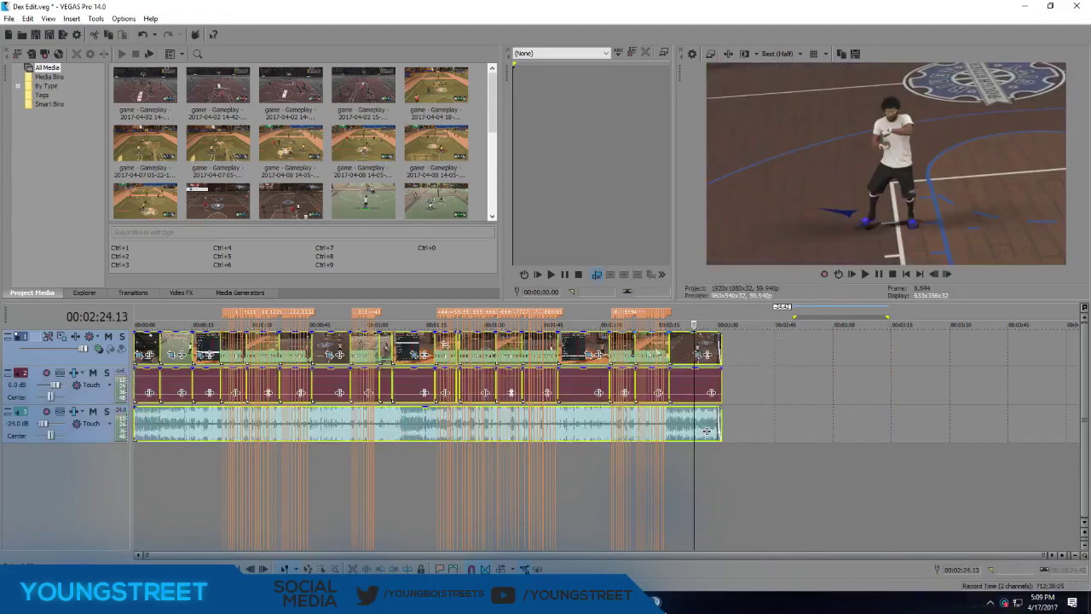
right_click(691, 350)
click(707, 360)
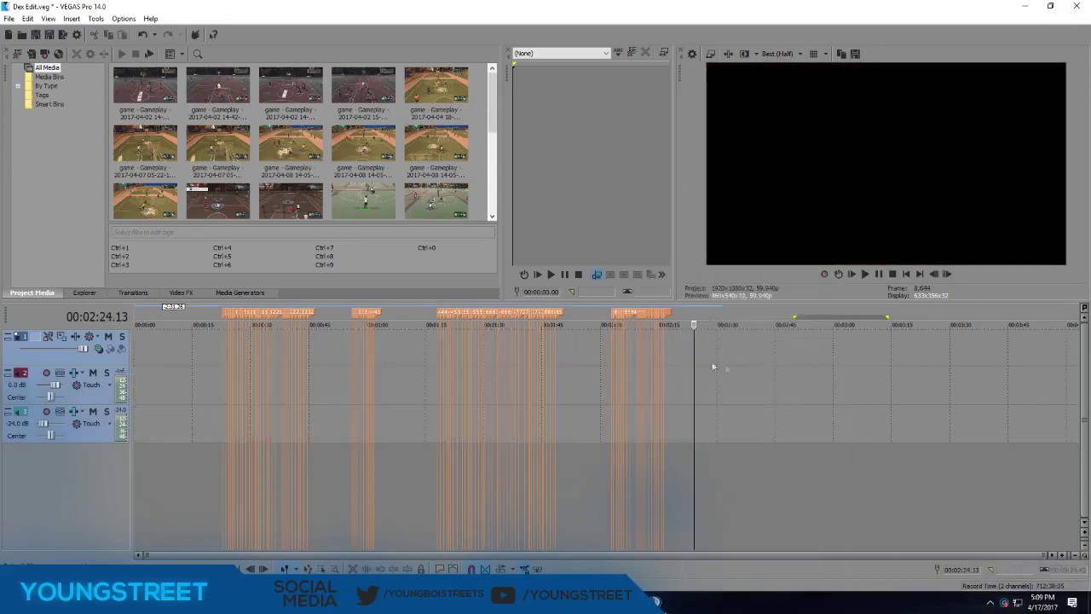
drag(712, 358, 171, 258)
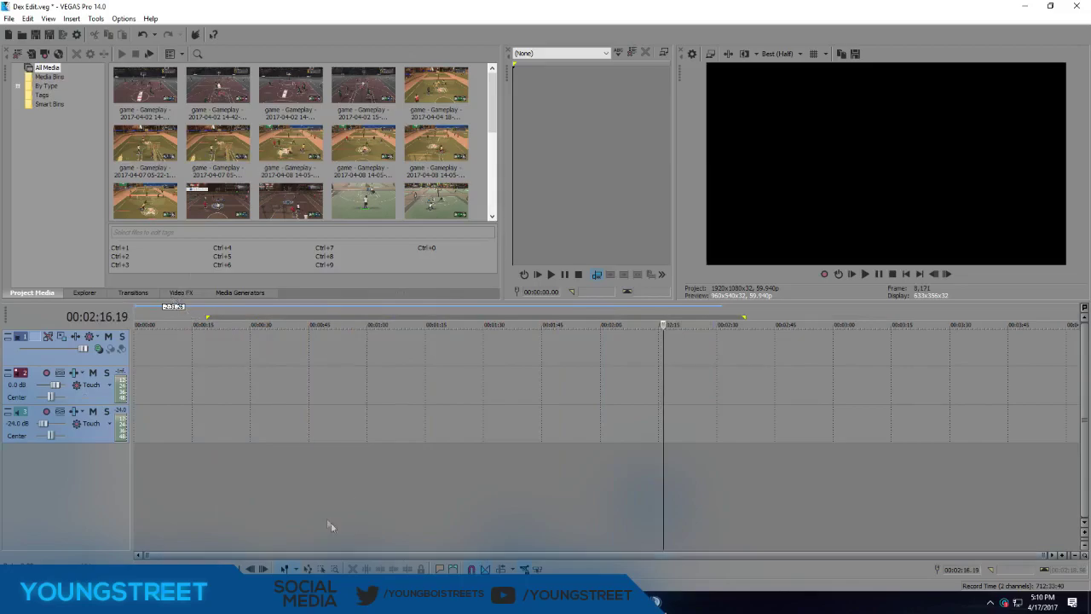
Place the Jay Critch & Famous Dex song at the start of the lower audio track and set the cursor to 00:00:14.03.
scroll(376, 162, down, 5)
drag(220, 179, 137, 432)
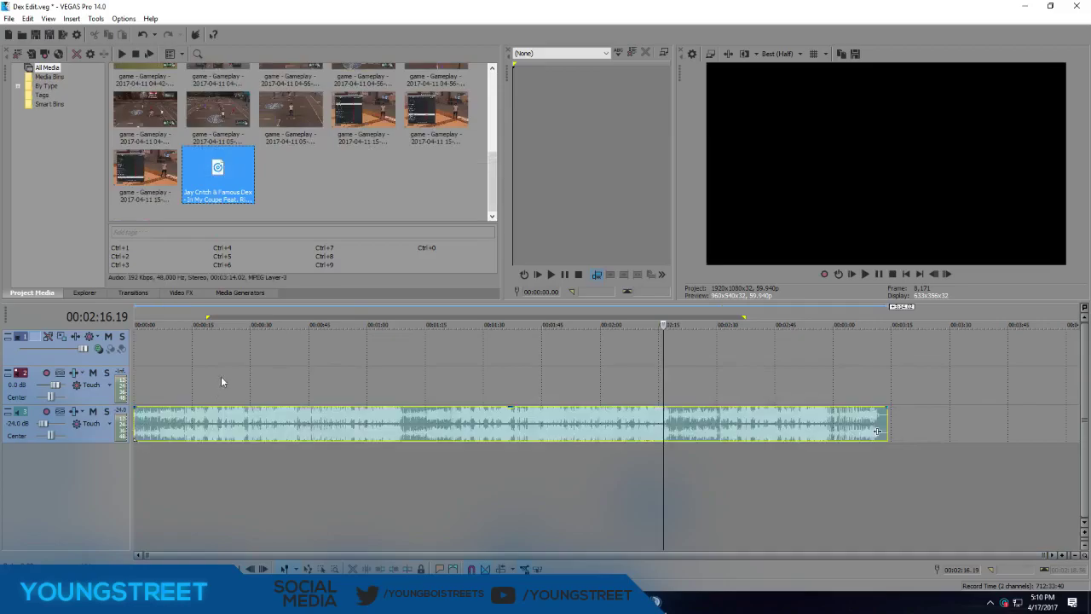
click(189, 324)
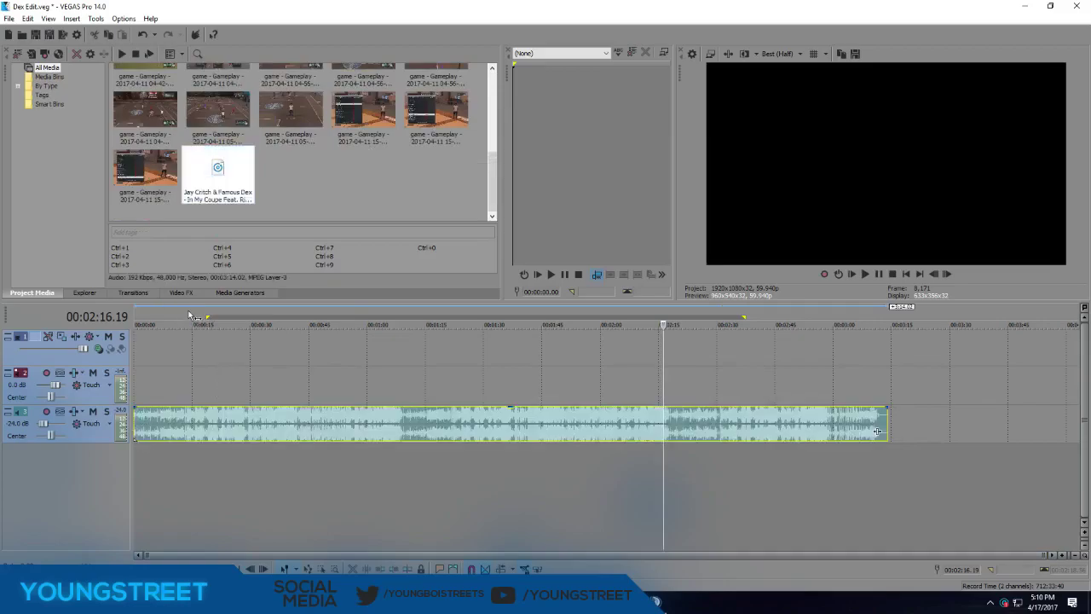
Add one of the 2017-04-11 gameplay clips from the project media to the video track at the cursor.
scroll(386, 142, up, 5)
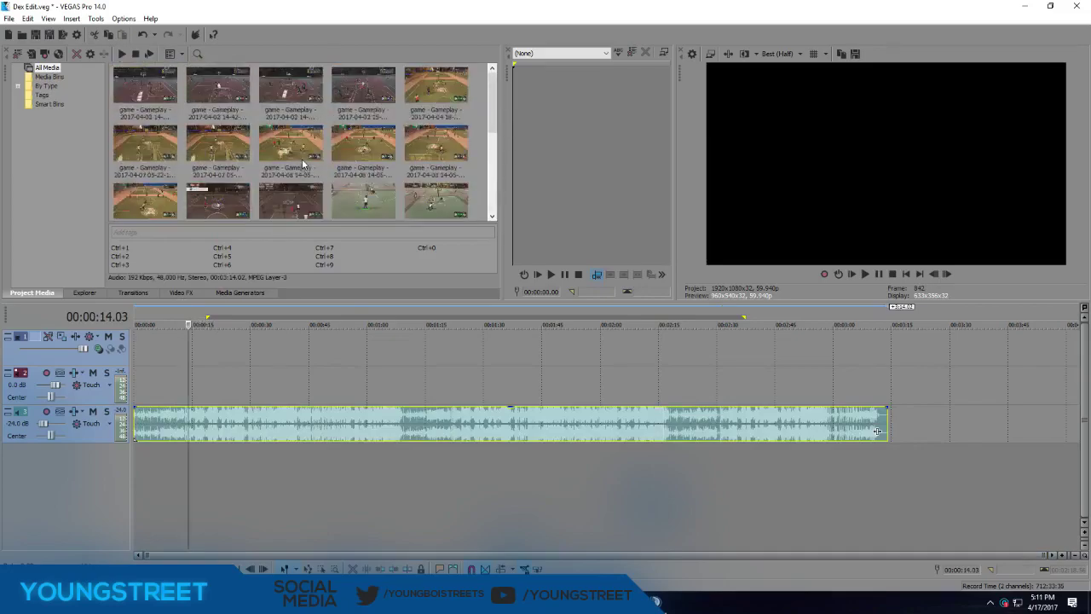
scroll(316, 160, down, 3)
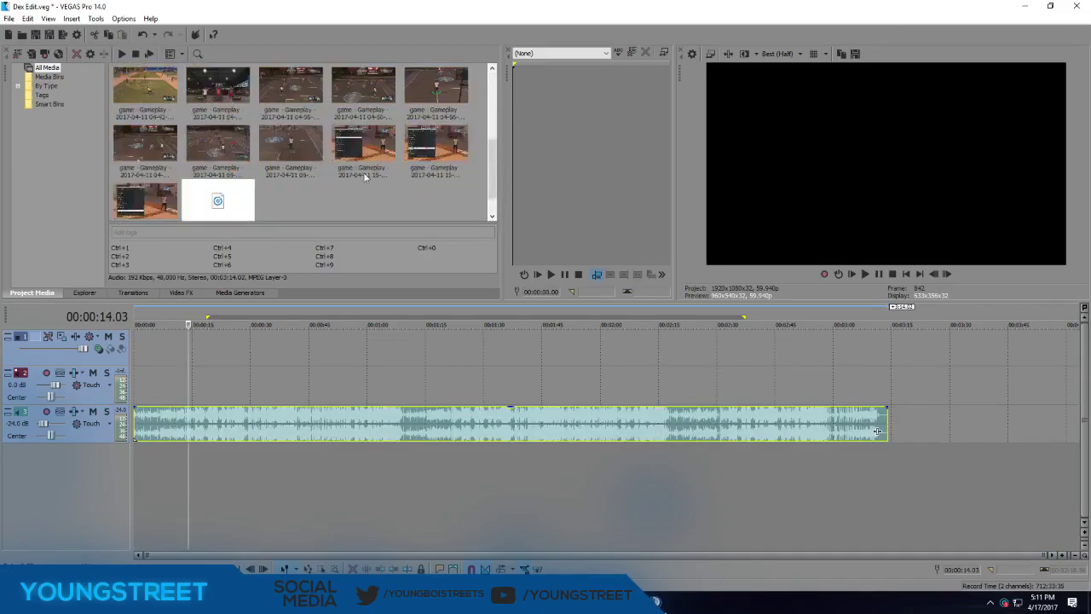
scroll(304, 170, down, 3)
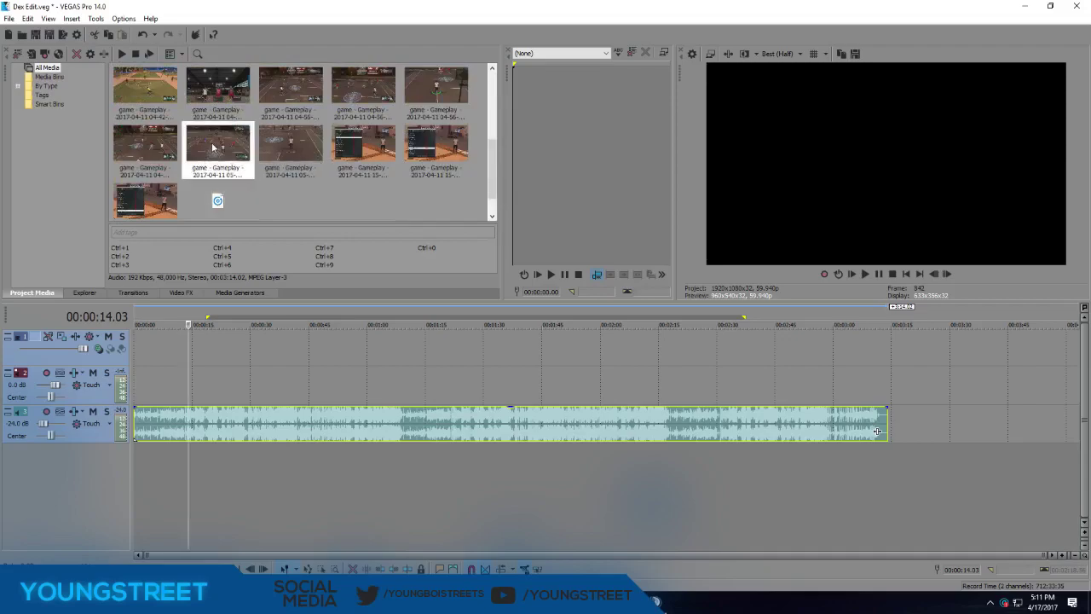
click(142, 140)
click(222, 143)
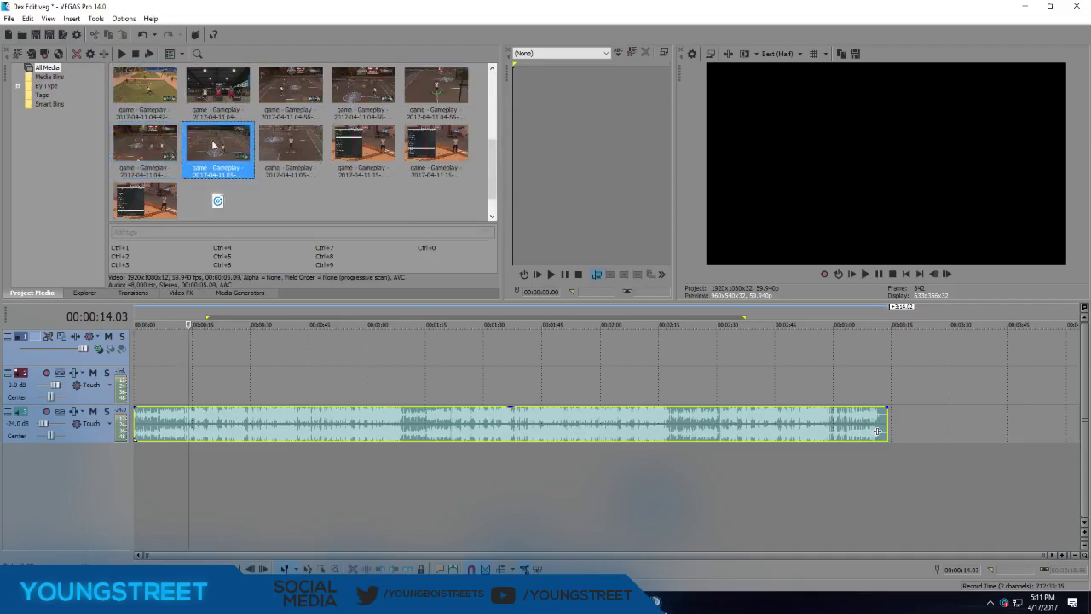
drag(206, 386, 196, 377)
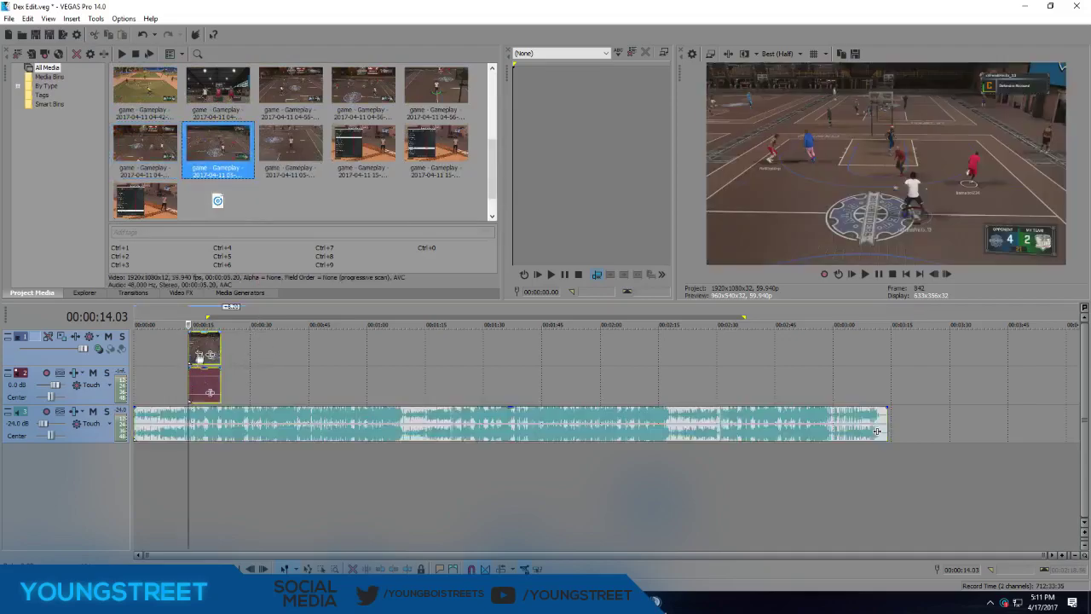
Move the gameplay clip along the timeline to start at 00:00:30.43 and play it there with the song.
click(207, 315)
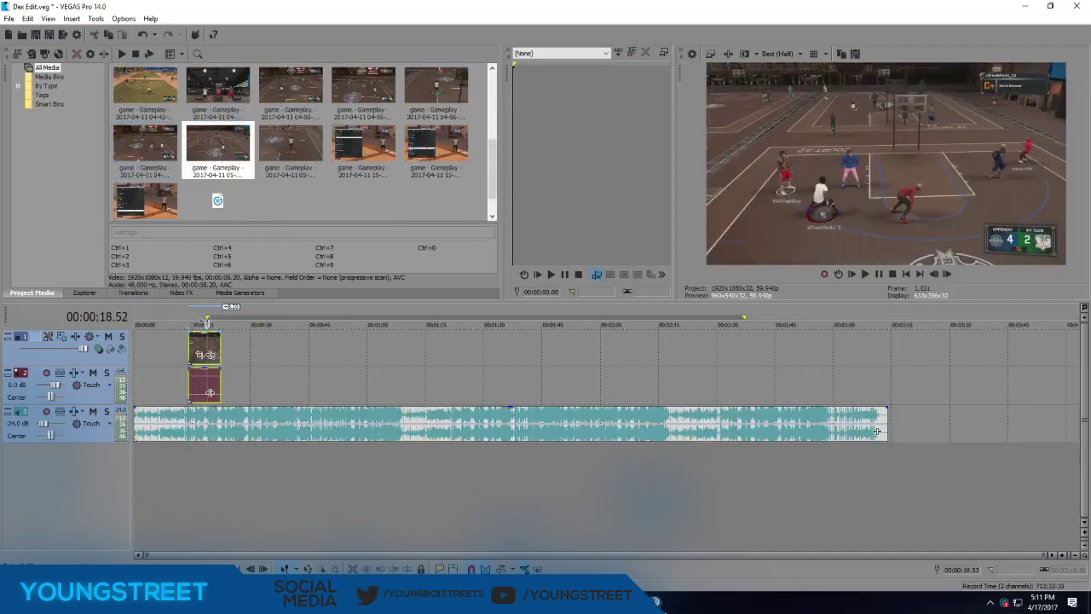
key(space)
key(Return)
drag(198, 352, 257, 350)
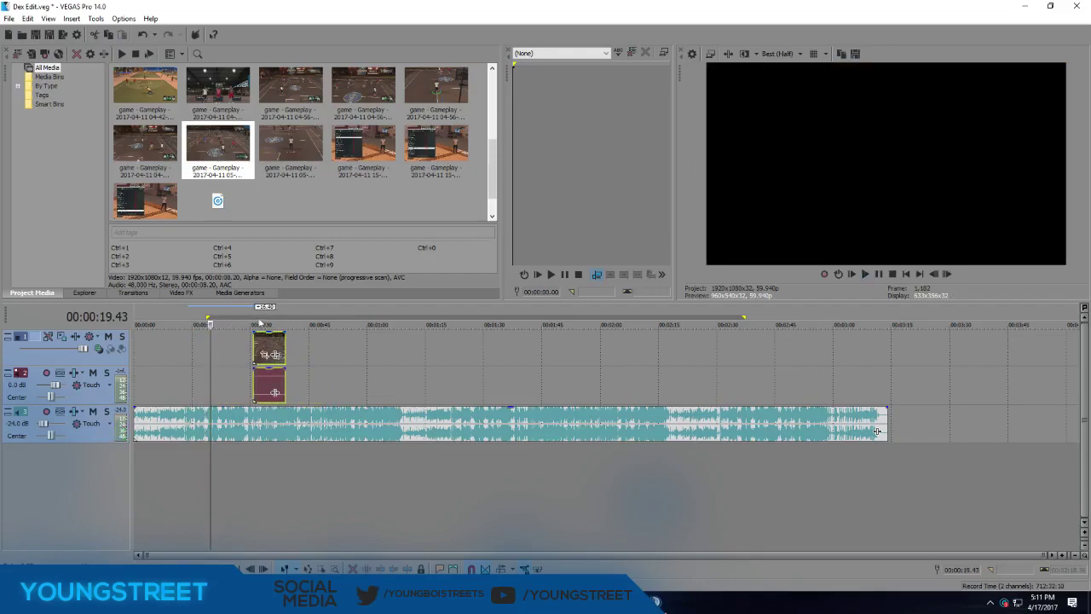
click(255, 322)
key(space)
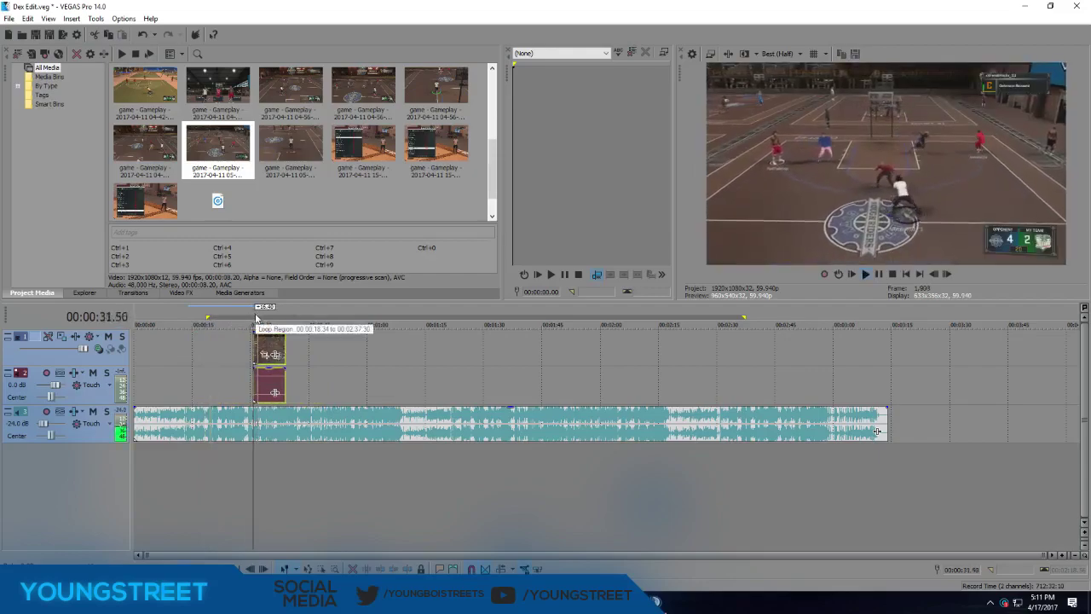
key(space)
key(space)
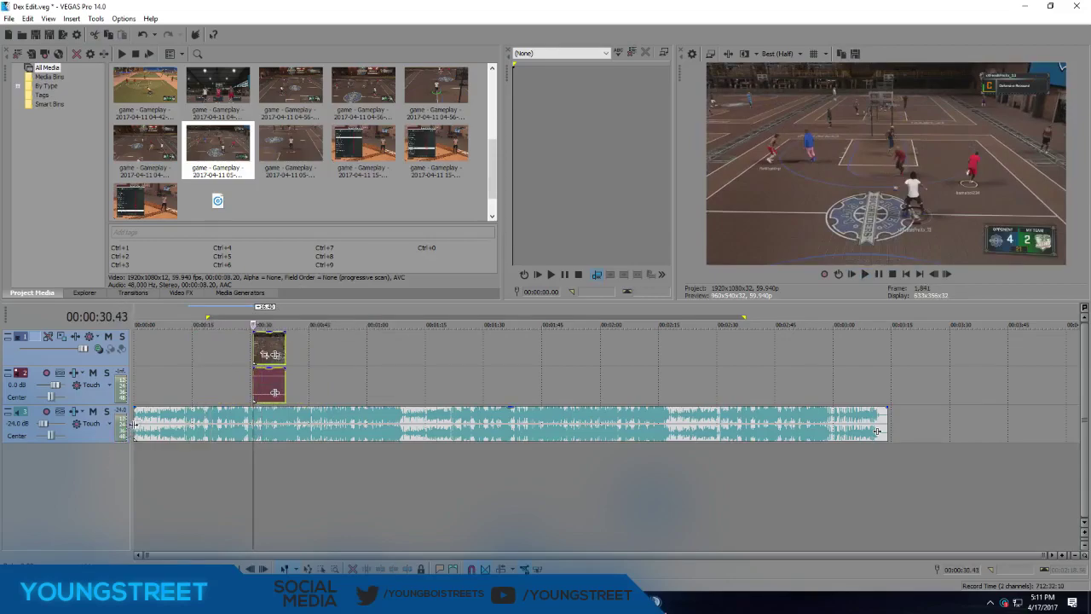
Trim both ends of the song so that it spans exactly the length of the gameplay clip.
drag(135, 422, 253, 417)
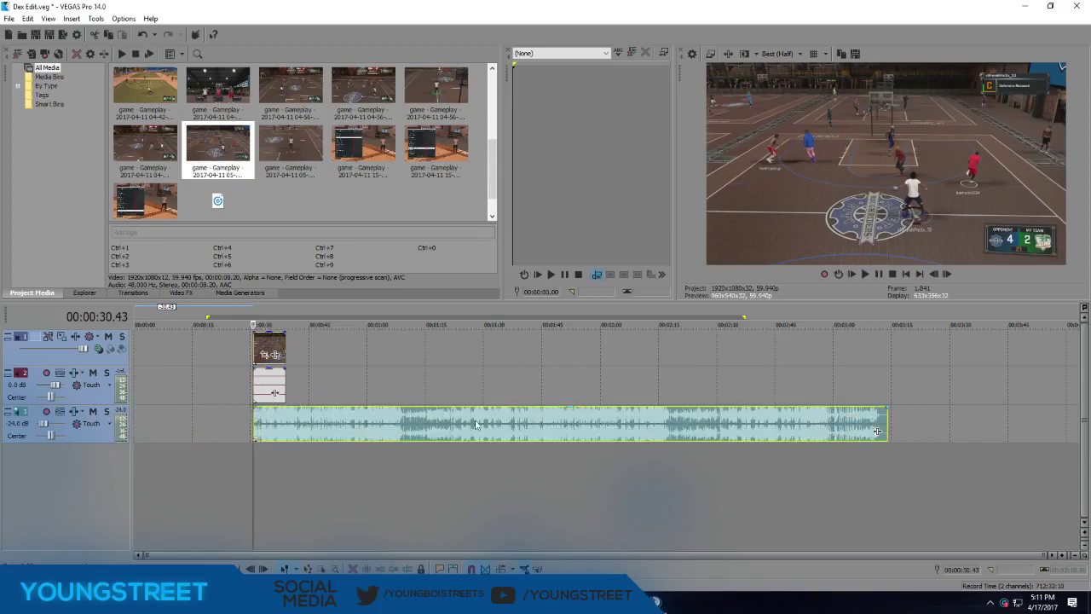
drag(877, 431, 285, 431)
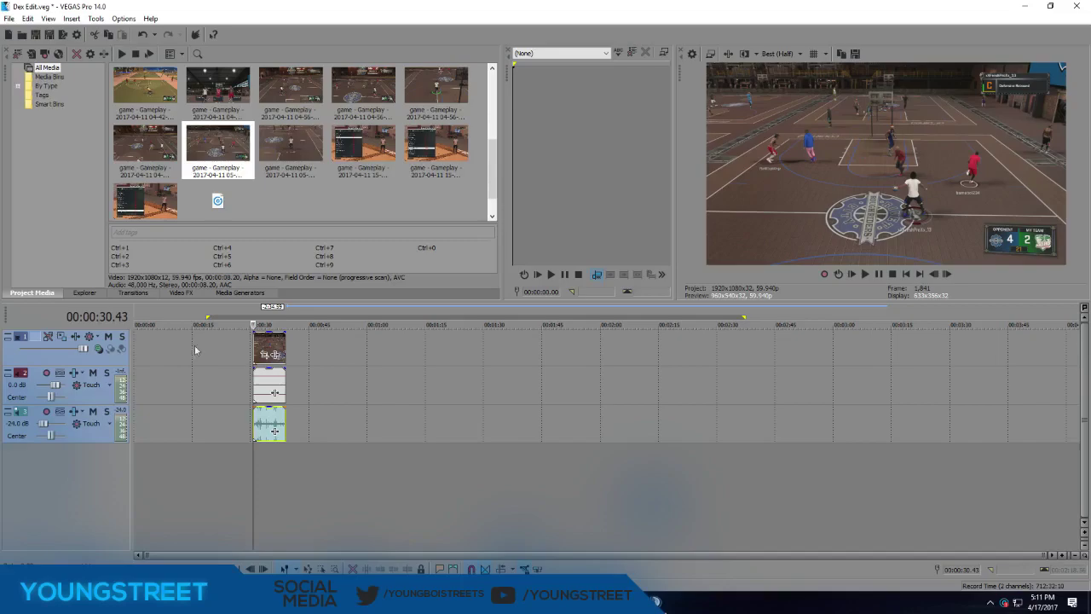
Try placing beat markers at 00:00:30.43 and 00:00:31.23 while playing the song.
text(mmmmmmm)
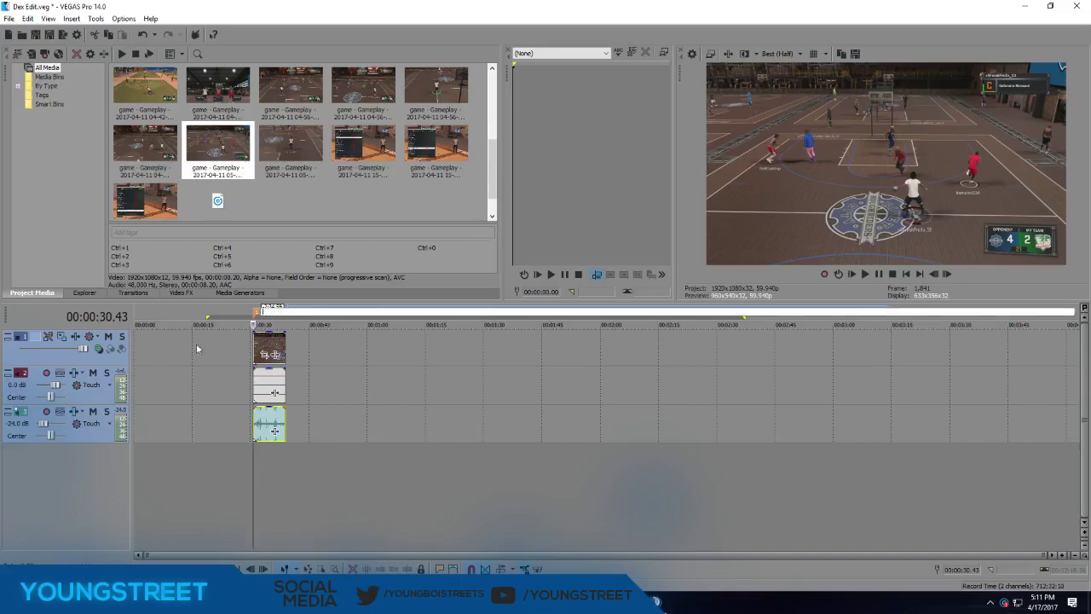
key(Return)
key(space)
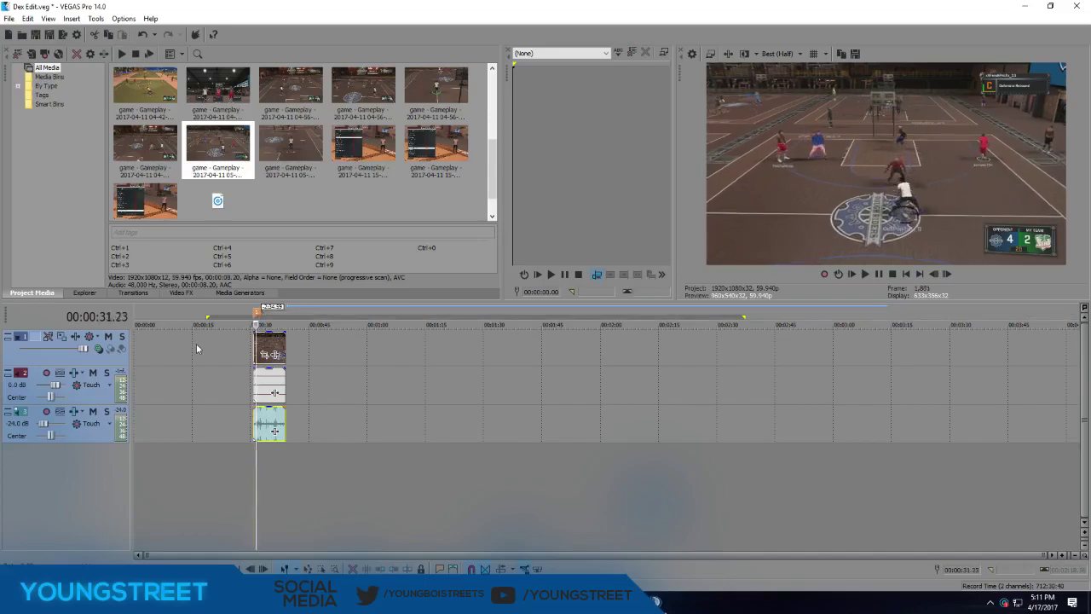
key(m)
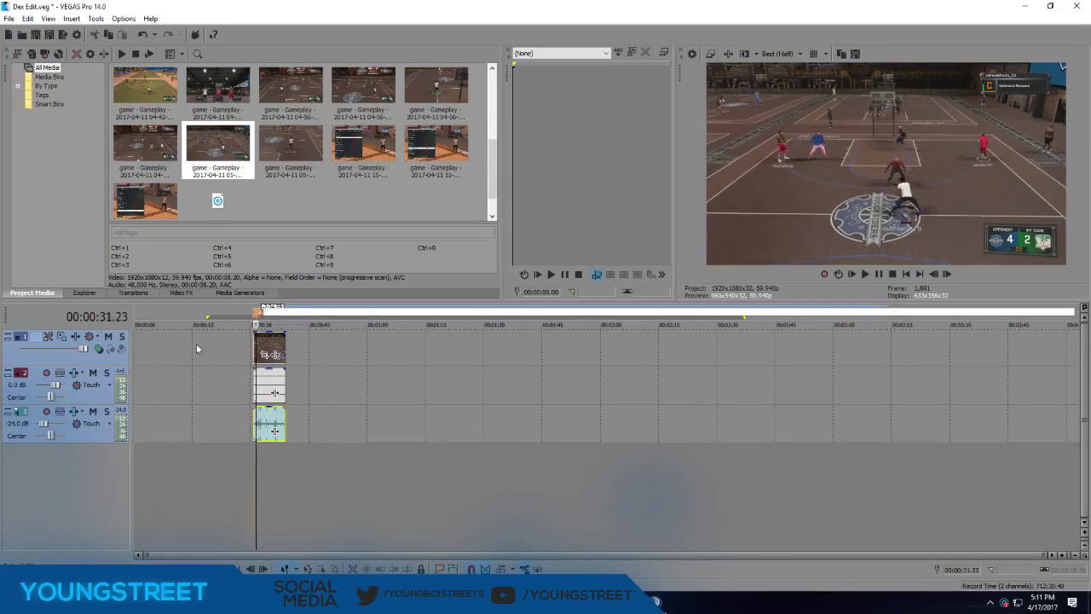
click(414, 348)
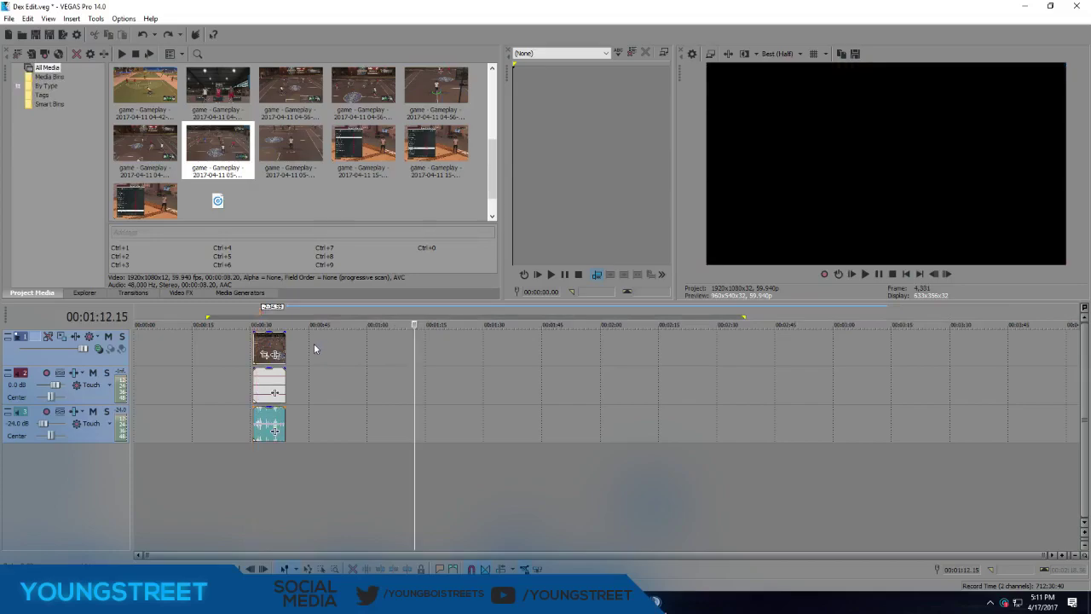
Disable resampling for the gameplay clip on the video track.
click(254, 322)
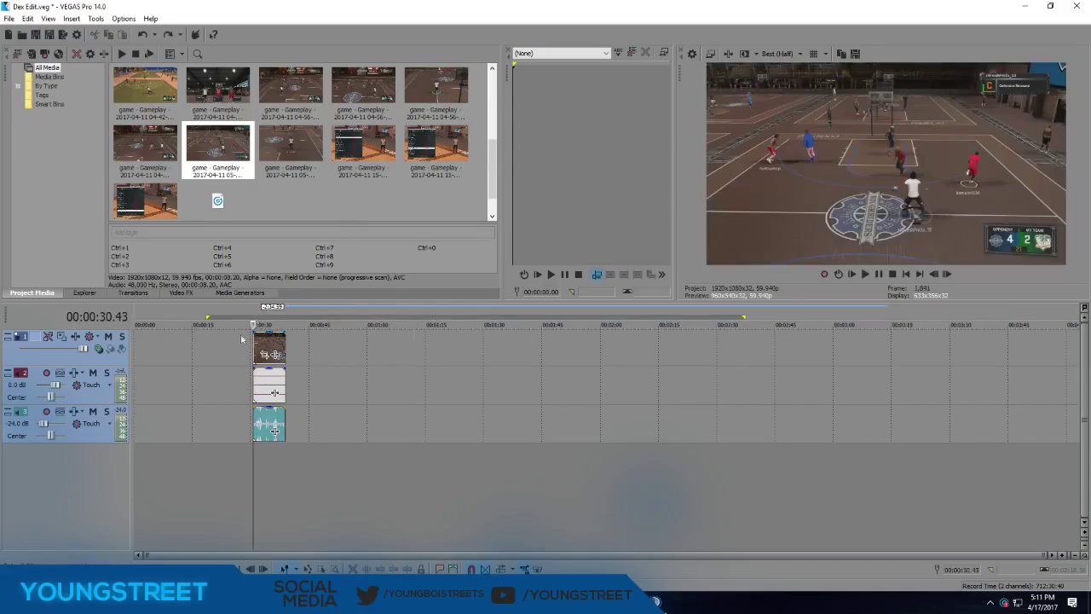
scroll(279, 339, up, 6)
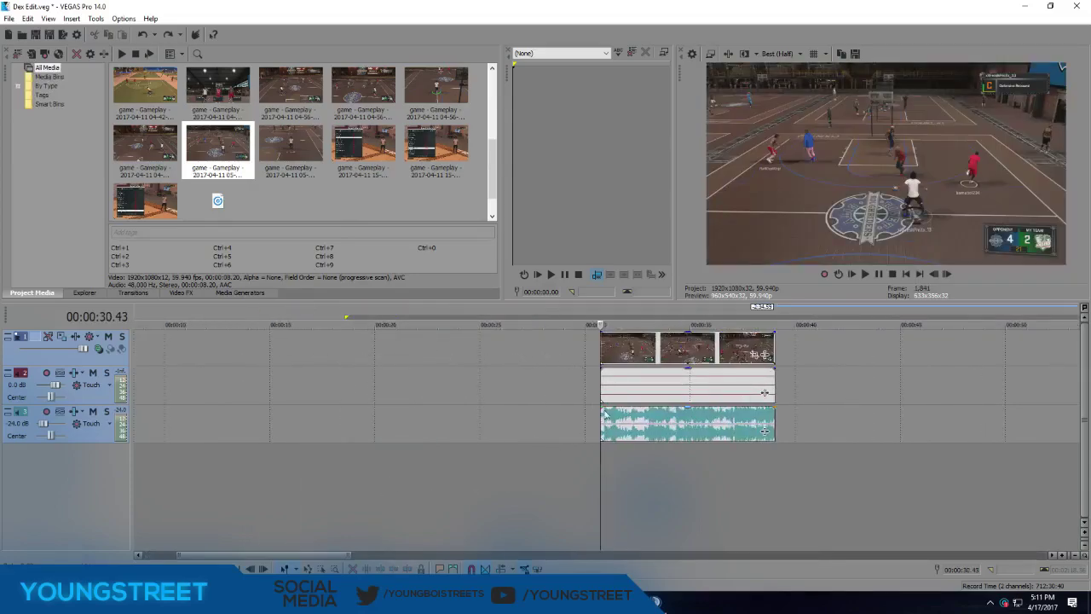
click(665, 356)
right_click(645, 350)
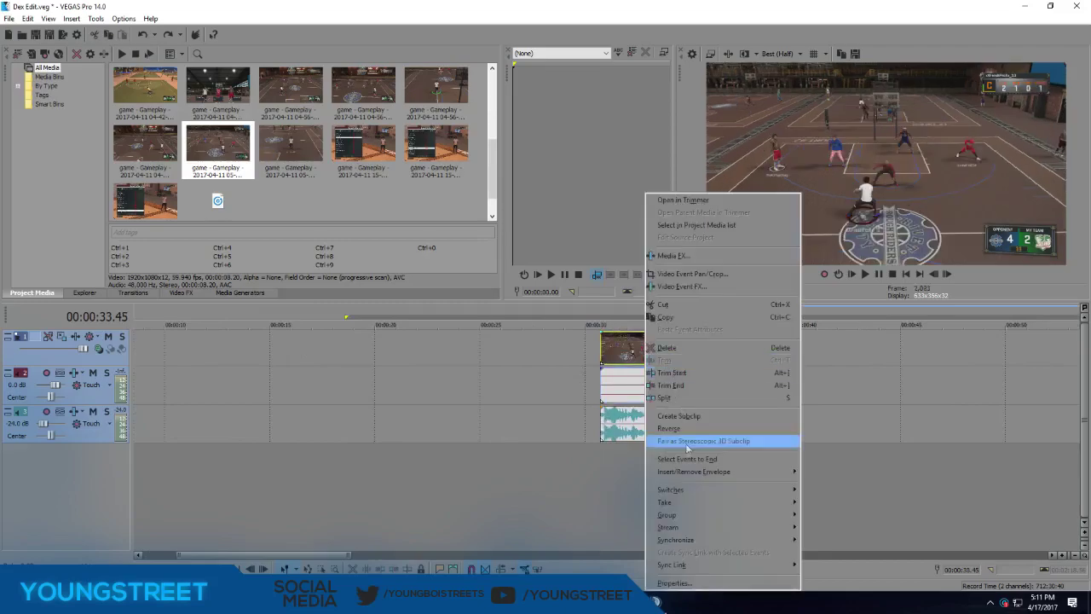
mouse_move(670, 490)
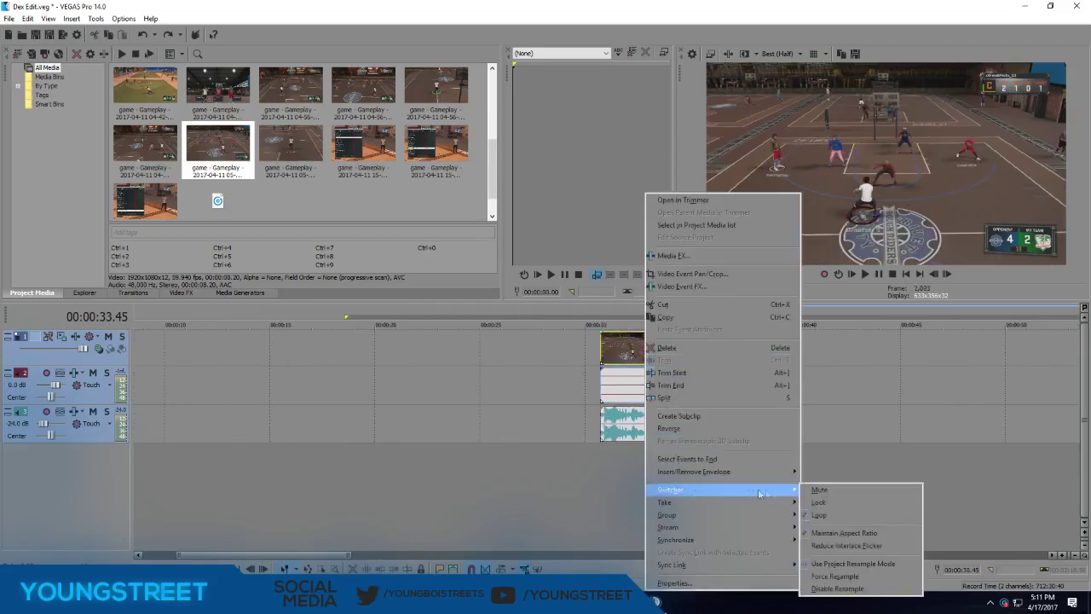
click(820, 588)
click(612, 322)
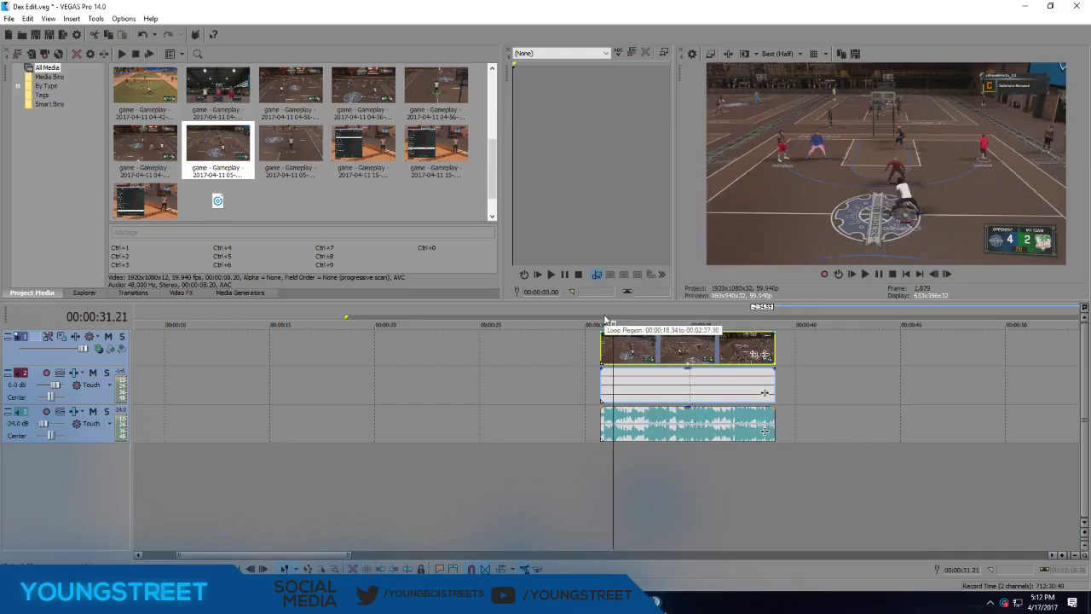
click(790, 57)
click(790, 57)
click(790, 56)
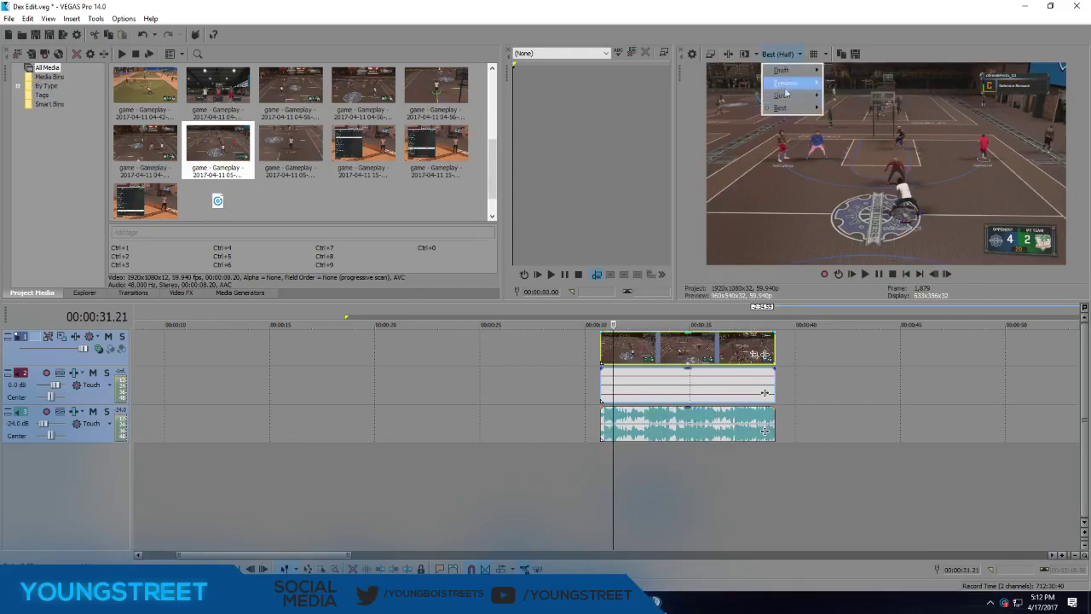
mouse_move(804, 110)
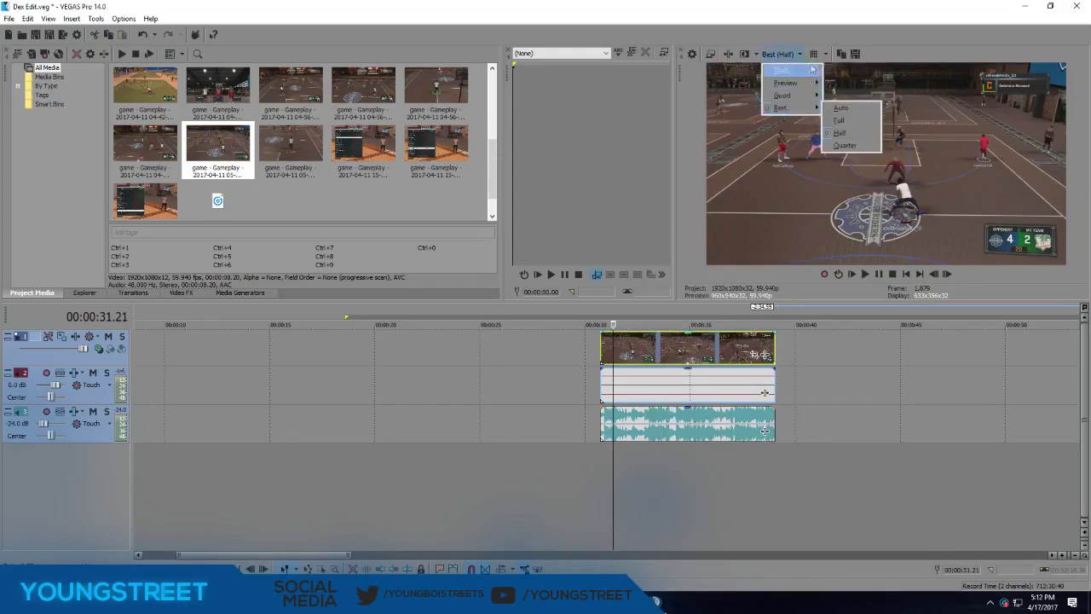
click(781, 56)
click(781, 57)
mouse_move(786, 111)
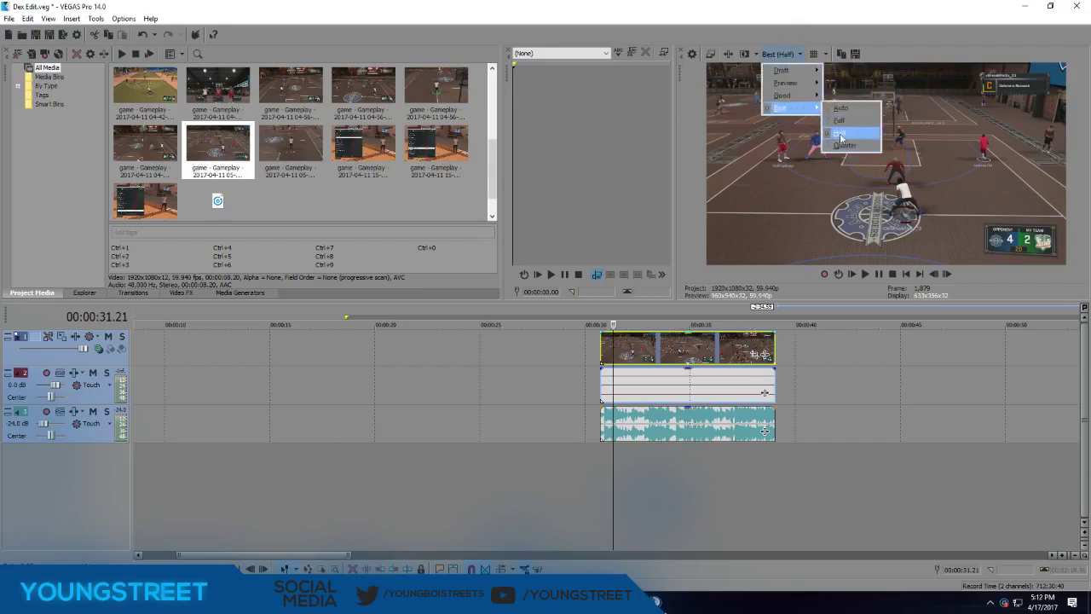
click(779, 57)
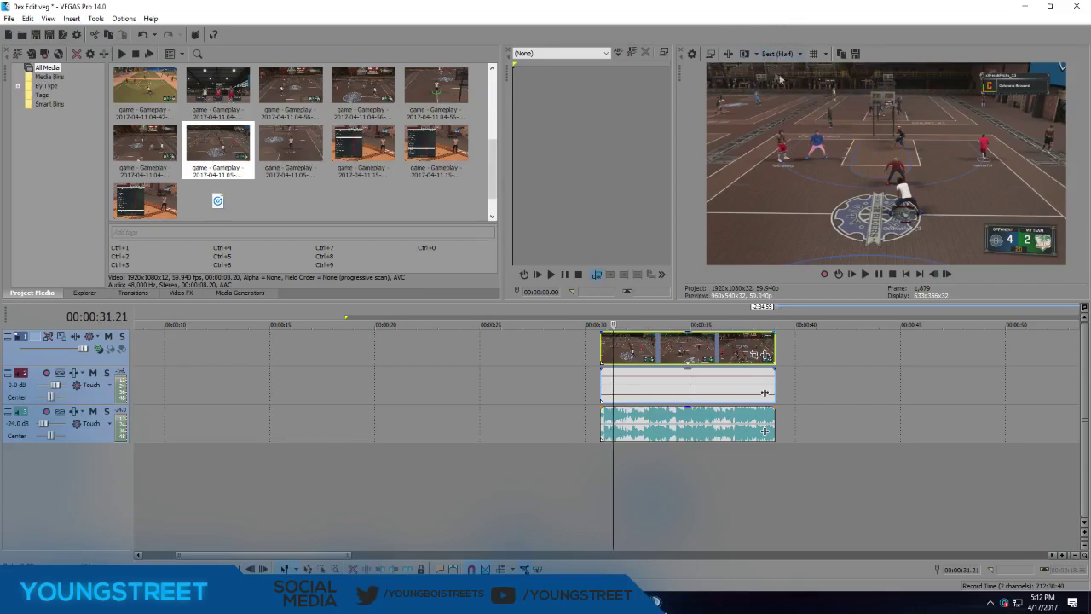
Try Best (Full) preview quality during a short playback, and switch the preview back to Best (Half).
click(778, 54)
mouse_move(809, 111)
click(837, 121)
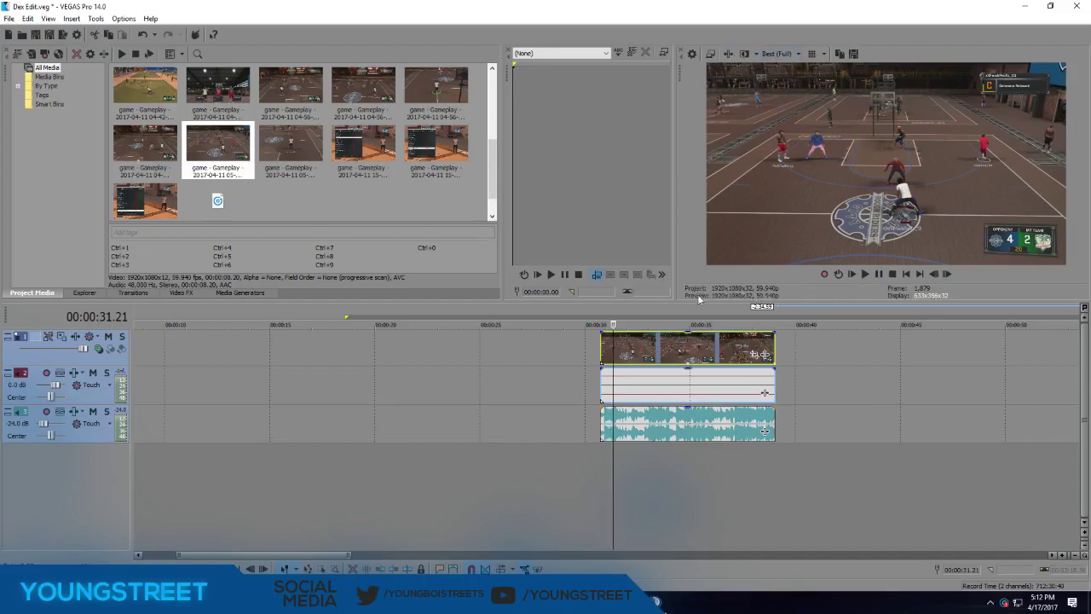
key(alt+space)
scroll(611, 321, right, 1)
key(space)
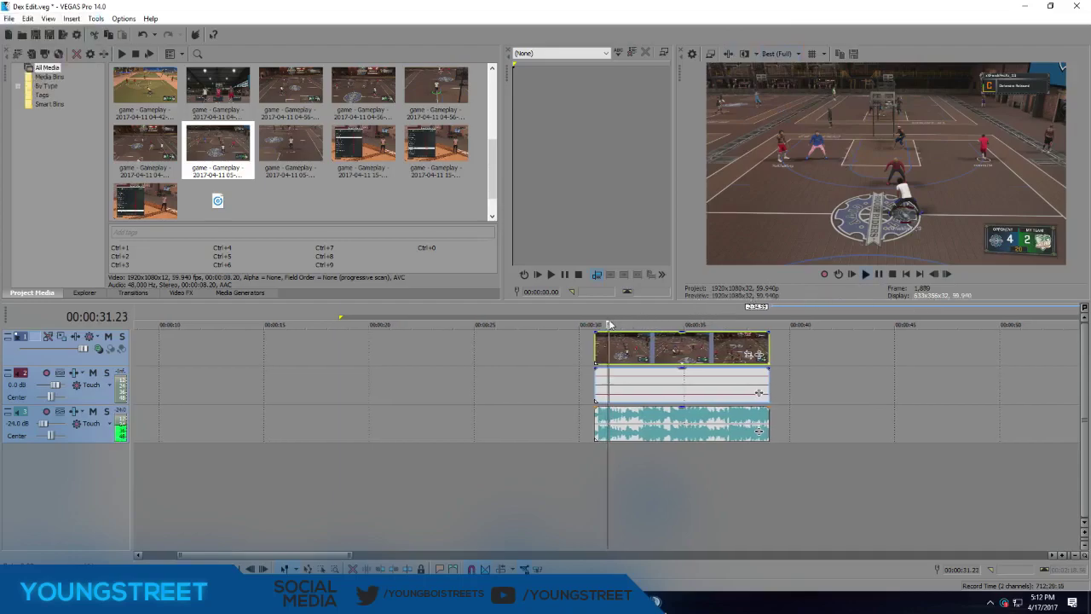
key(space)
click(777, 54)
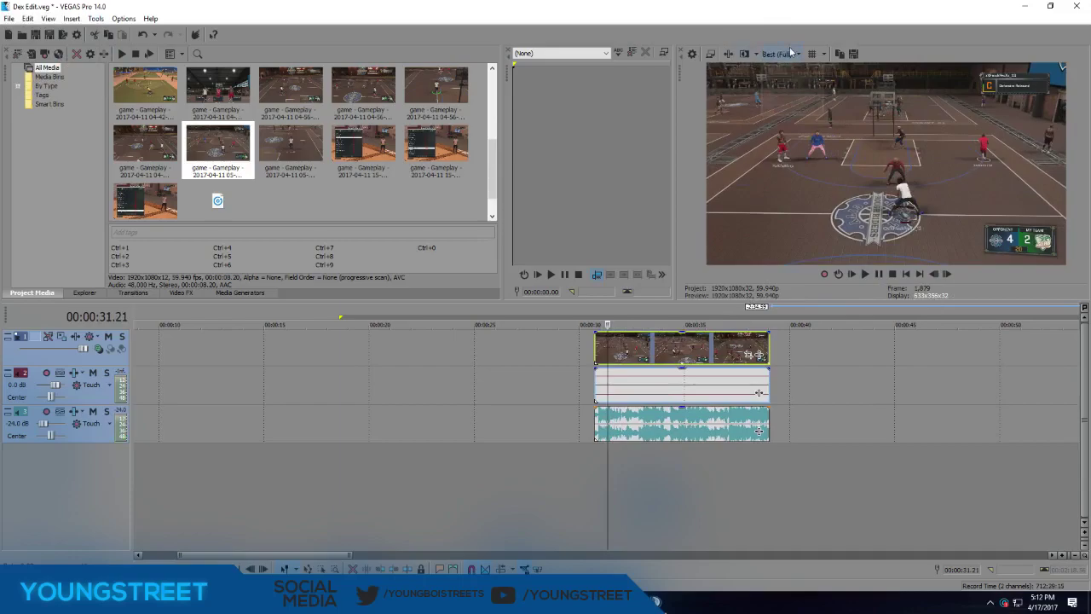
mouse_move(792, 108)
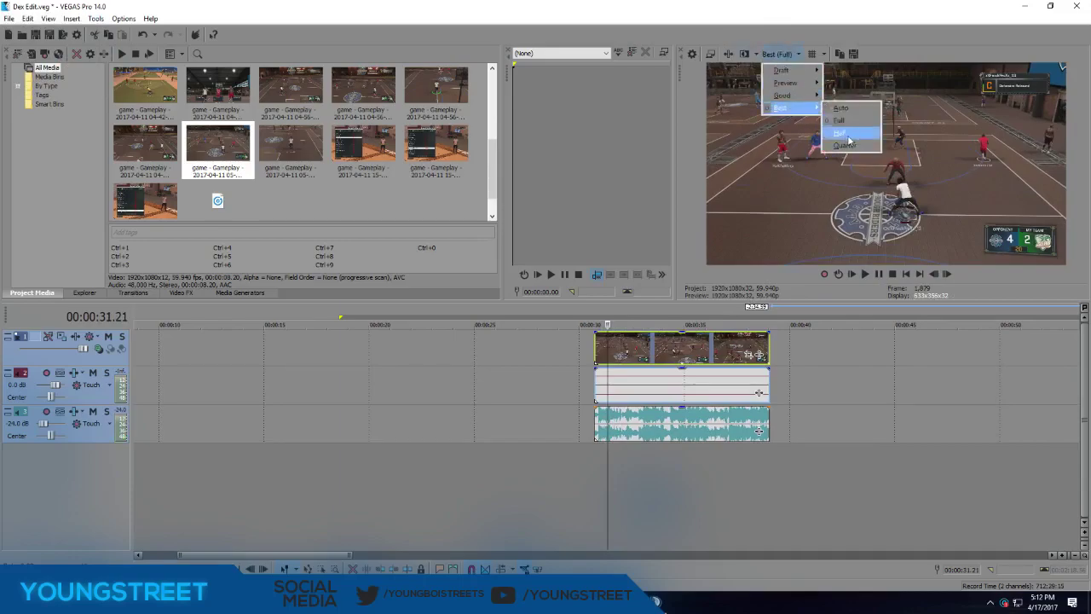
click(841, 133)
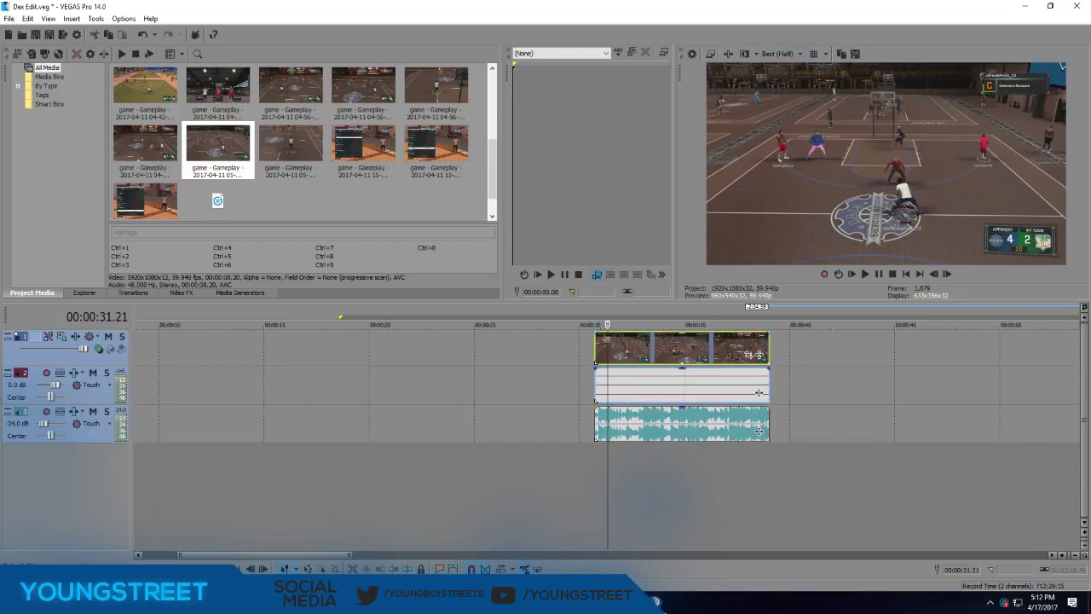
Insert a velocity envelope on the gameplay clip.
click(615, 353)
right_click(614, 353)
mouse_move(691, 472)
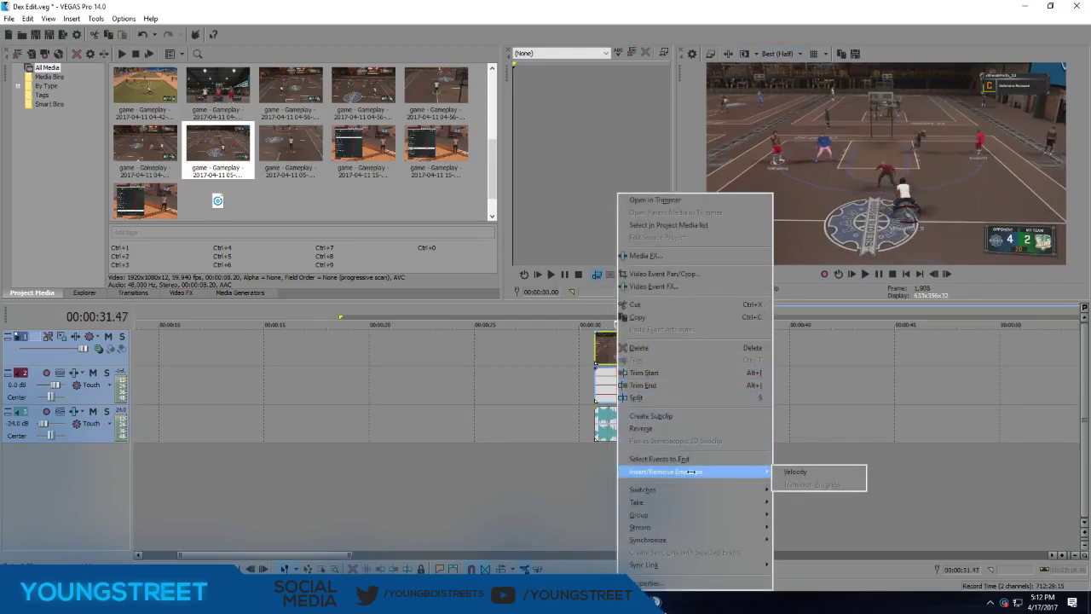
click(786, 472)
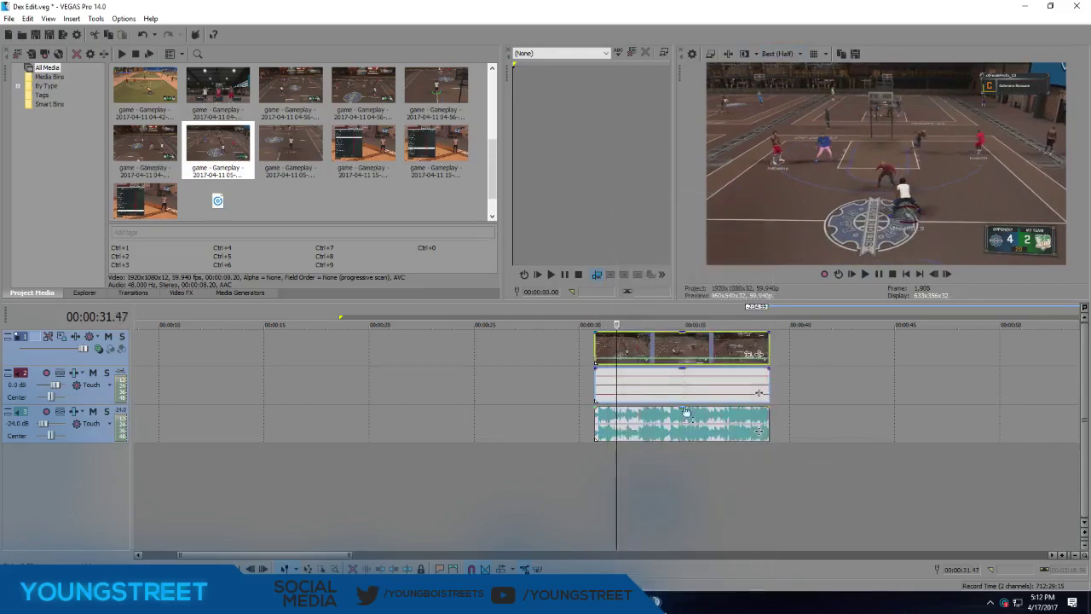
right_click(610, 357)
click(648, 347)
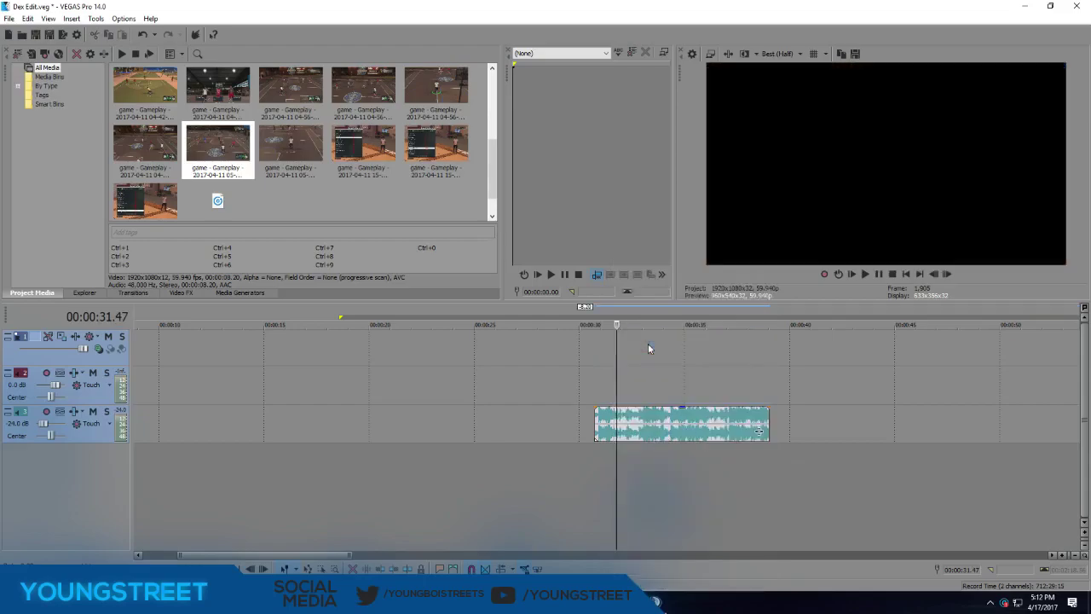
key(ctrl+z)
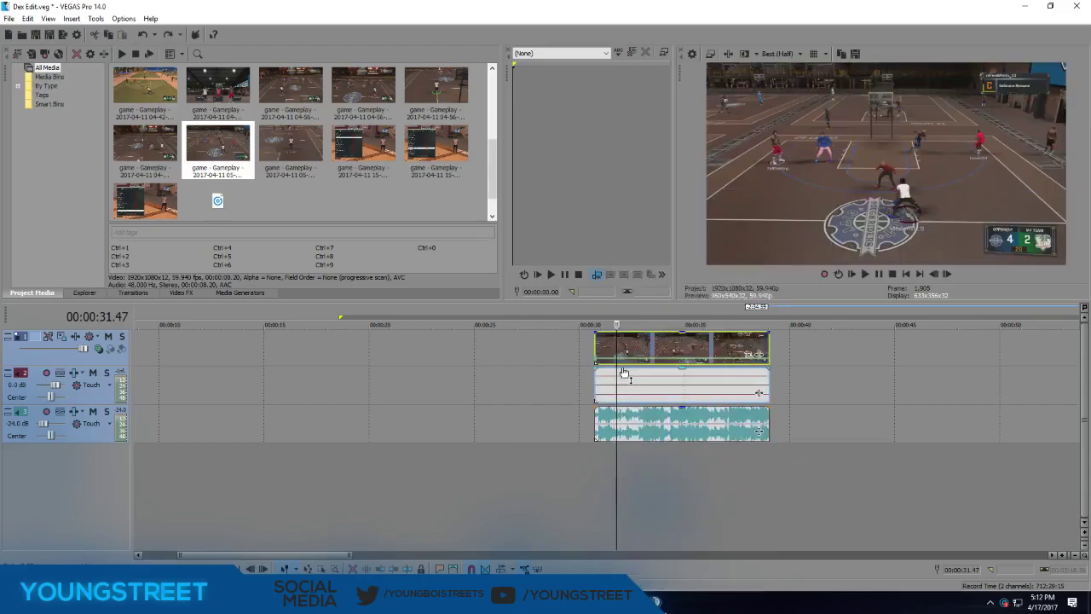
Remove the velocity envelope from the gameplay clip.
right_click(609, 354)
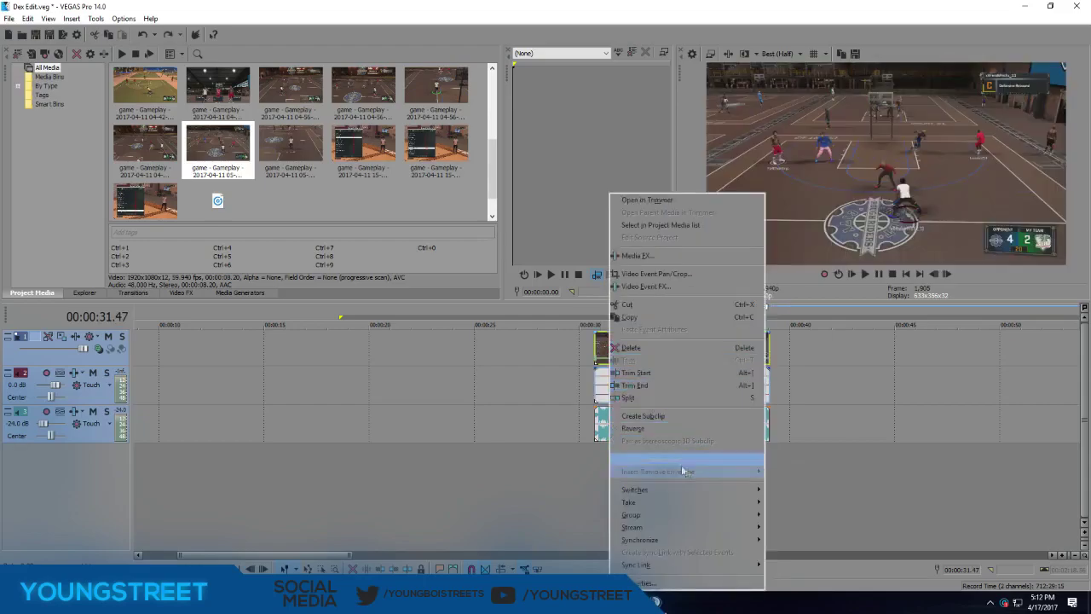
click(776, 472)
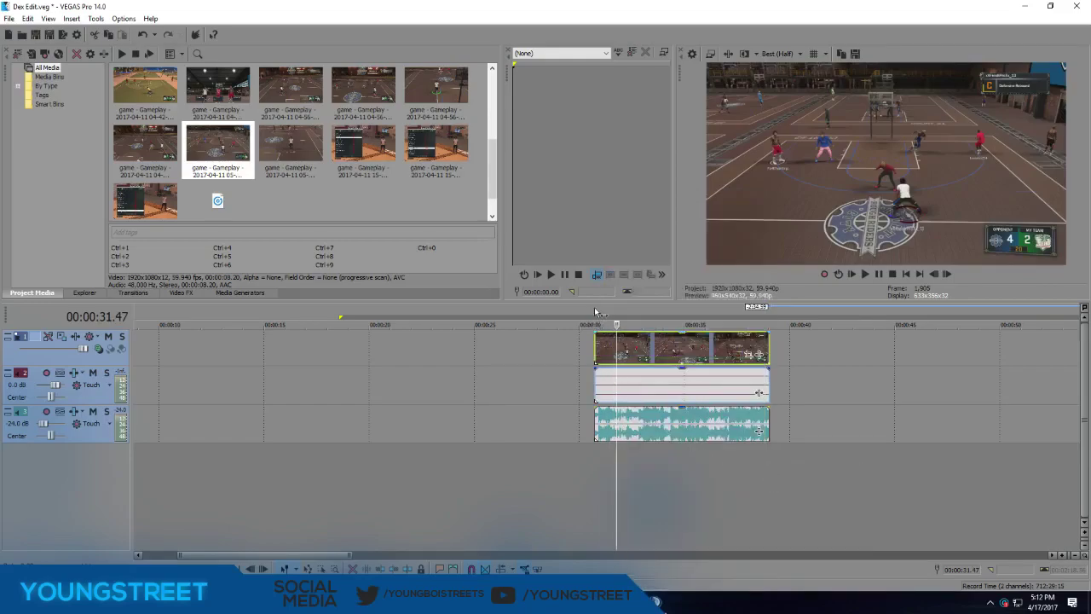
Play the song from the clip's start at 00:00:30.43 and place ten markers on its beats.
scroll(572, 365, down, 3)
click(457, 311)
key(space)
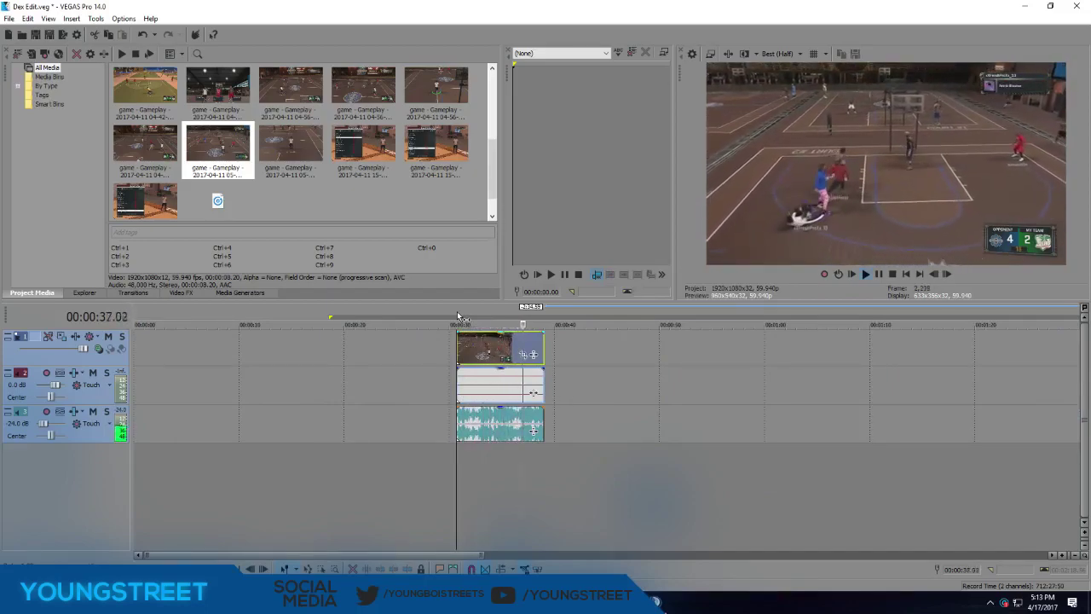
key(space)
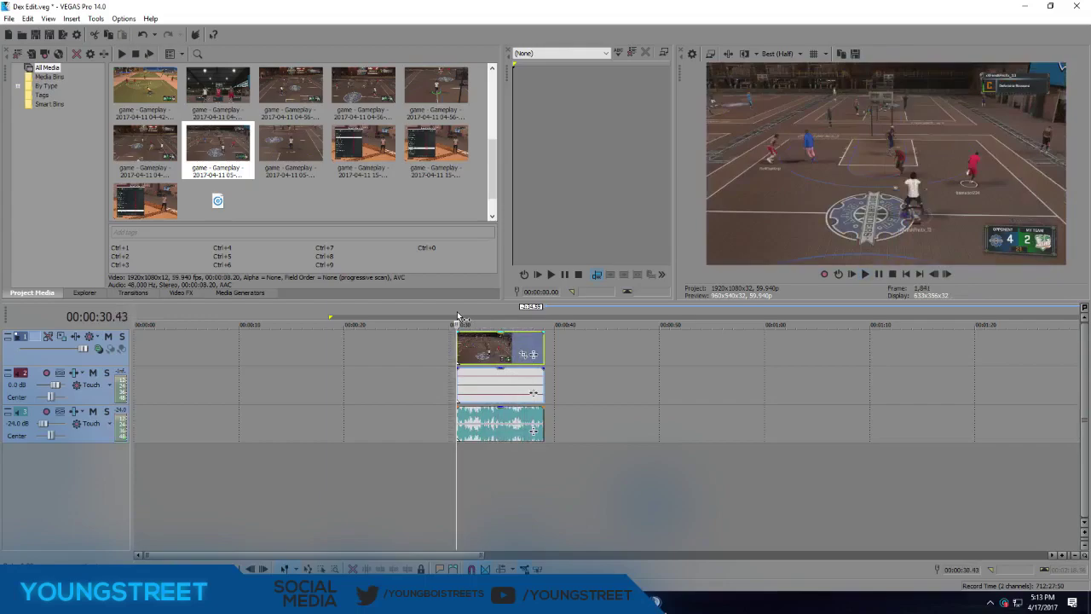
key(space)
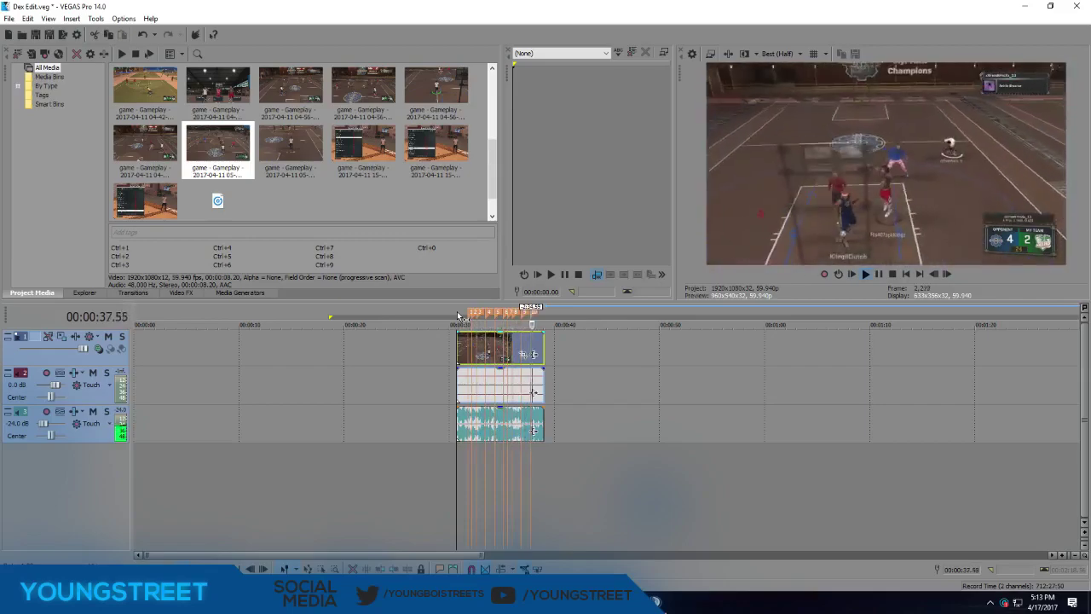
key(space)
Add a velocity envelope to the gameplay clip under the beat markers.
scroll(628, 343, up, 3)
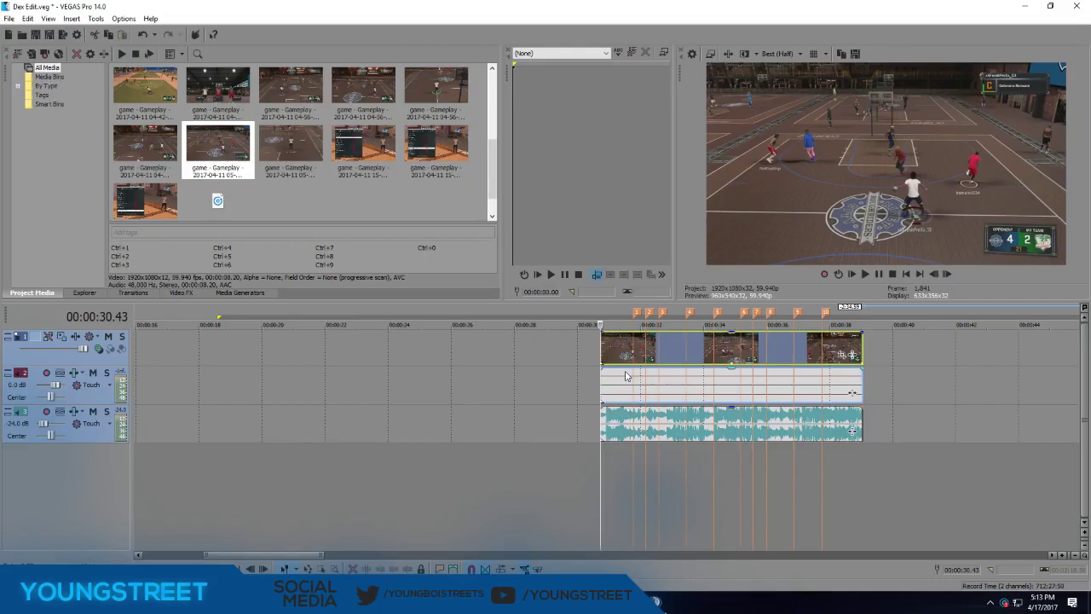
scroll(605, 375, up, 2)
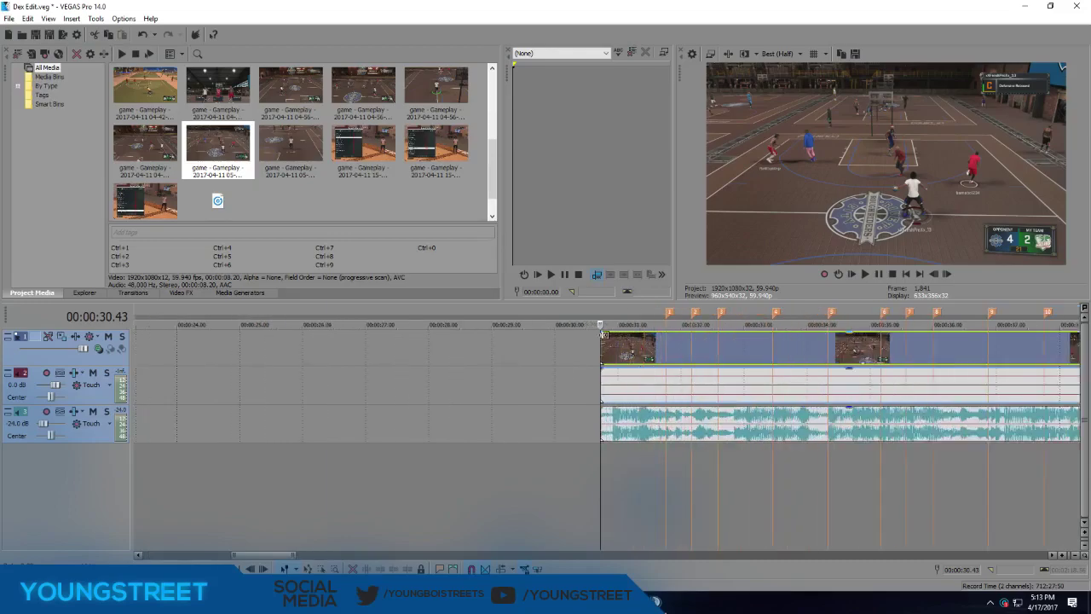
right_click(607, 348)
click(621, 348)
right_click(620, 348)
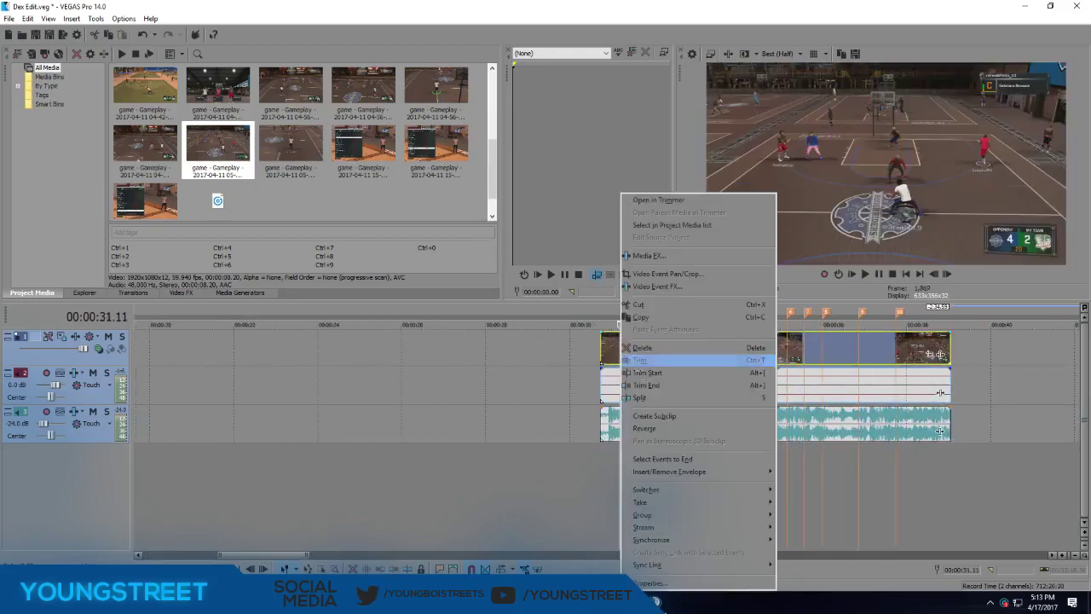
mouse_move(750, 471)
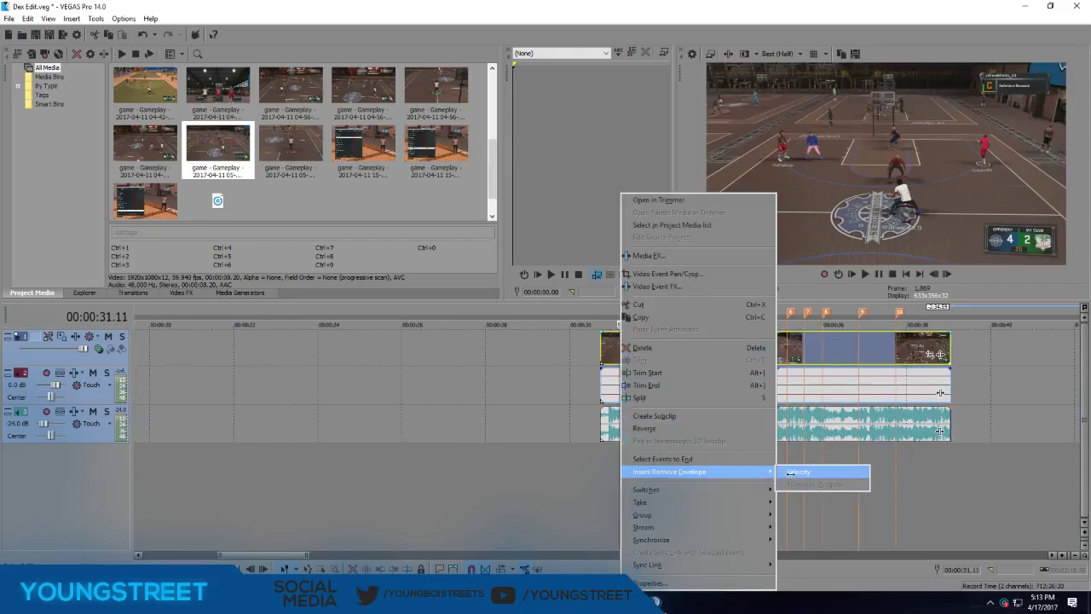
click(799, 471)
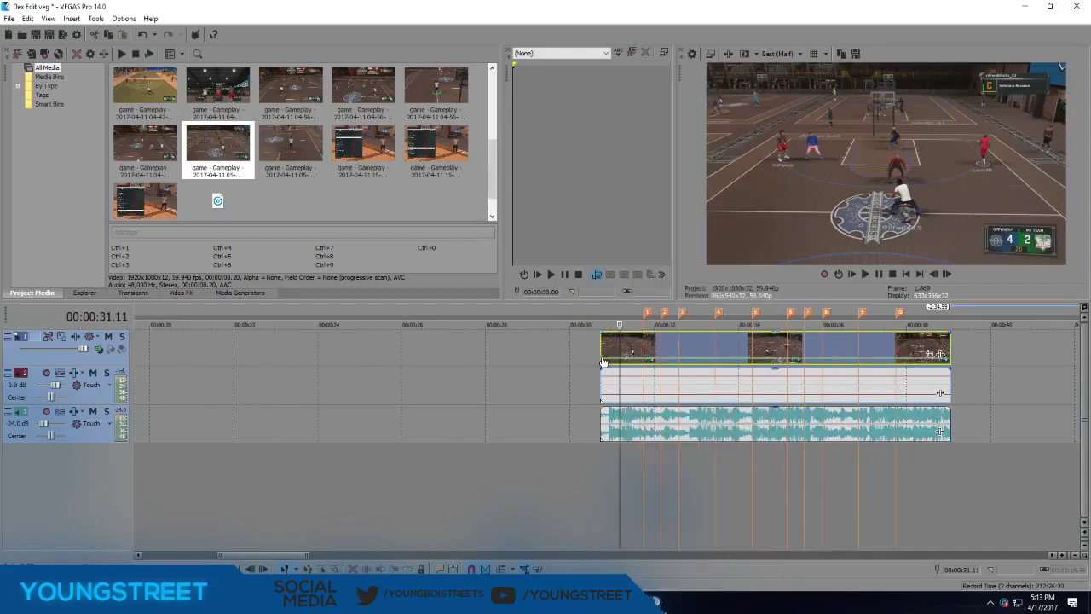
Set the velocity envelope's point at the start of the clip to 300% forward velocity.
mouse_move(603, 361)
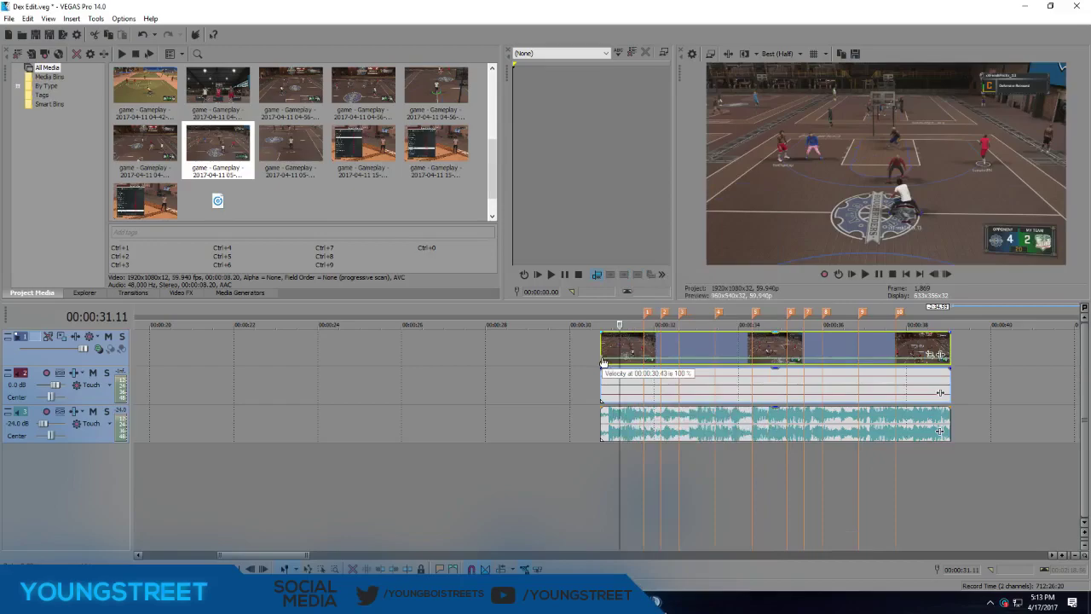
right_click(603, 362)
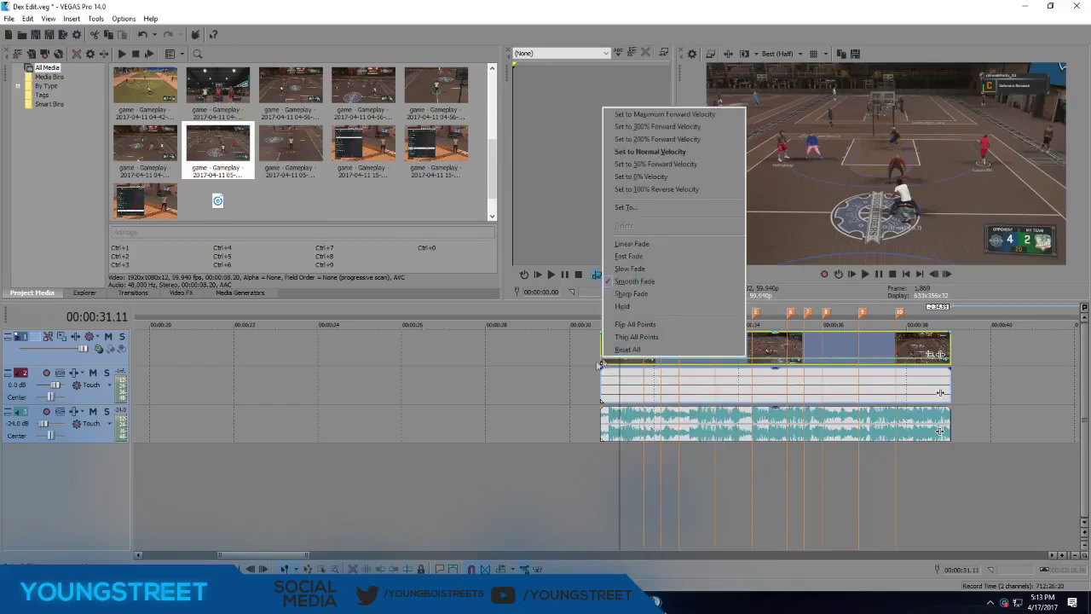
click(650, 127)
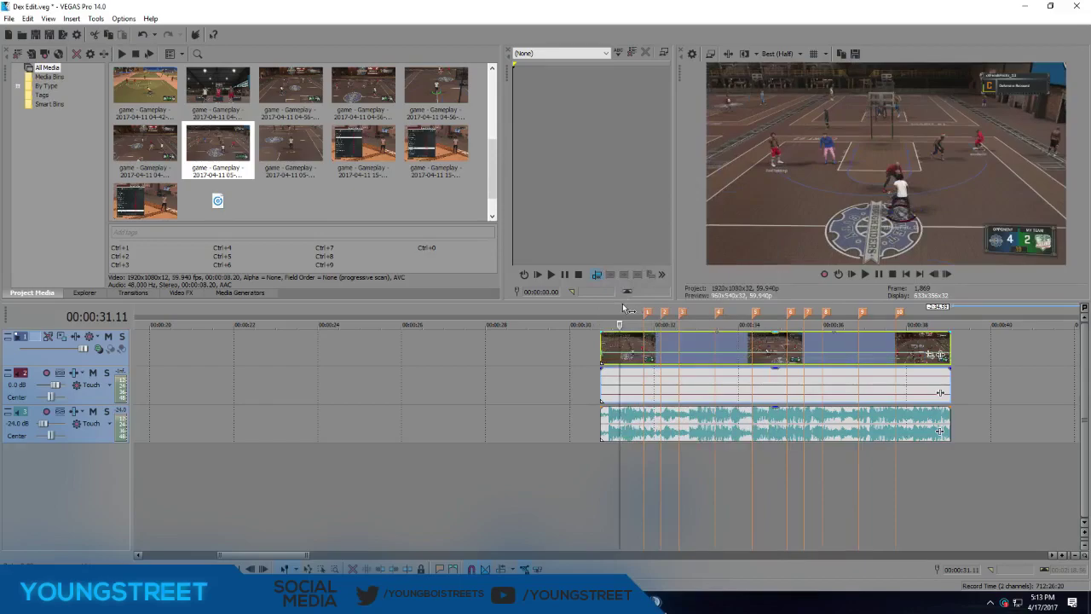
scroll(723, 365, up, 6)
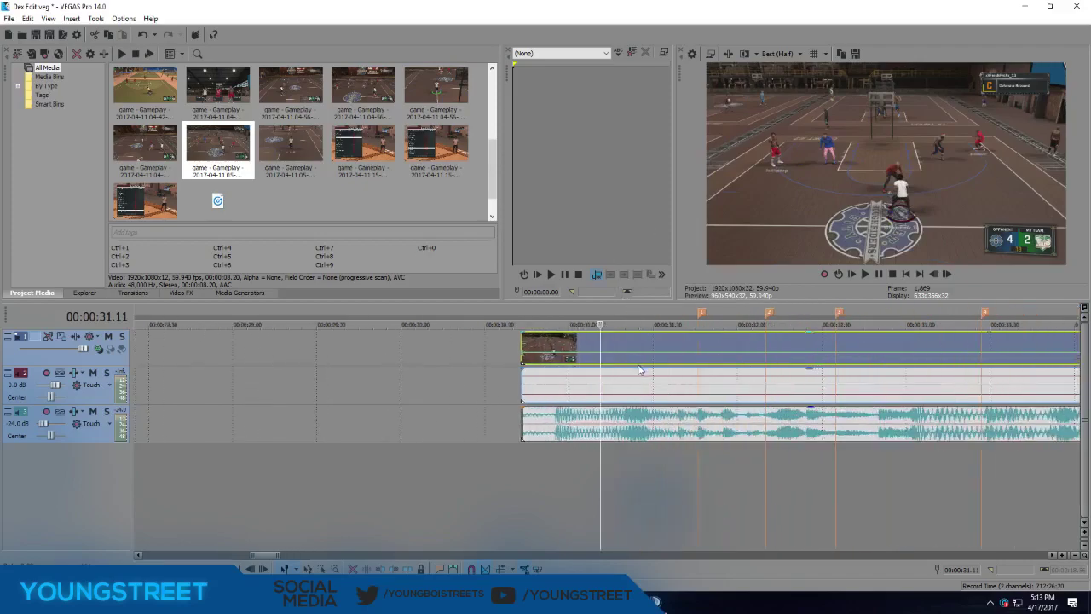
scroll(640, 370, down, 5)
scroll(626, 375, up, 4)
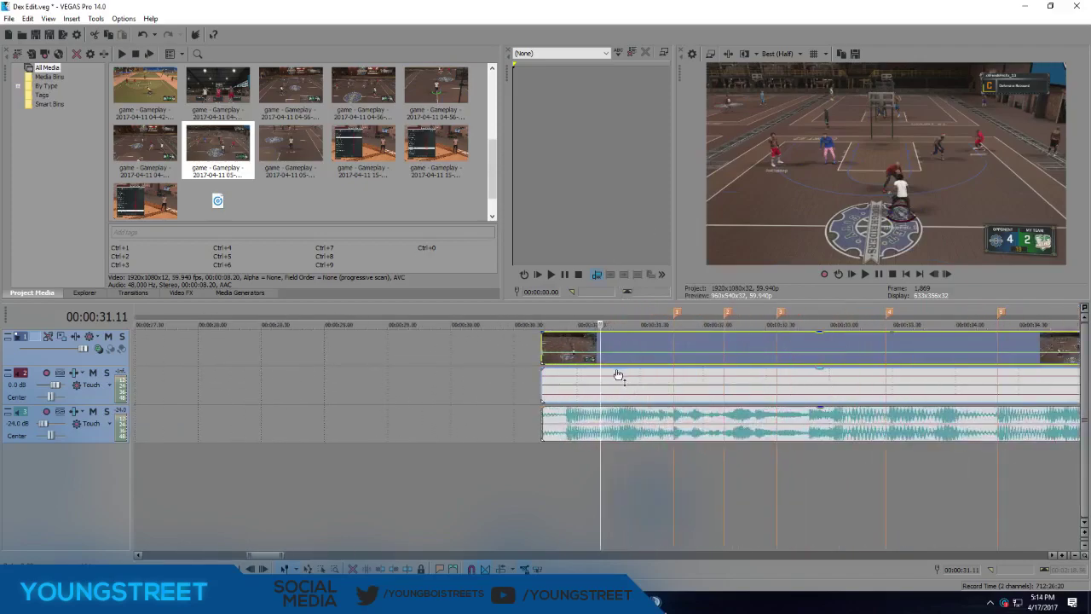
scroll(619, 375, up, 3)
scroll(610, 378, down, 2)
scroll(599, 357, down, 2)
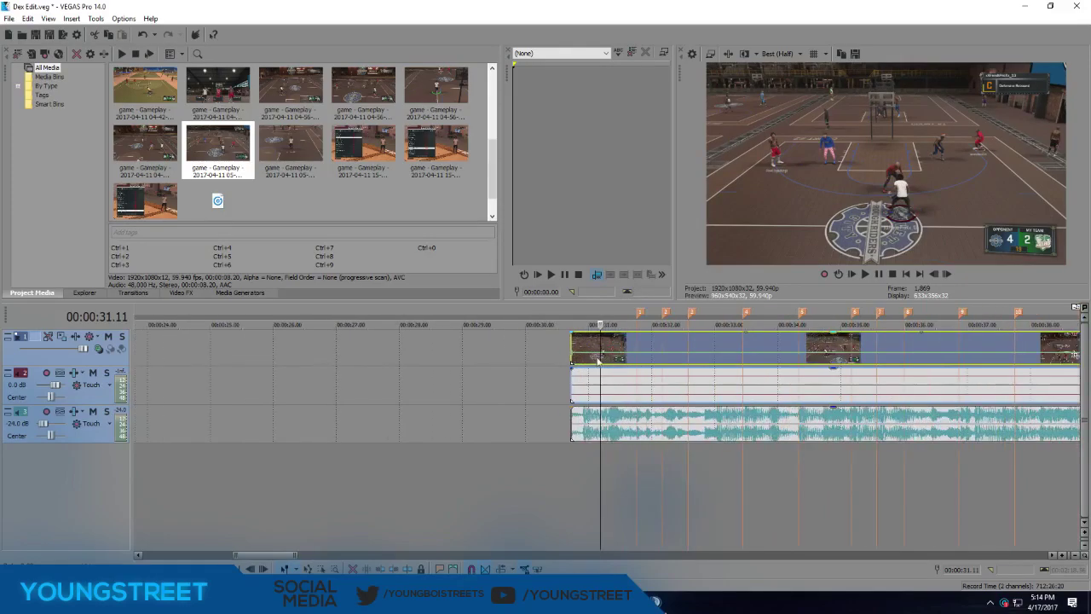
scroll(597, 364, down, 4)
scroll(576, 362, up, 4)
scroll(613, 359, down, 2)
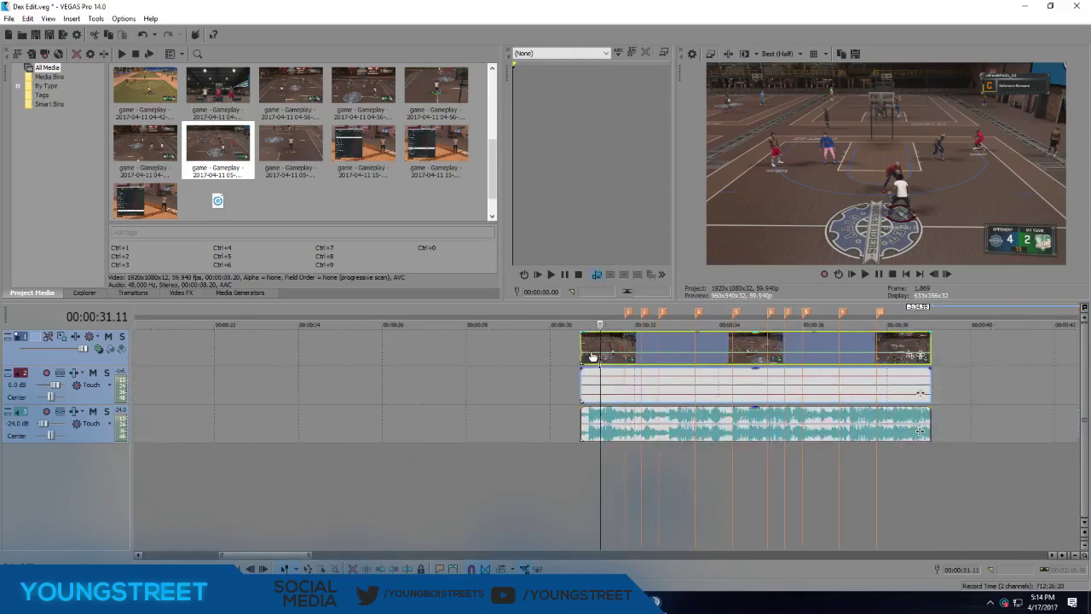
Shape the velocity envelope with 50% at 00:00:31.00, 300% at beat marker 1, and 50% just before that marker.
right_click(594, 357)
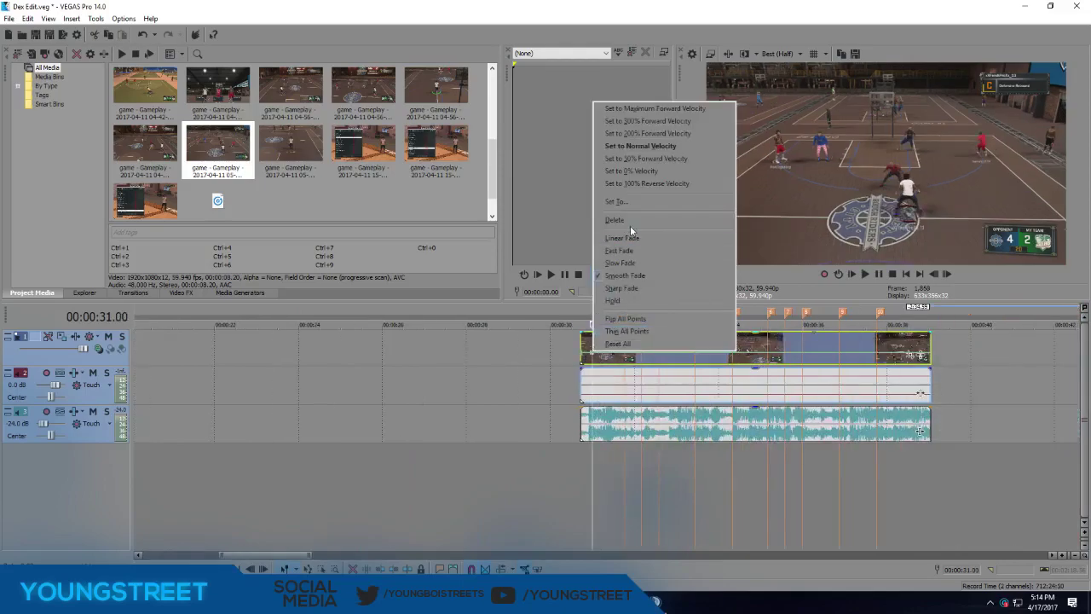
click(652, 158)
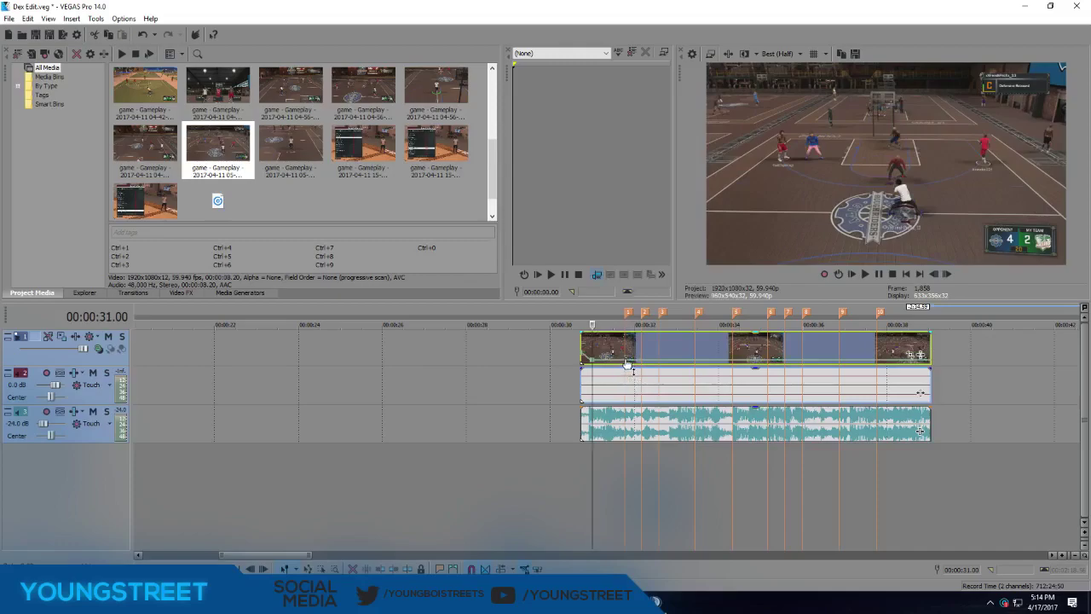
right_click(627, 363)
click(636, 128)
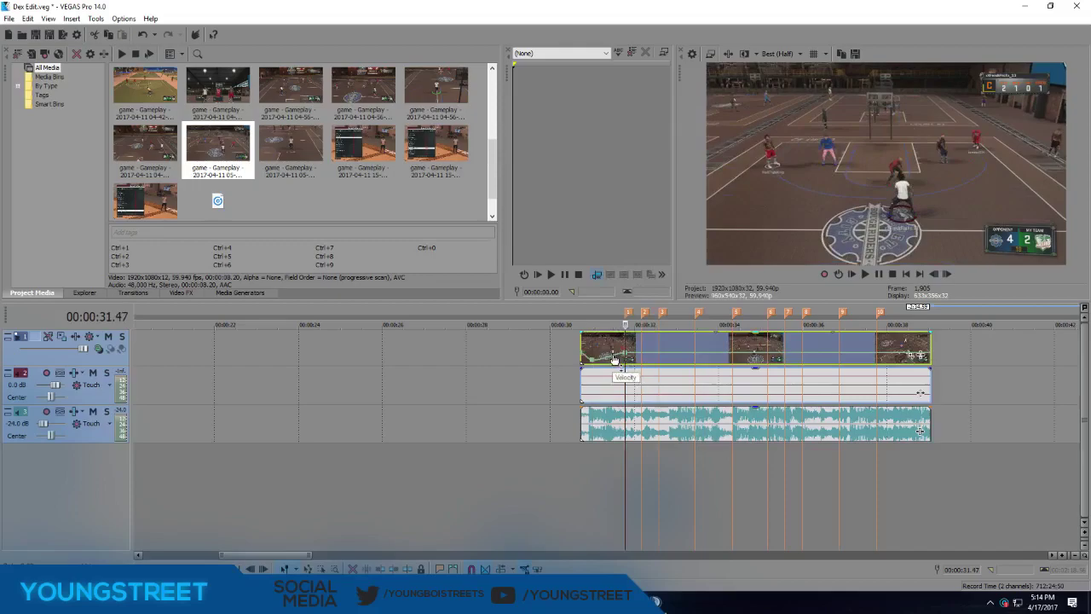
click(614, 359)
right_click(616, 358)
click(646, 163)
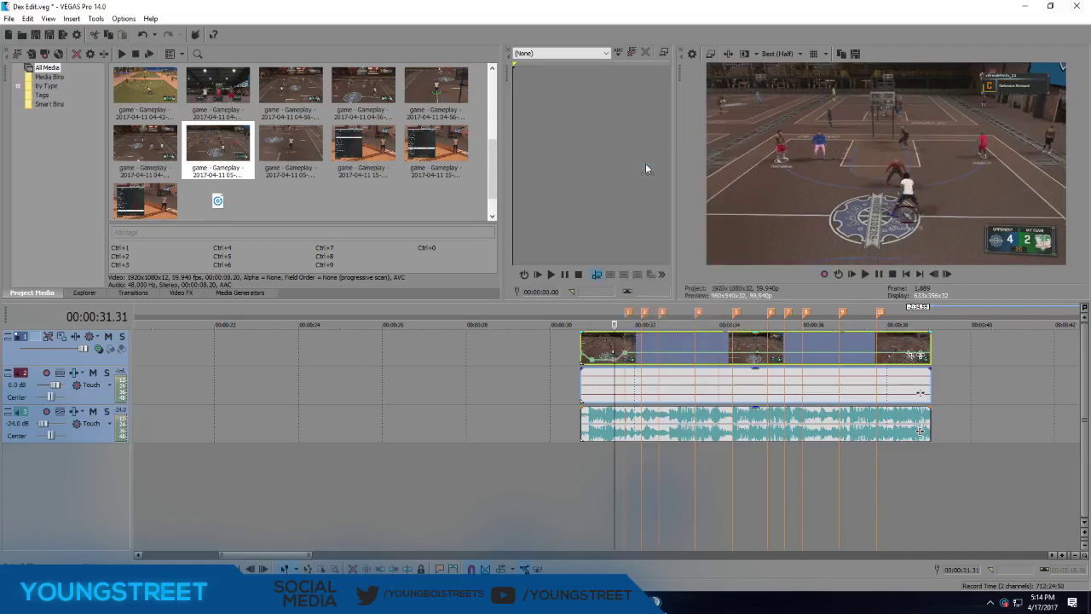
Realign the 300% velocity point so it sits exactly on beat marker 1.
scroll(510, 347, up, 3)
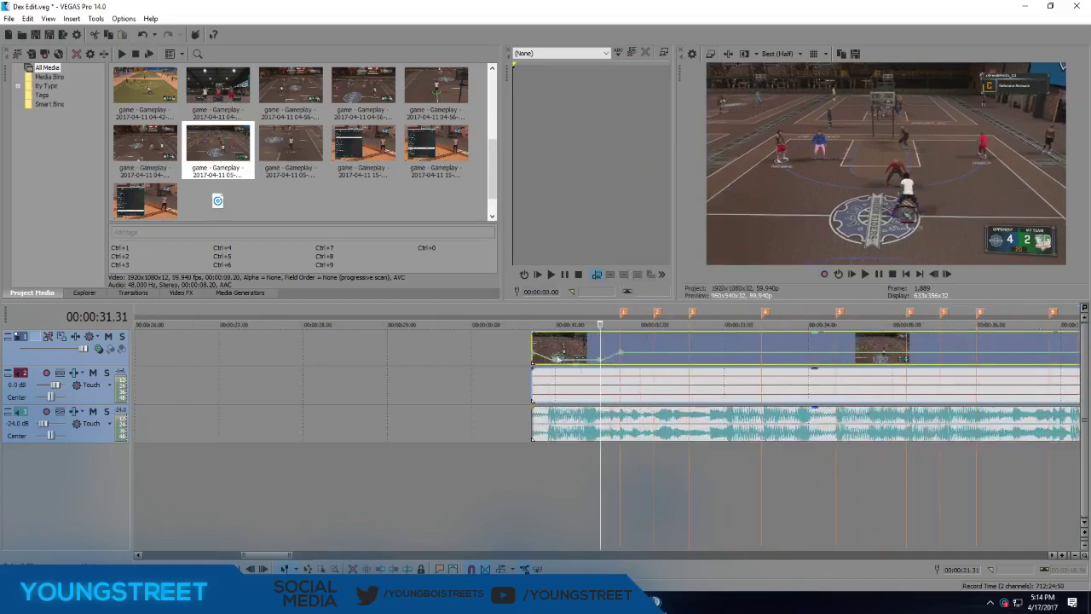
double_click(556, 359)
double_click(602, 358)
scroll(636, 353, up, 2)
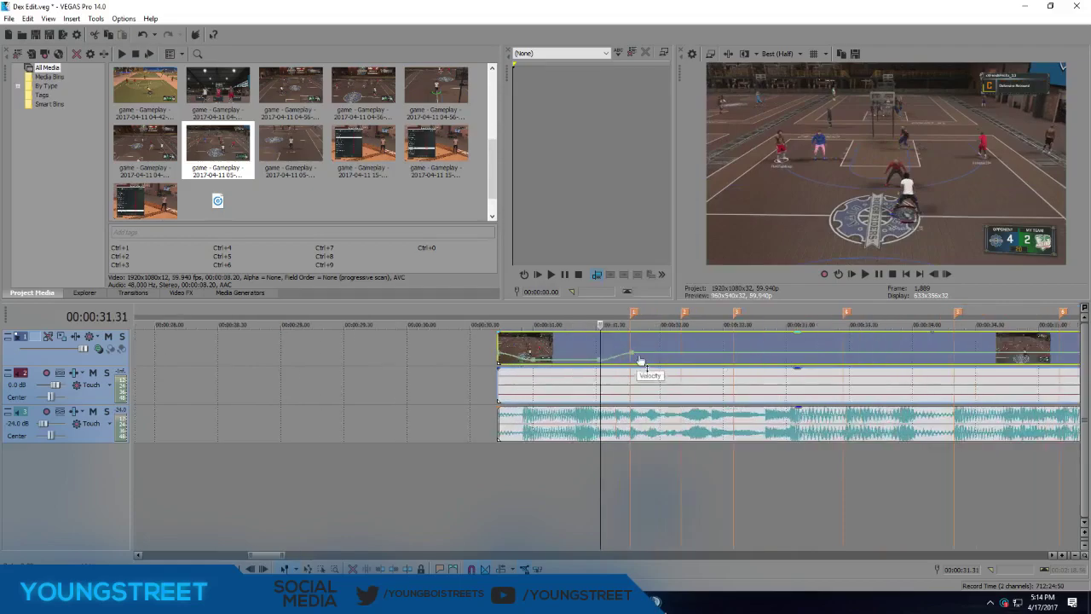
drag(638, 355, 637, 357)
right_click(634, 352)
click(628, 356)
right_click(628, 355)
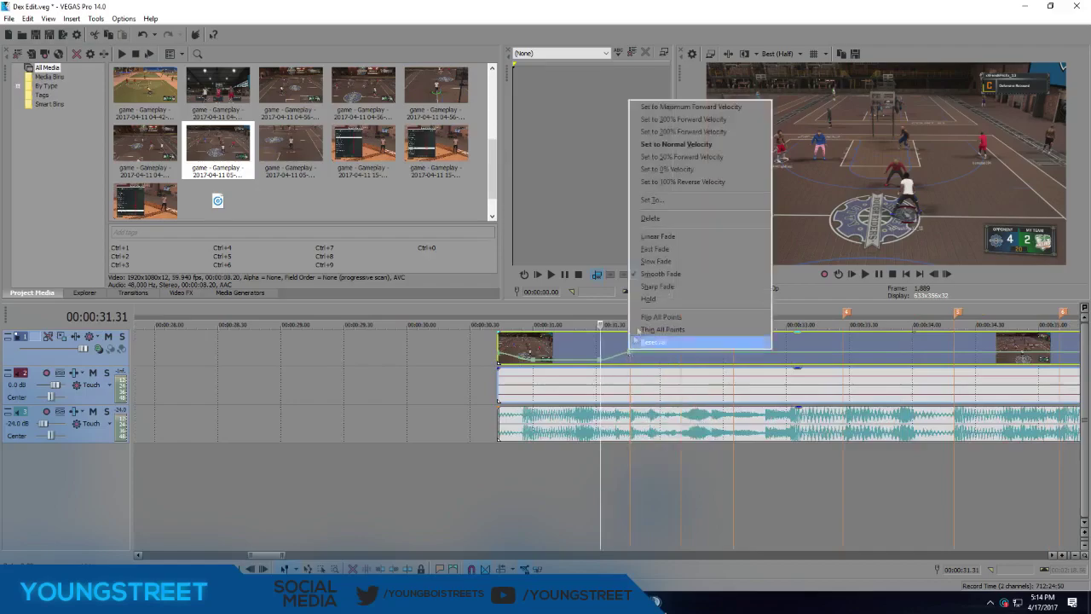
click(658, 129)
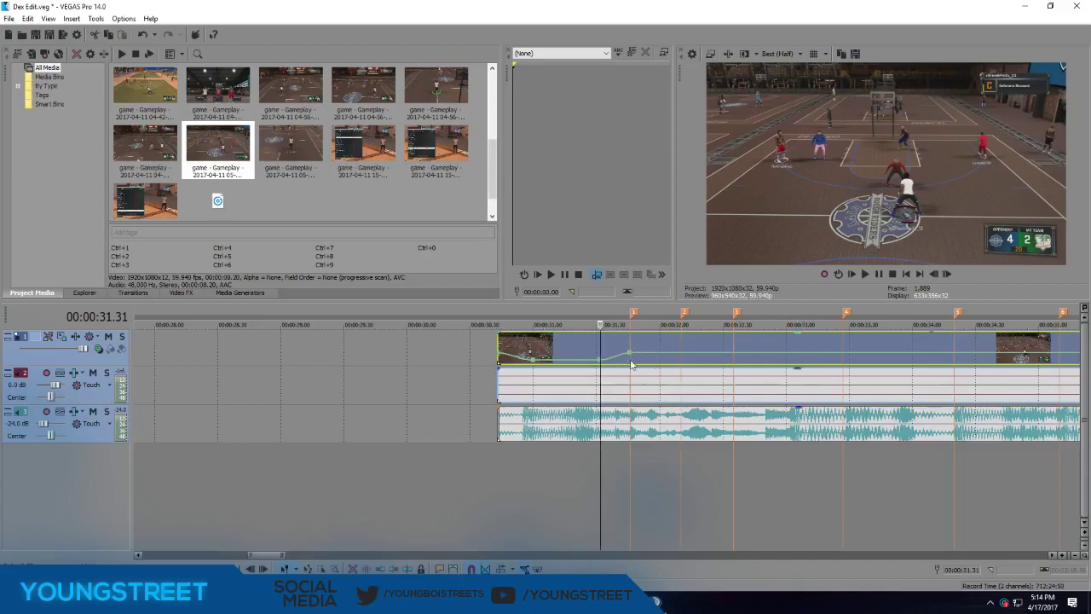
Add velocity points at 50% just after beat marker 1, 300% on beat marker 2, and 50% just before marker 2.
right_click(643, 358)
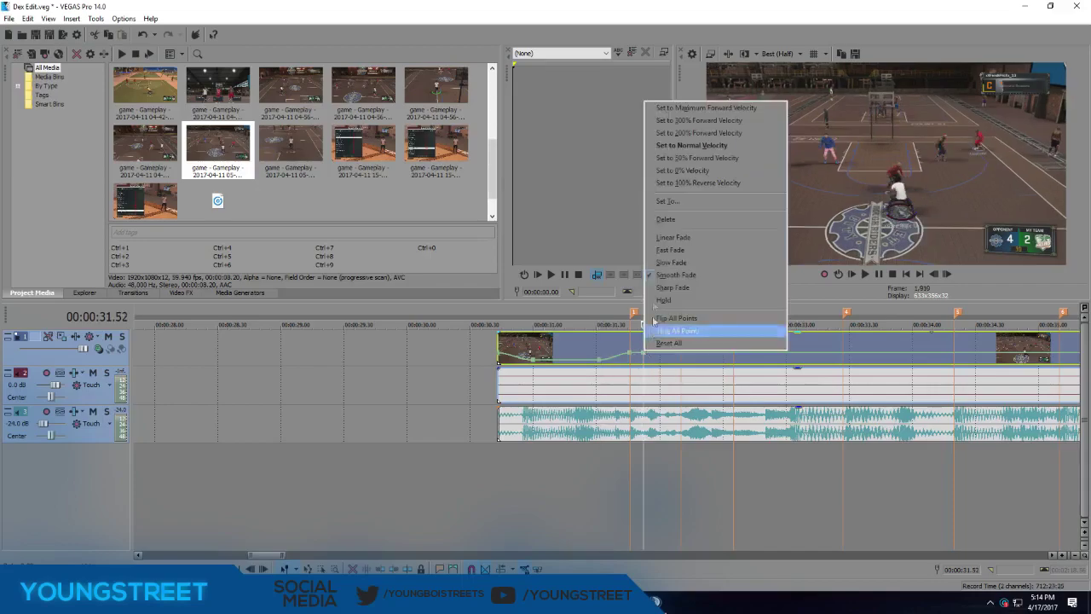
click(689, 157)
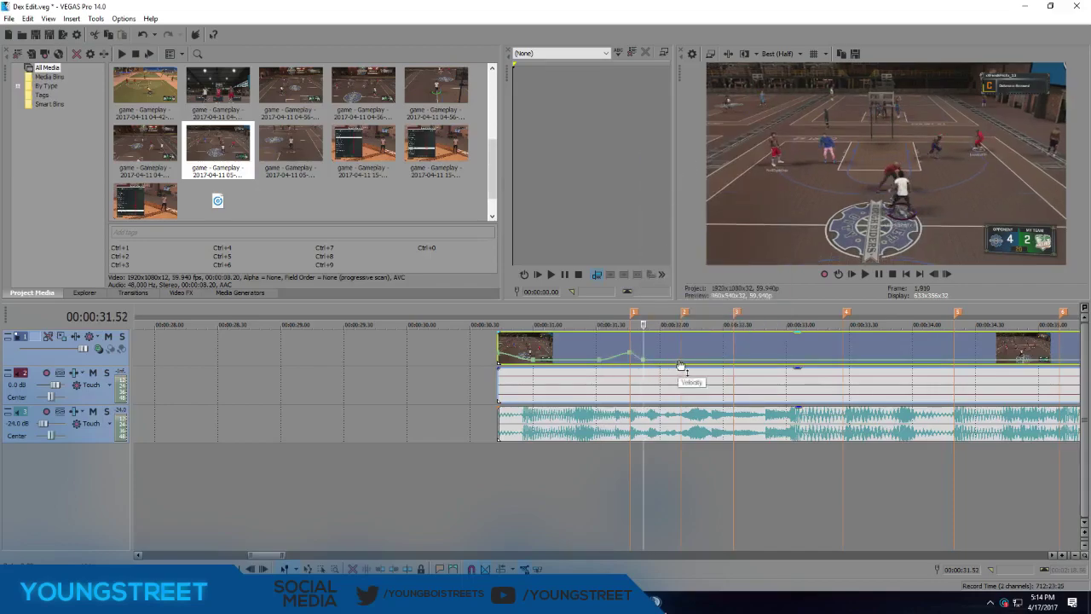
right_click(683, 363)
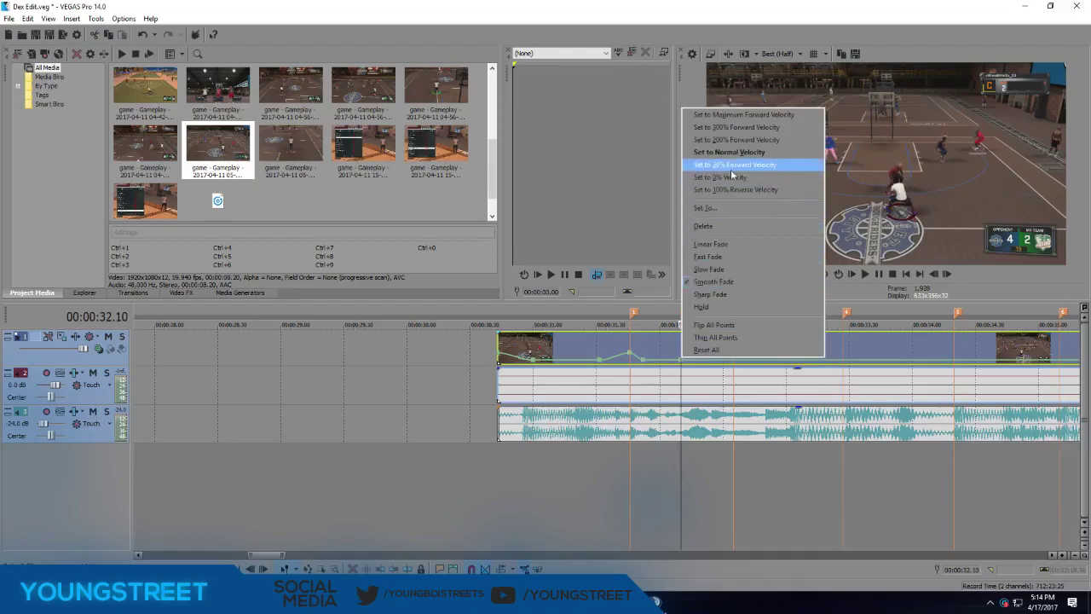
click(732, 130)
right_click(670, 359)
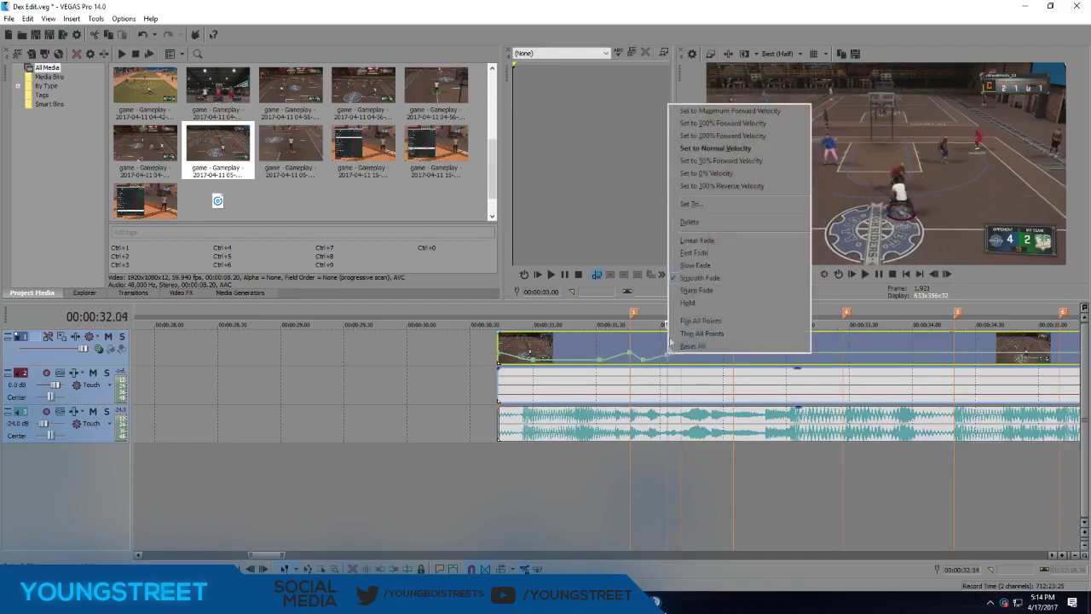
click(737, 174)
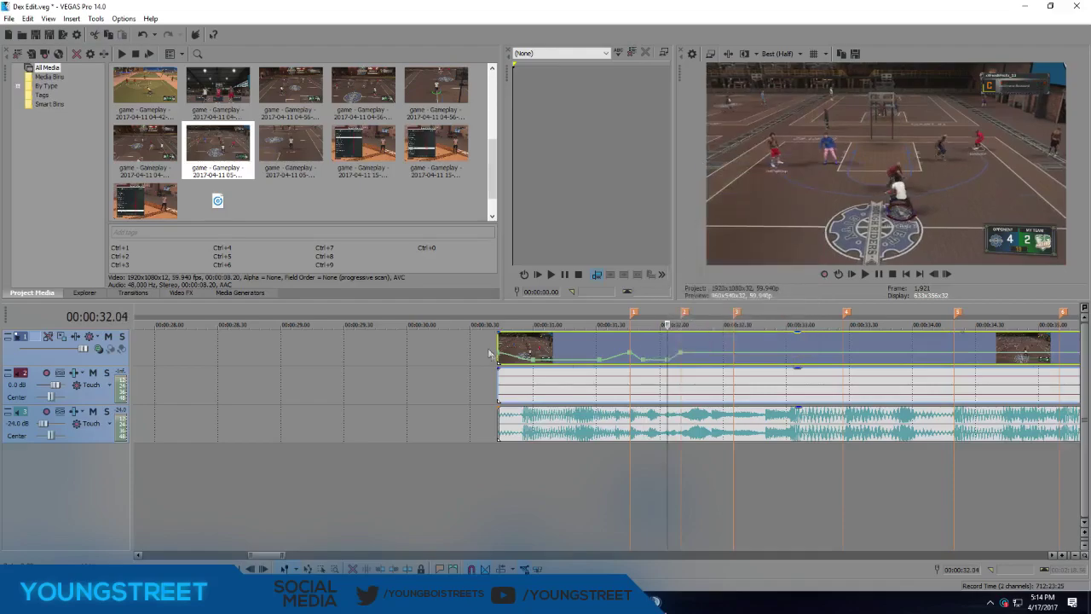
Add velocity points at 50% just after beat marker 2, 300% on beat marker 3, and 50% just before marker 3.
right_click(694, 355)
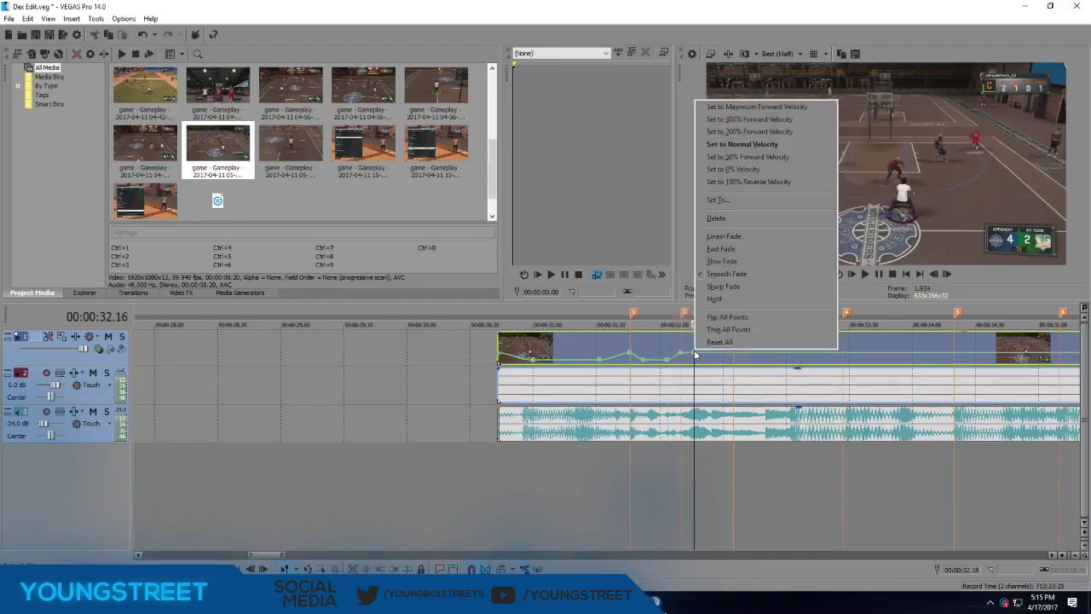
click(732, 169)
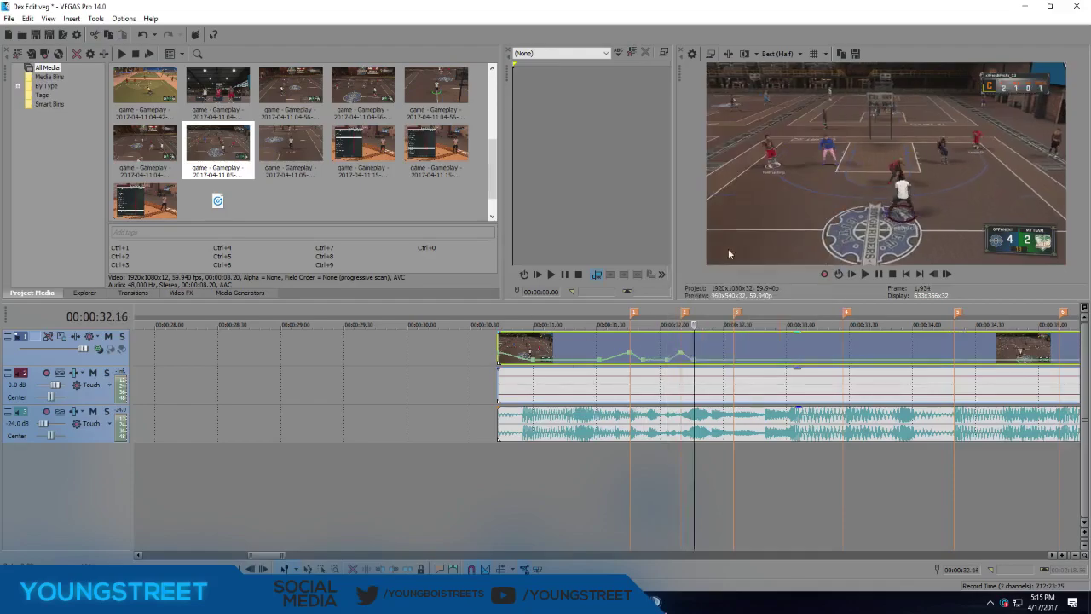
right_click(734, 362)
click(754, 116)
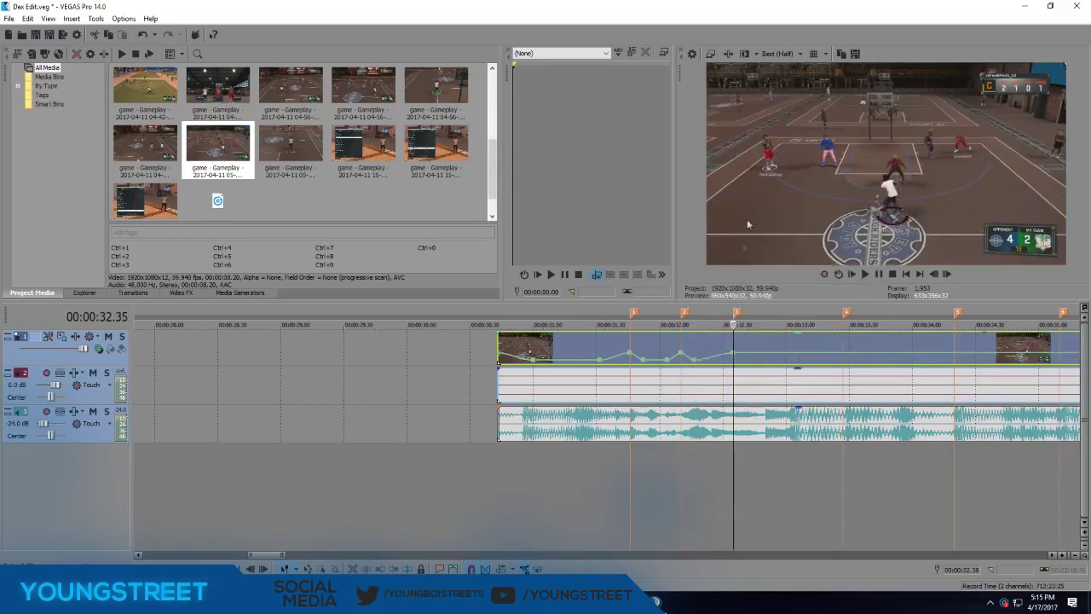
right_click(724, 359)
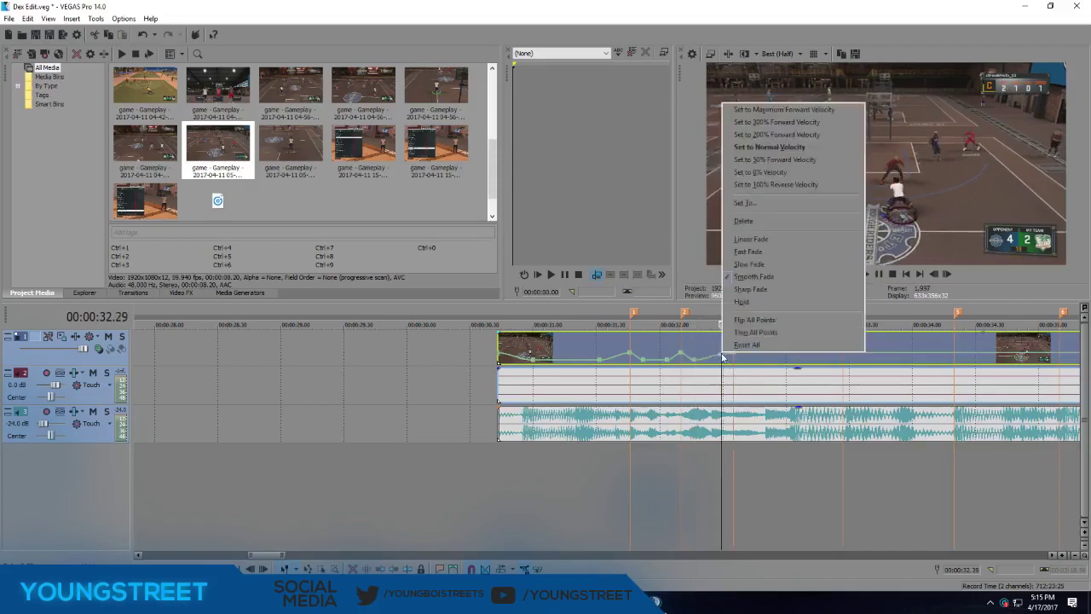
click(754, 171)
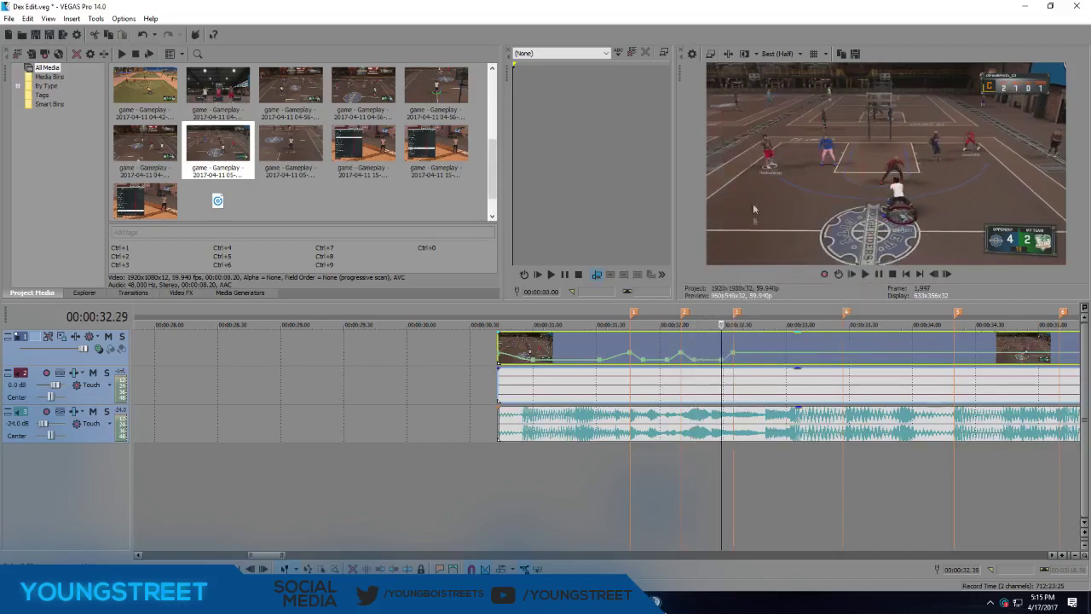
Add velocity points at 50% just after beat marker 3, 300% on beat marker 4, and 50% shortly before marker 4.
right_click(761, 358)
click(818, 174)
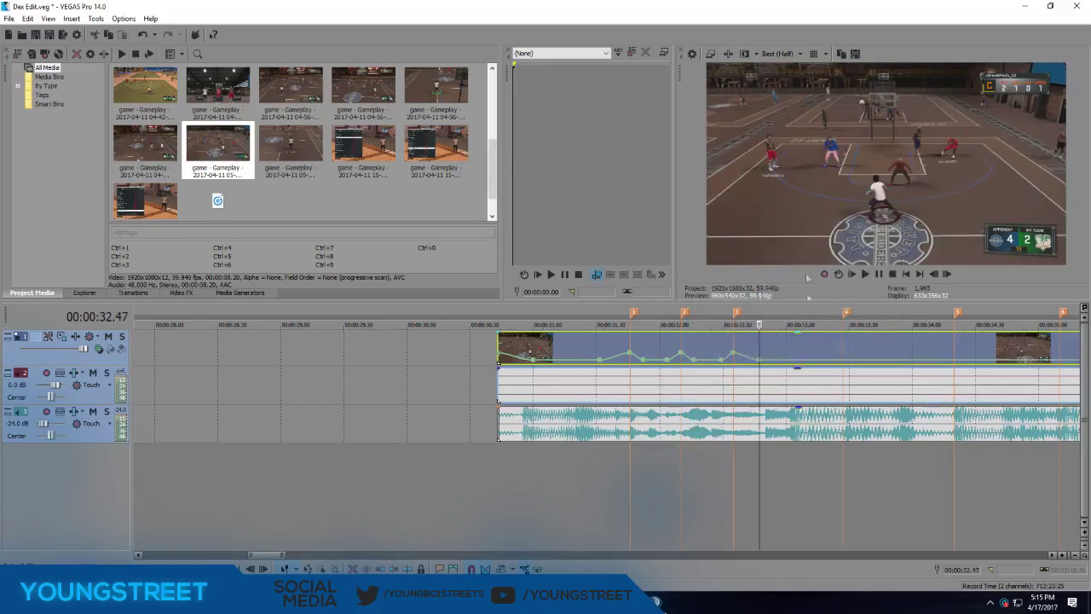
right_click(844, 364)
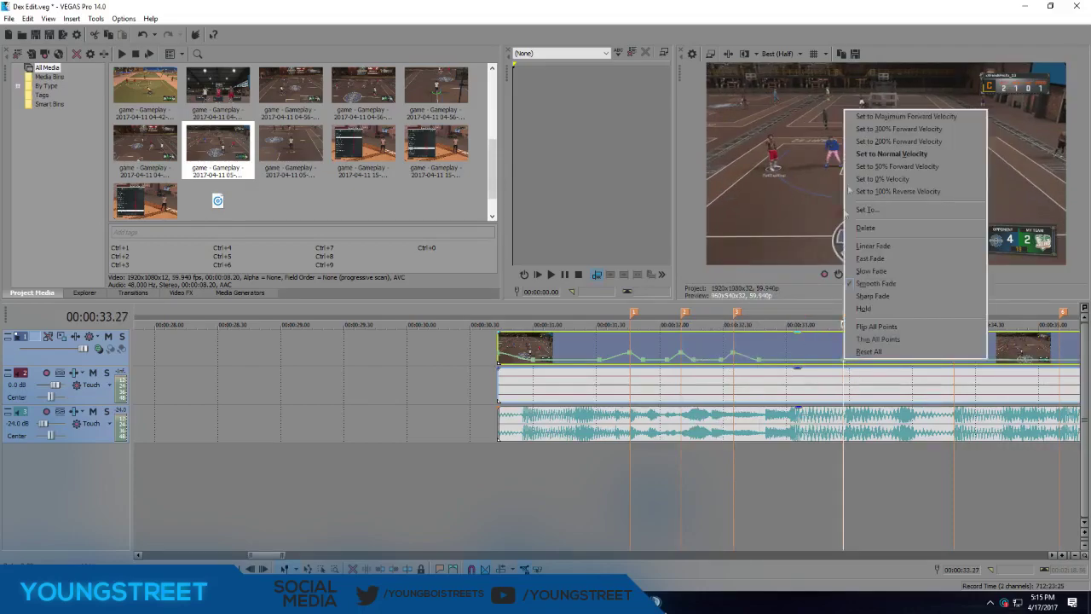
click(861, 140)
right_click(821, 353)
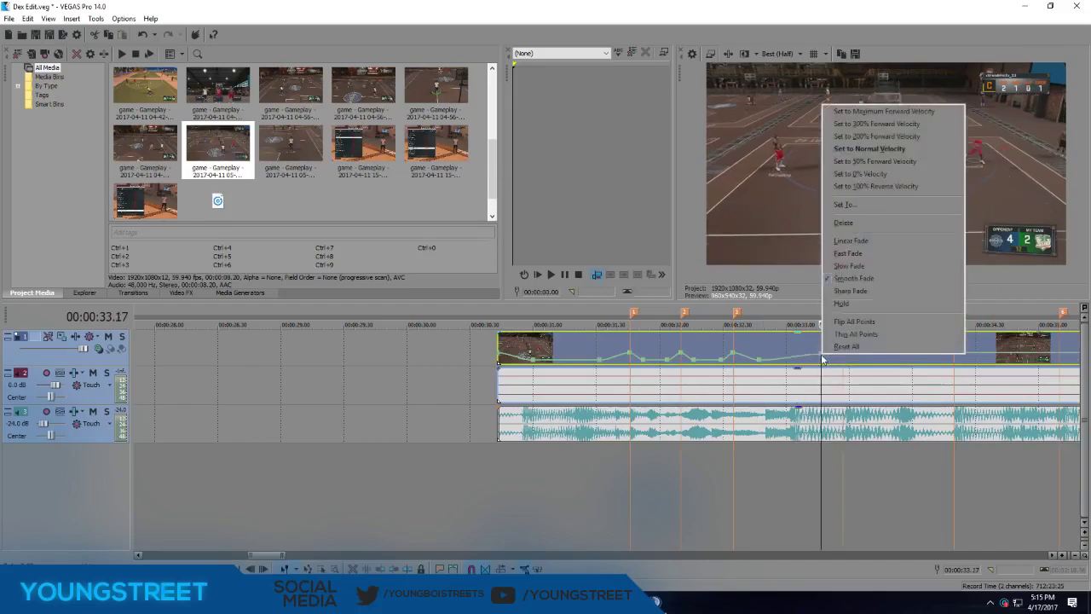
click(861, 162)
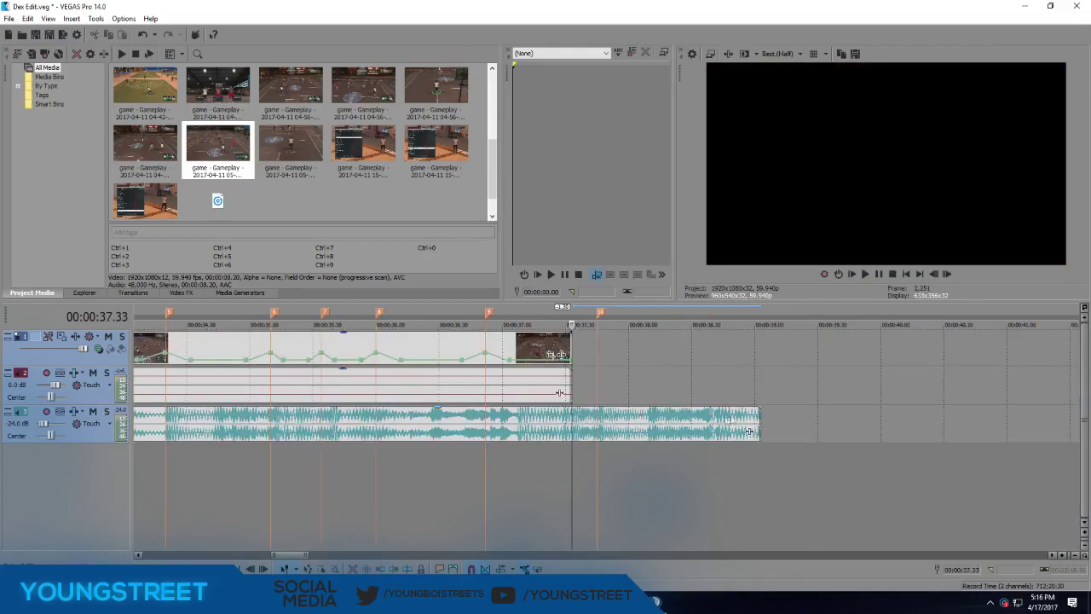
Trim the song to end with the gameplay clip at 00:00:37.33 and delete beat marker 10 beyond it.
drag(750, 431, 563, 430)
click(599, 315)
right_click(599, 315)
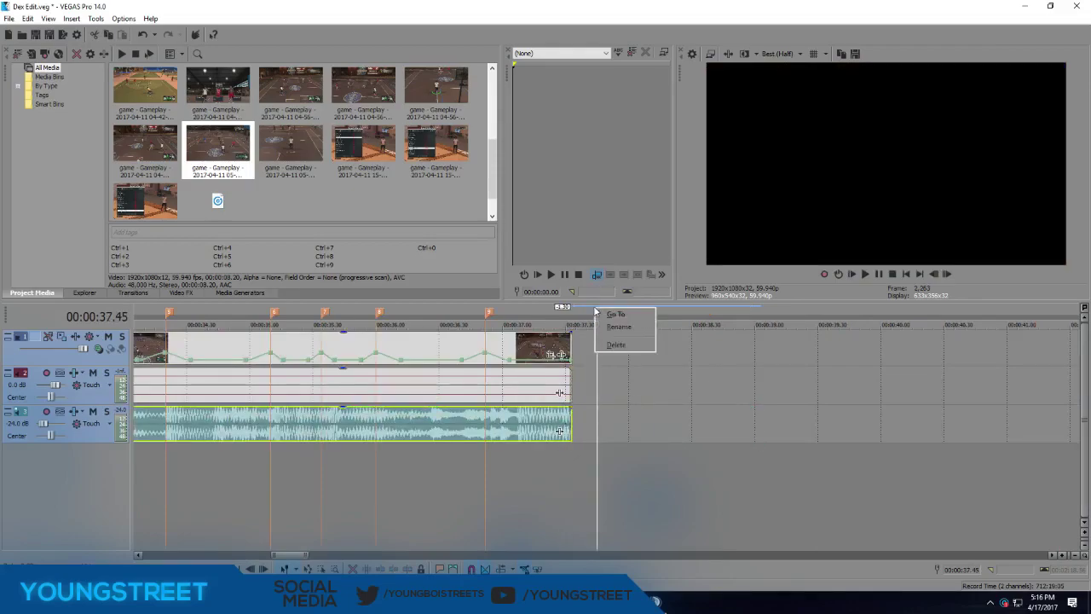
click(622, 345)
Play the synced clip twice from its start at 00:00:30.43 to review the velocity changes against the beat.
scroll(602, 427, down, 5)
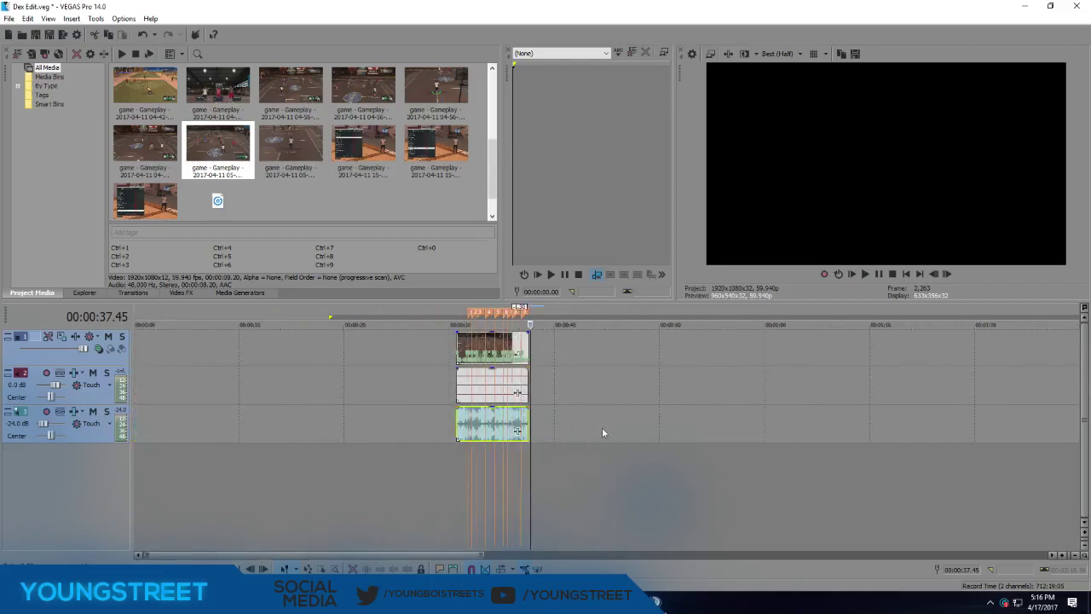
click(454, 312)
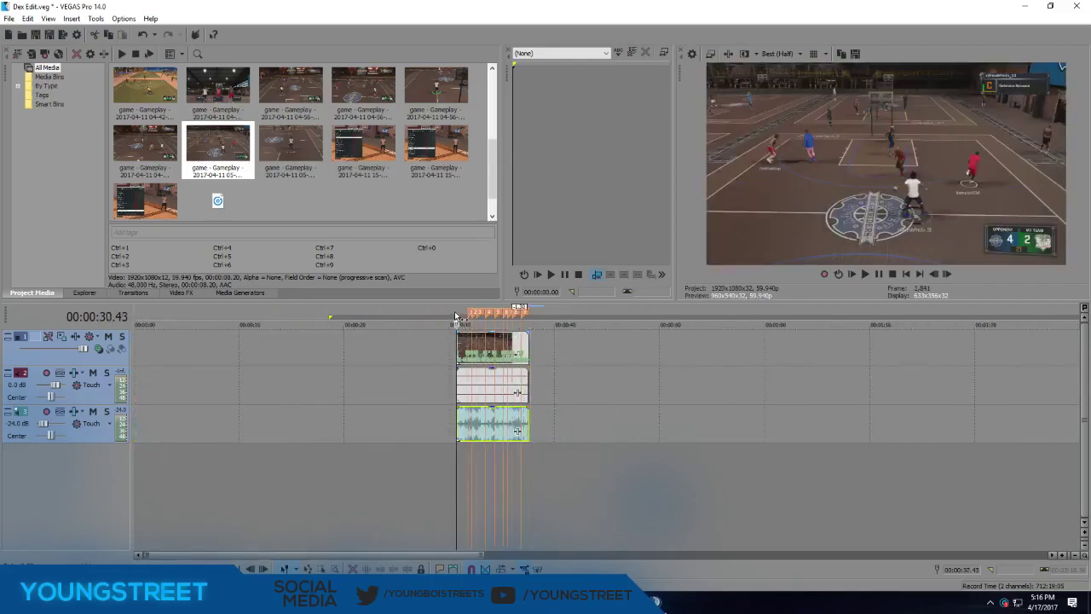
key(space)
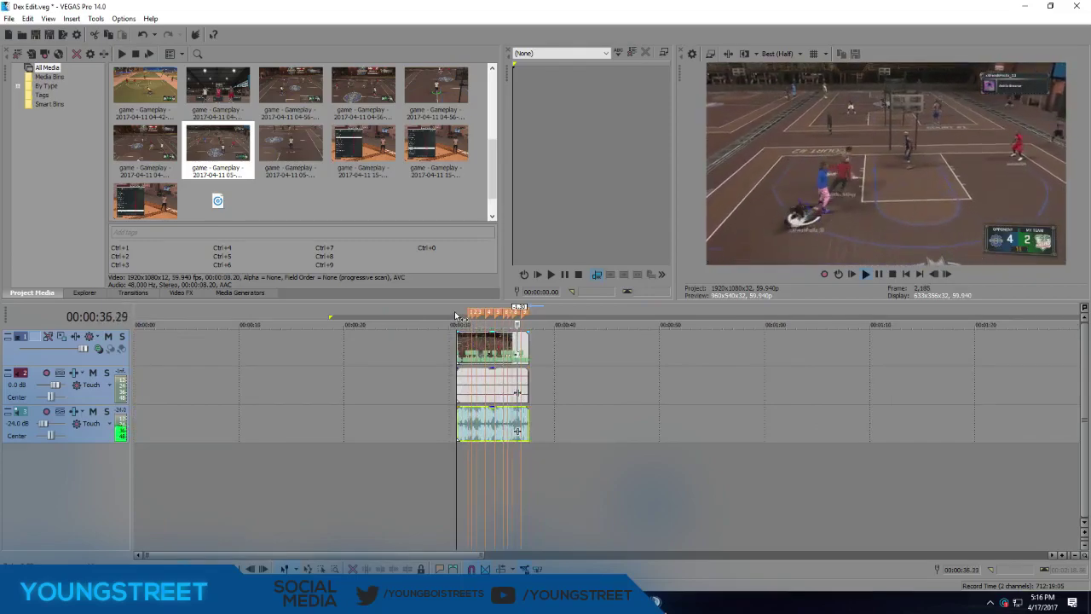
key(space)
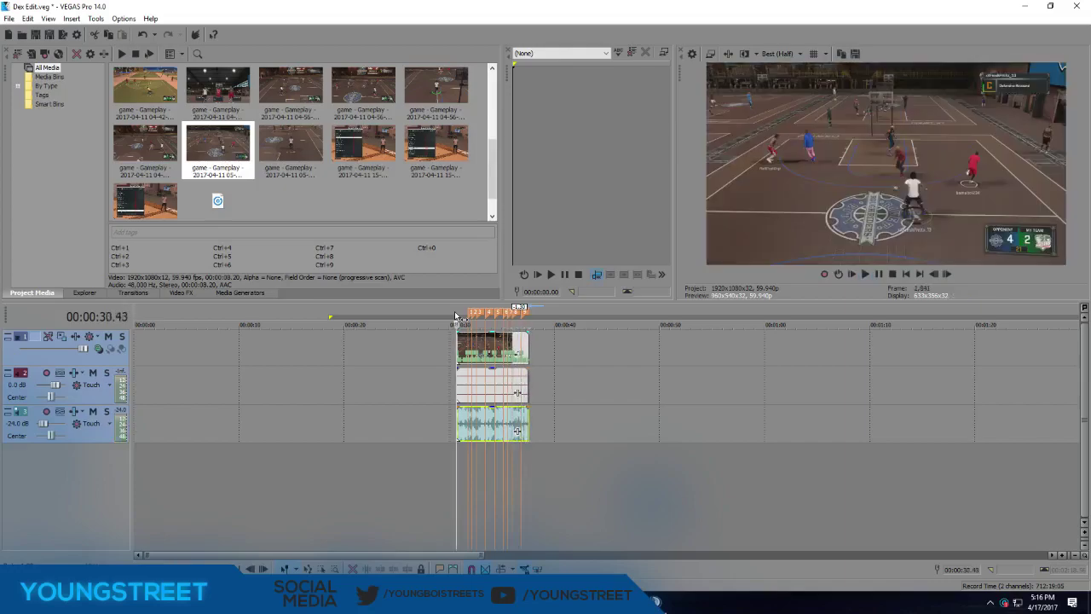
key(space)
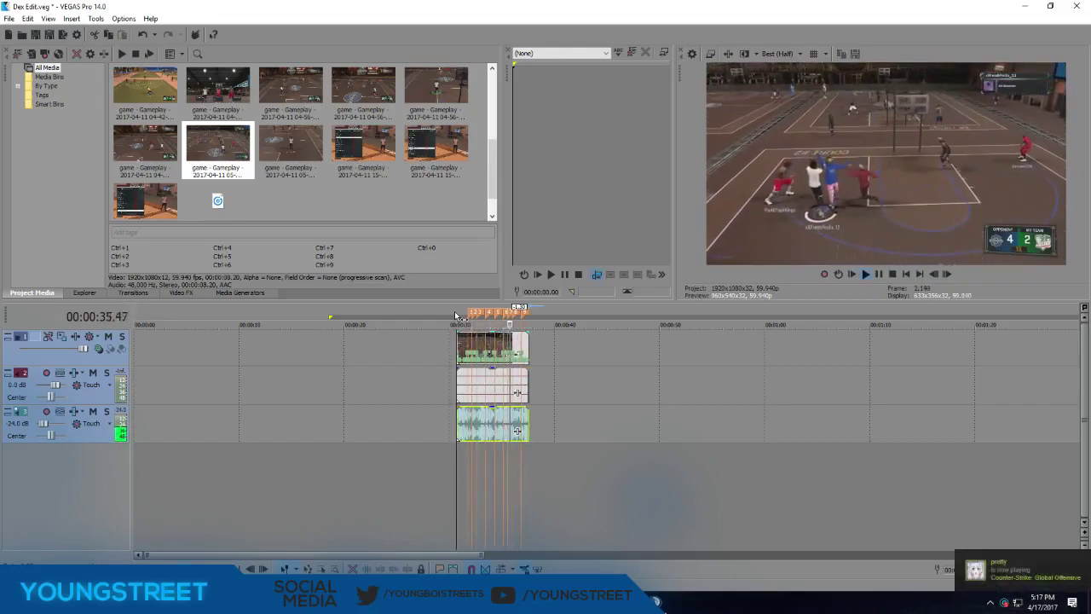
key(space)
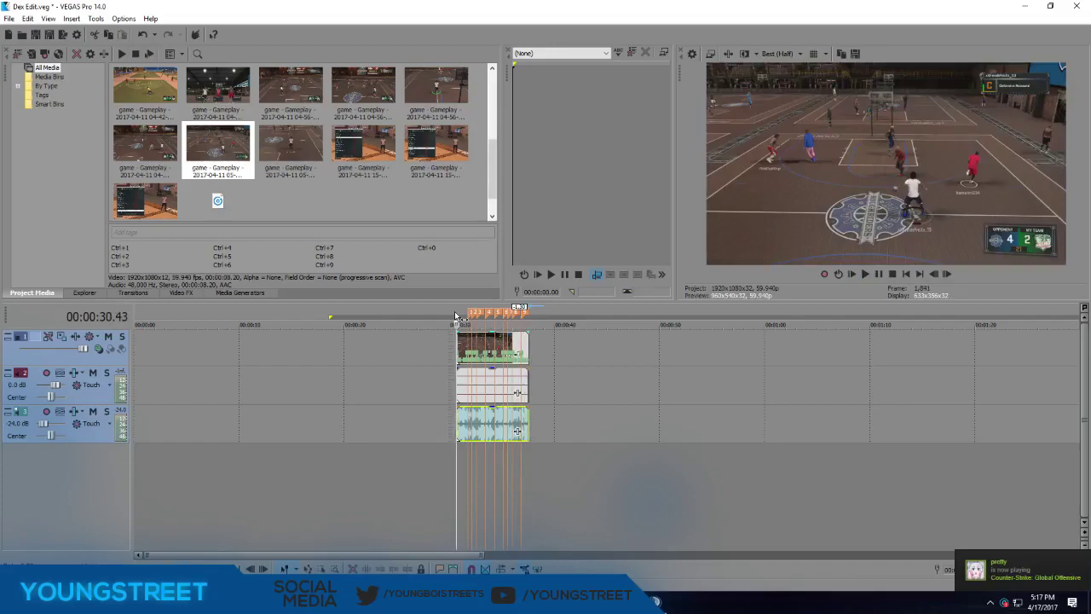
Mark a time selection over the empty timeline from about 00:00:44.53 to 00:00:53.57.
key(ctrl+a)
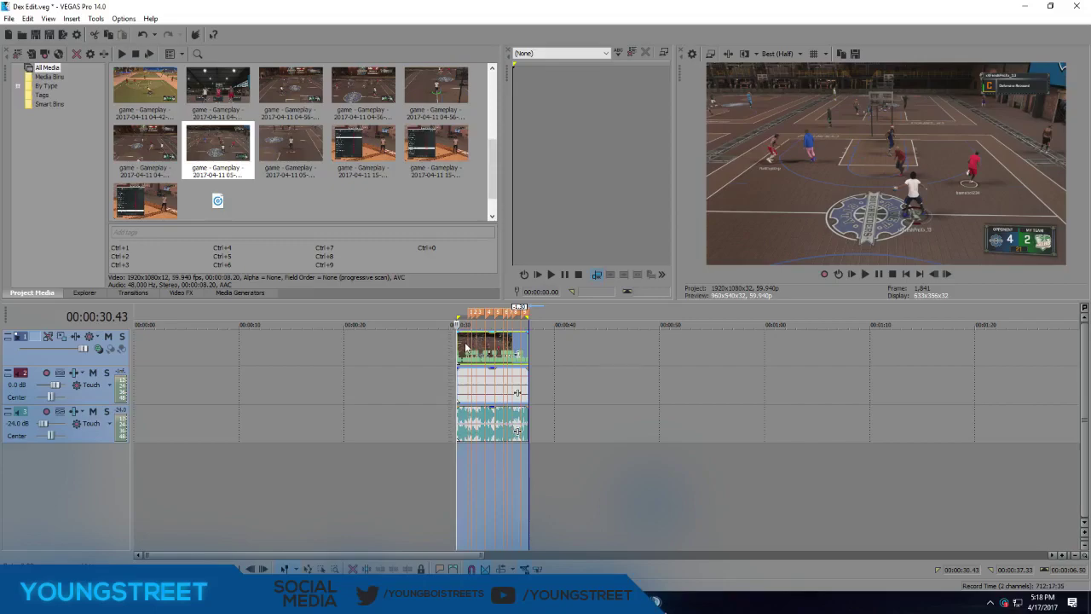
click(676, 346)
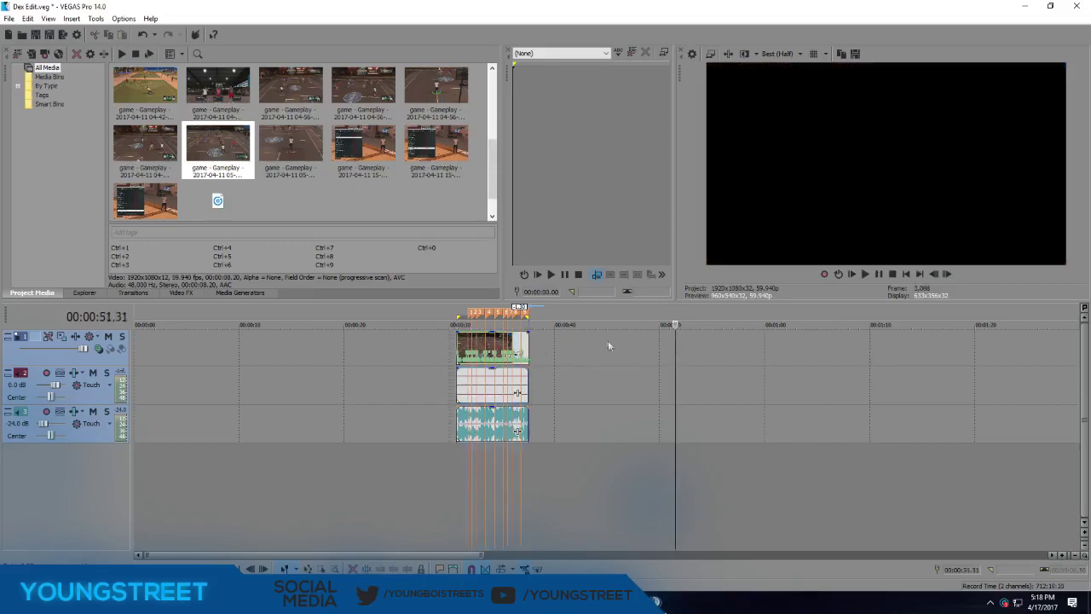
drag(607, 318, 701, 319)
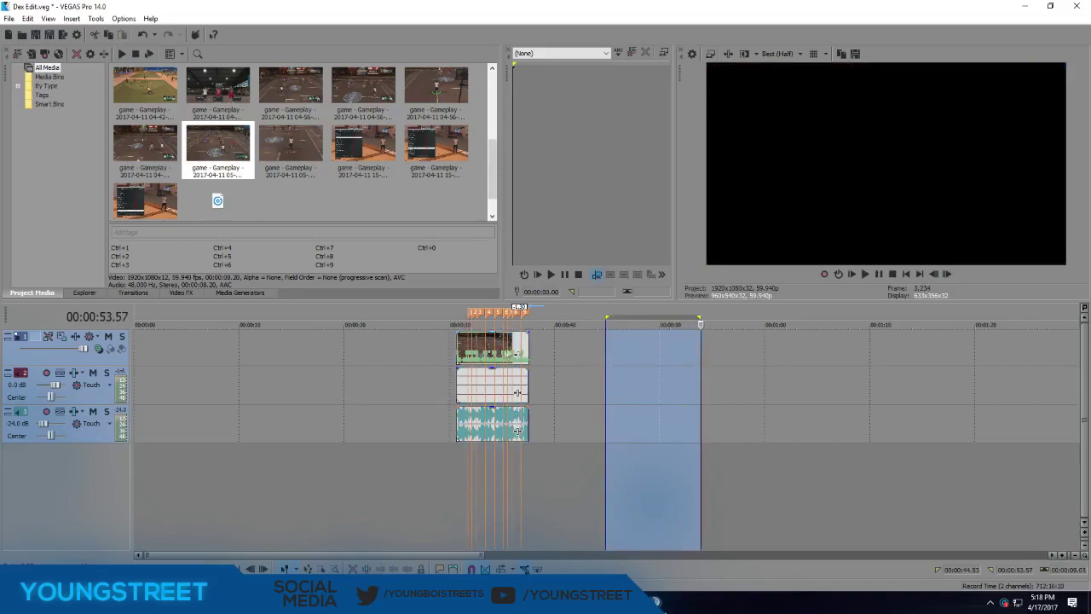
Set the time selection to the full length of the gameplay clip, from 00:00:30.43 to 00:00:37.33.
double_click(523, 345)
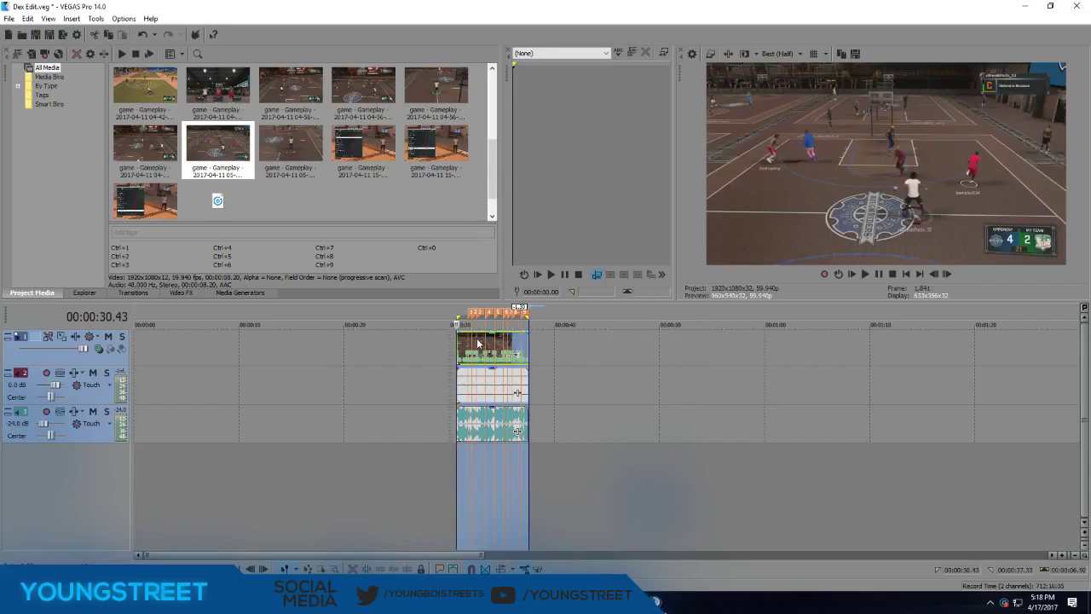
click(11, 18)
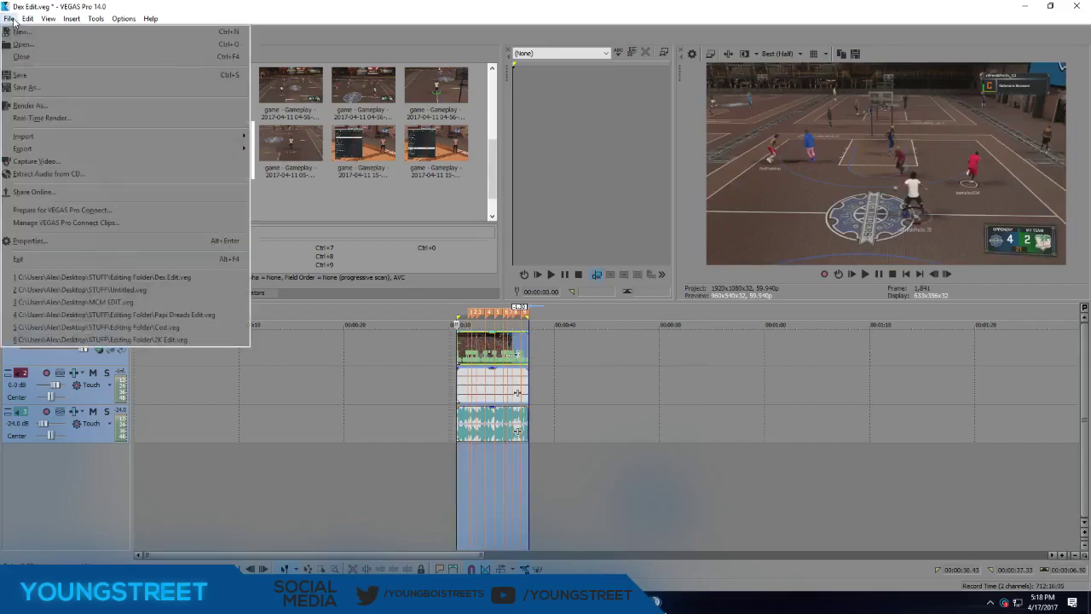
click(12, 53)
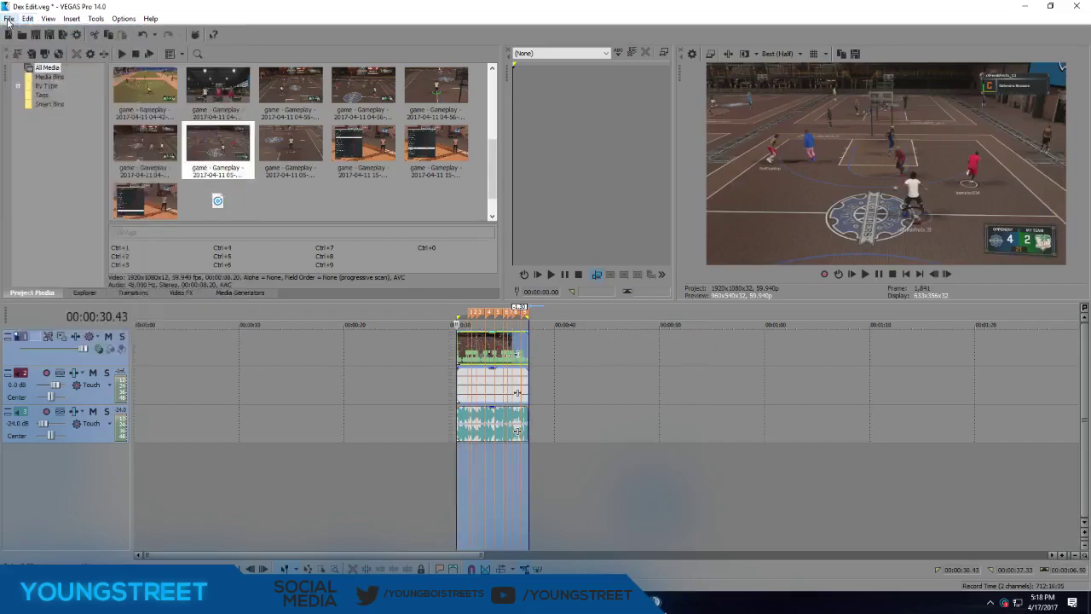
Open the Render As settings for the selected section and set the output file name to Tut.mp4.
click(8, 18)
click(43, 107)
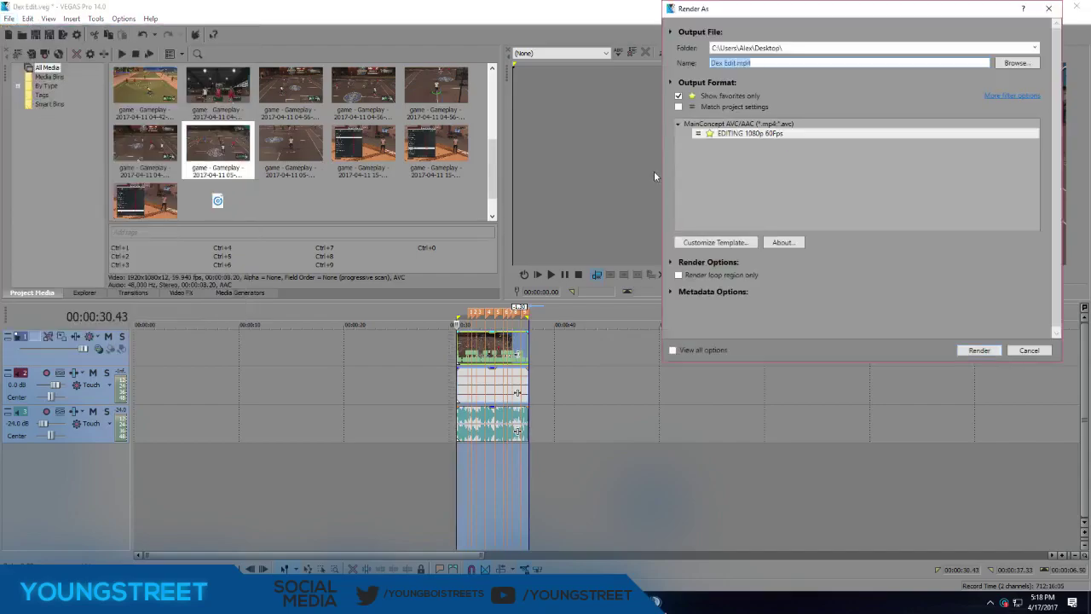
drag(738, 62, 628, 52)
key(BackSpace)
key(BackSpace)
text(12)
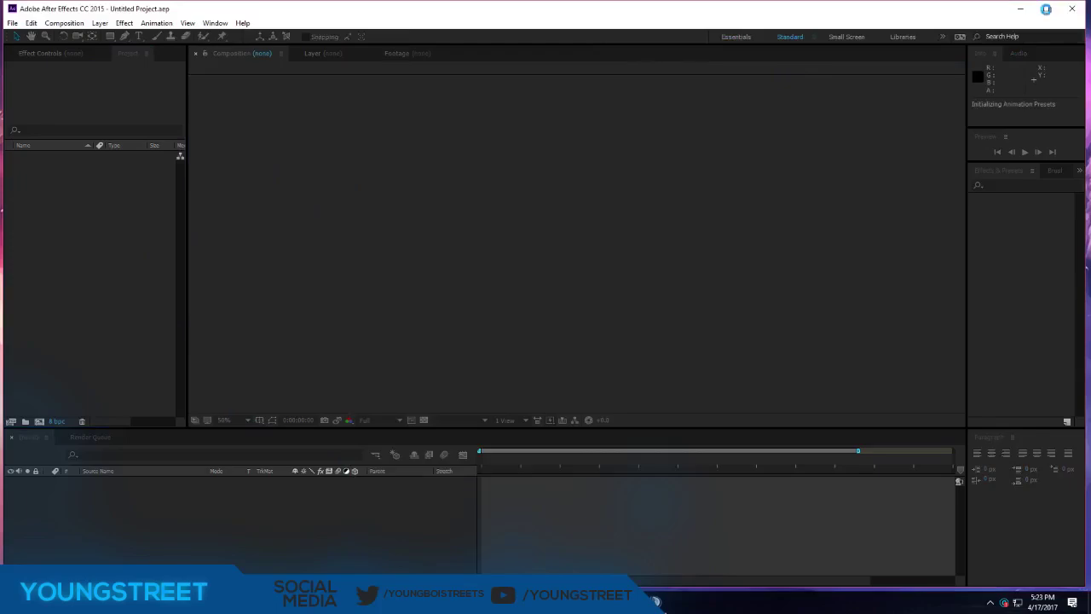
Switch to After Effects, dismiss the start screen, import Tut.mp4 and create a composition from it.
click(1047, 9)
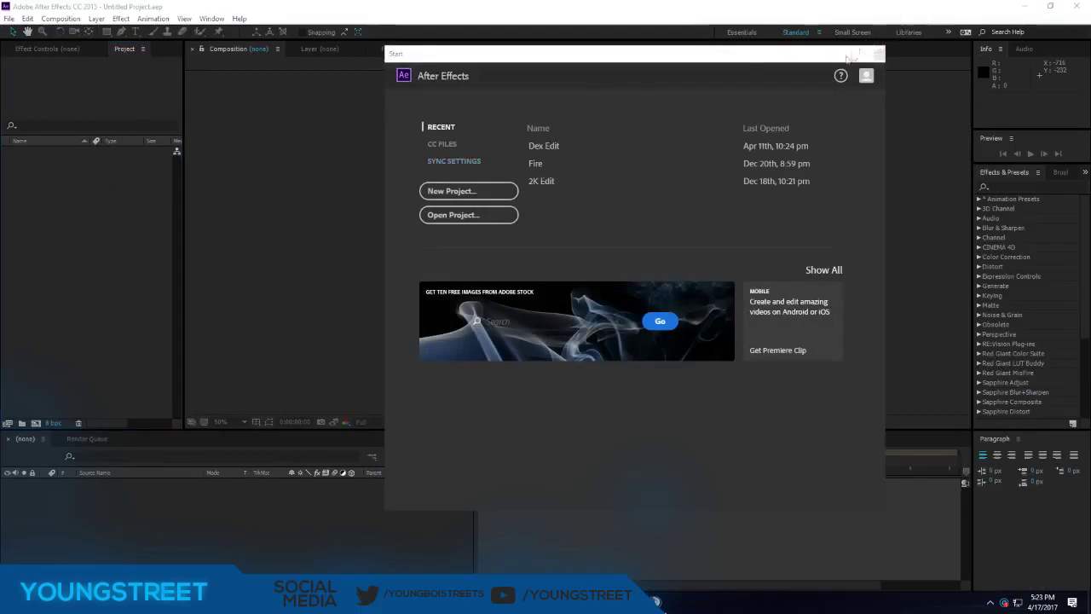
click(879, 53)
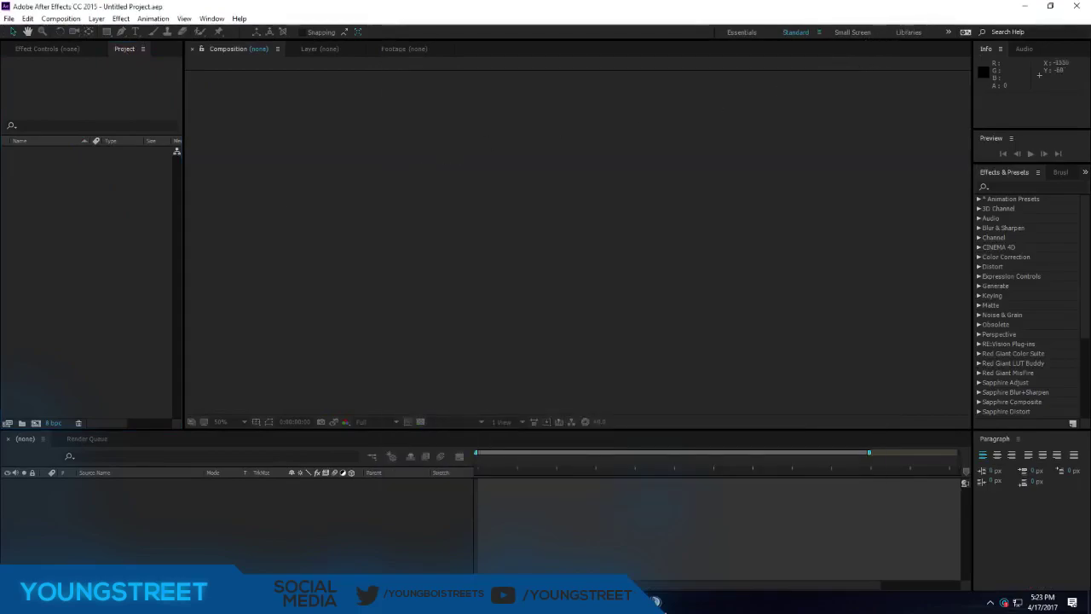
drag(655, 601, 107, 226)
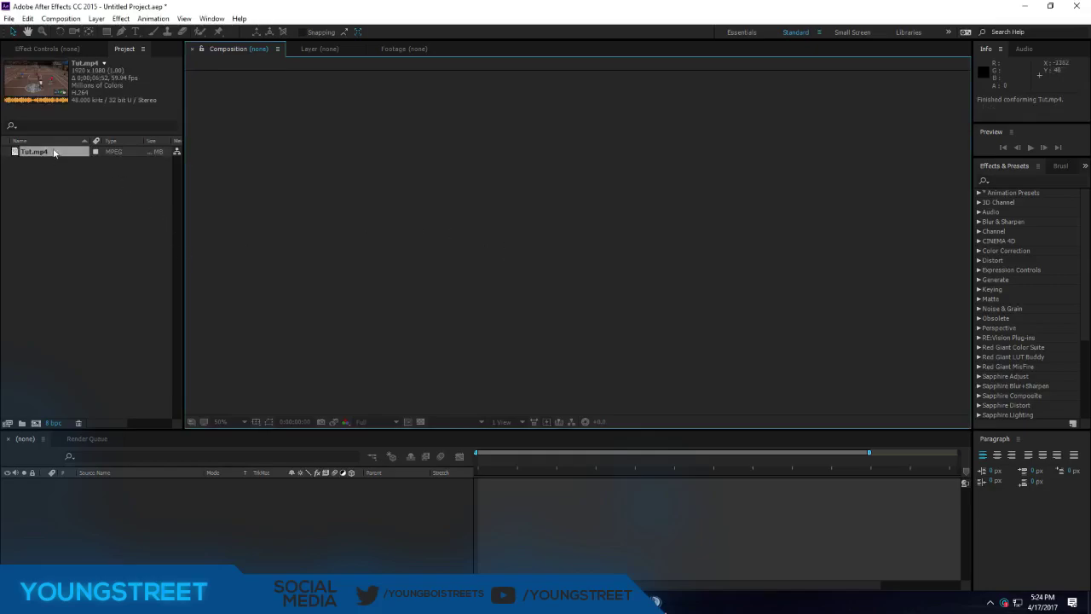
drag(44, 153, 136, 528)
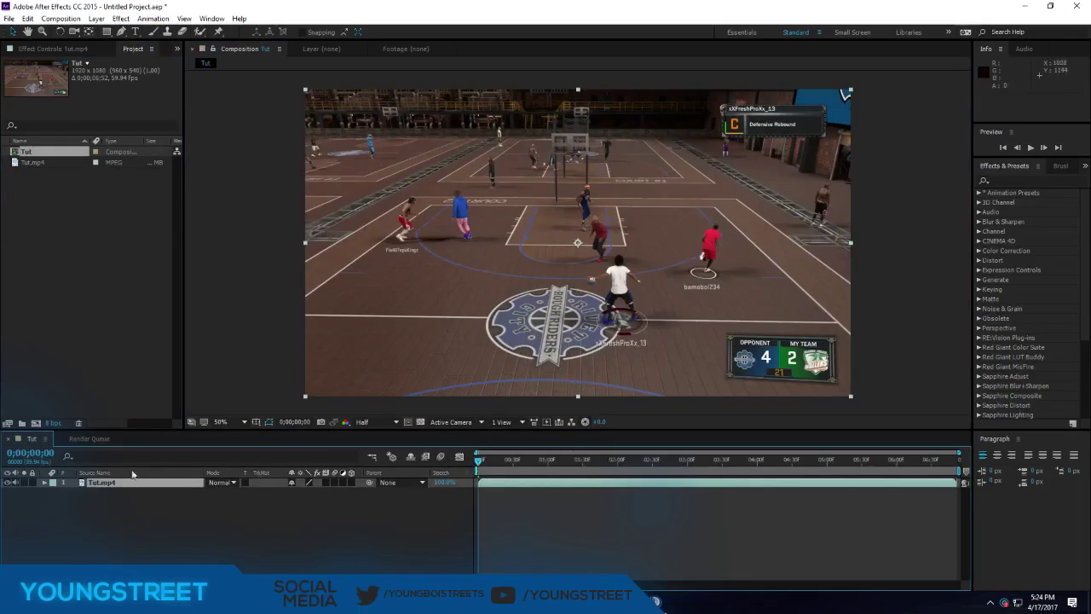
Preview the opening of the Tut composition and return the playhead to the start.
key(space)
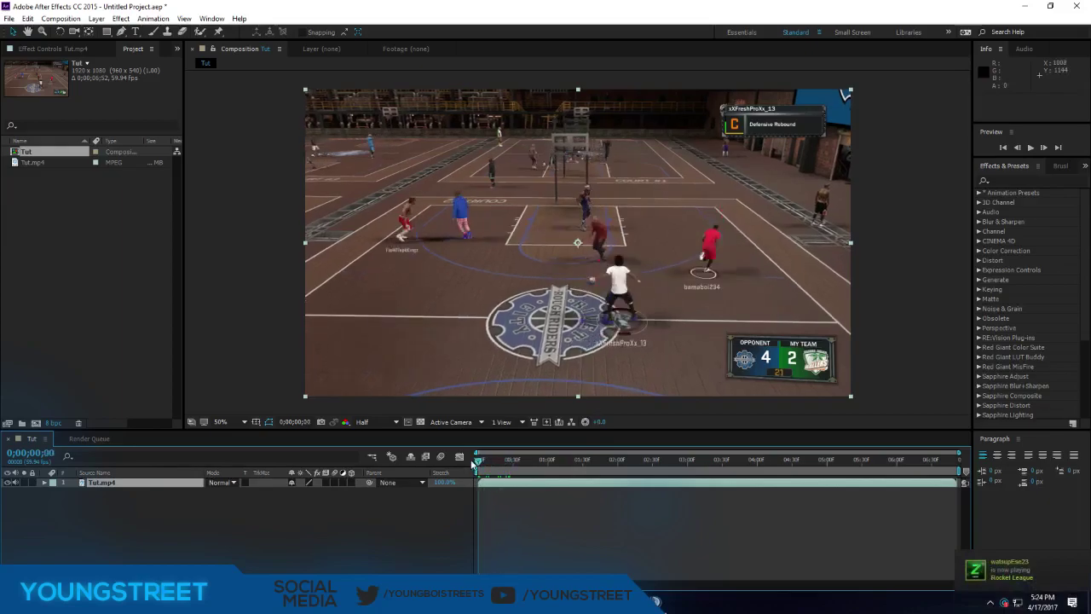
drag(500, 465, 475, 461)
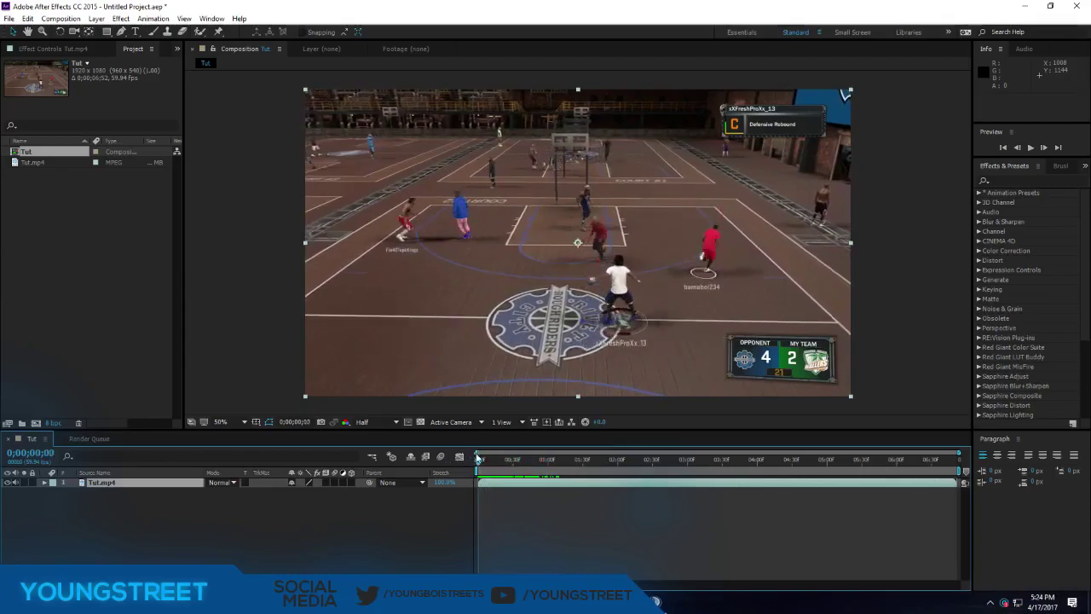
mouse_move(478, 460)
mouse_down()
mouse_move(490, 465)
mouse_move(476, 460)
mouse_up()
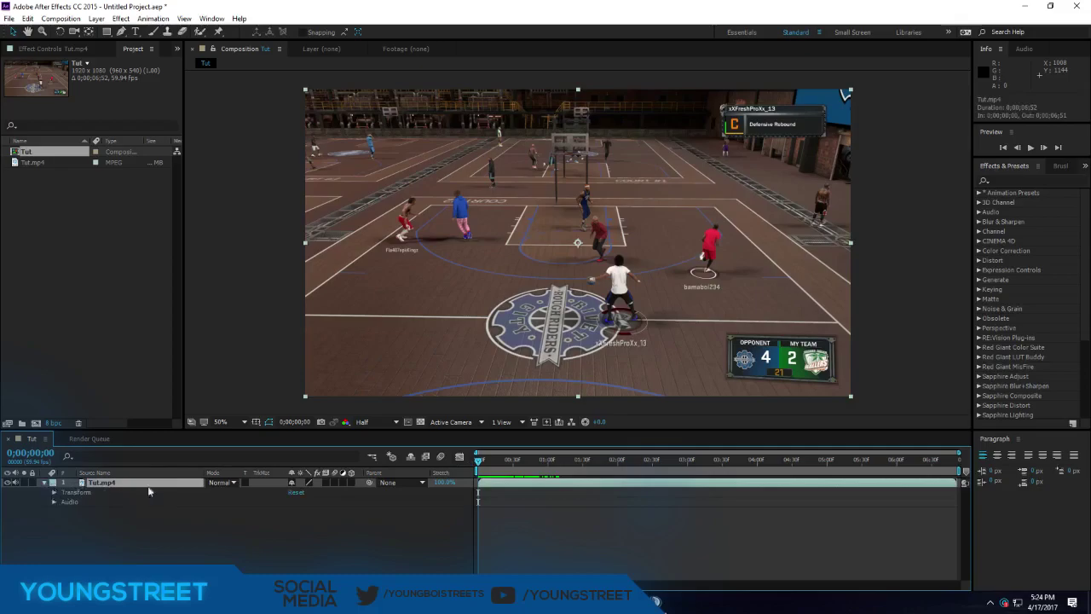
Examine the Transform properties of the Tut.mp4 layer.
click(45, 484)
click(54, 493)
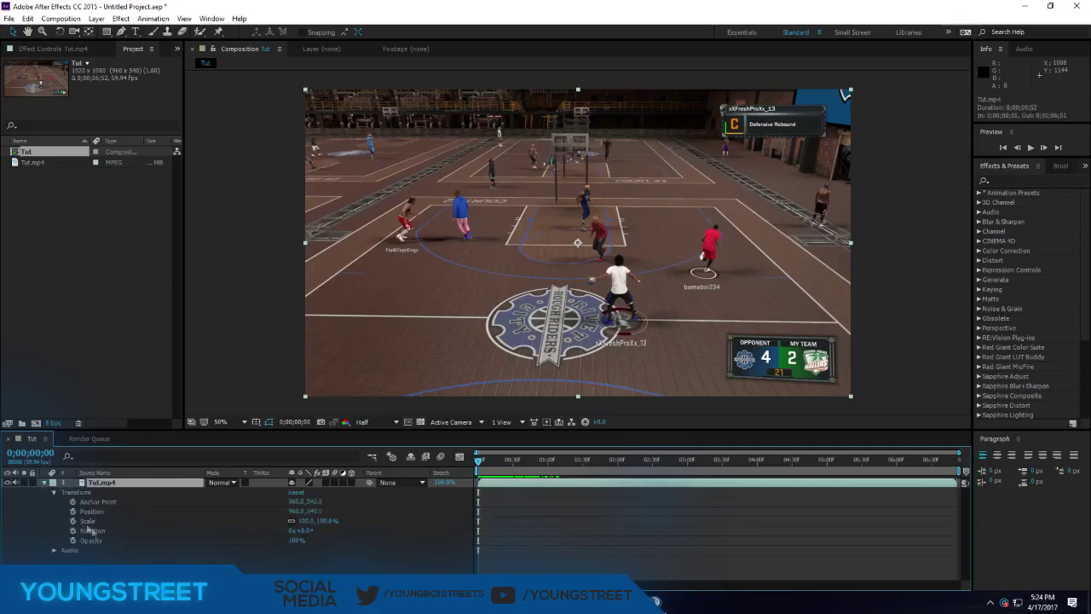
click(44, 483)
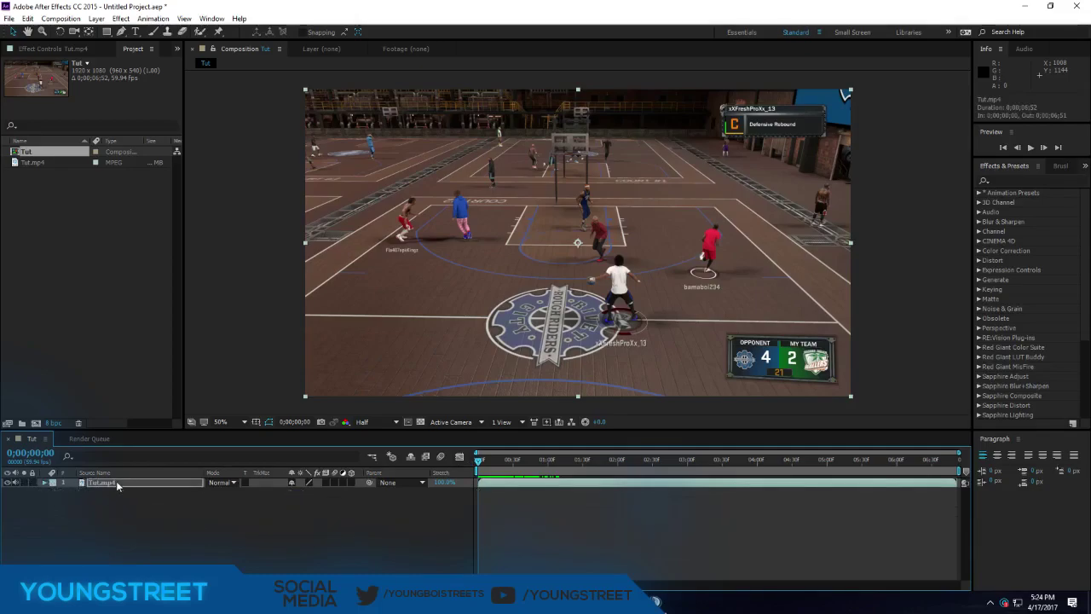
Try the Tut.mp4 layer at 108% scale, and set the scale back to 100%.
click(116, 481)
key(s)
click(88, 492)
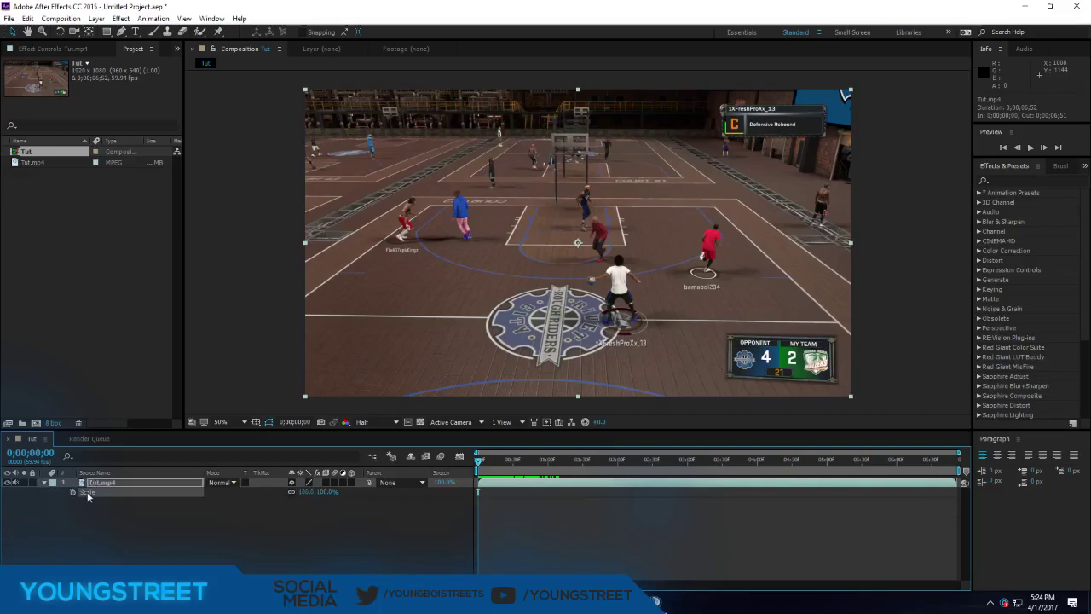
click(307, 493)
text(108)
key(Return)
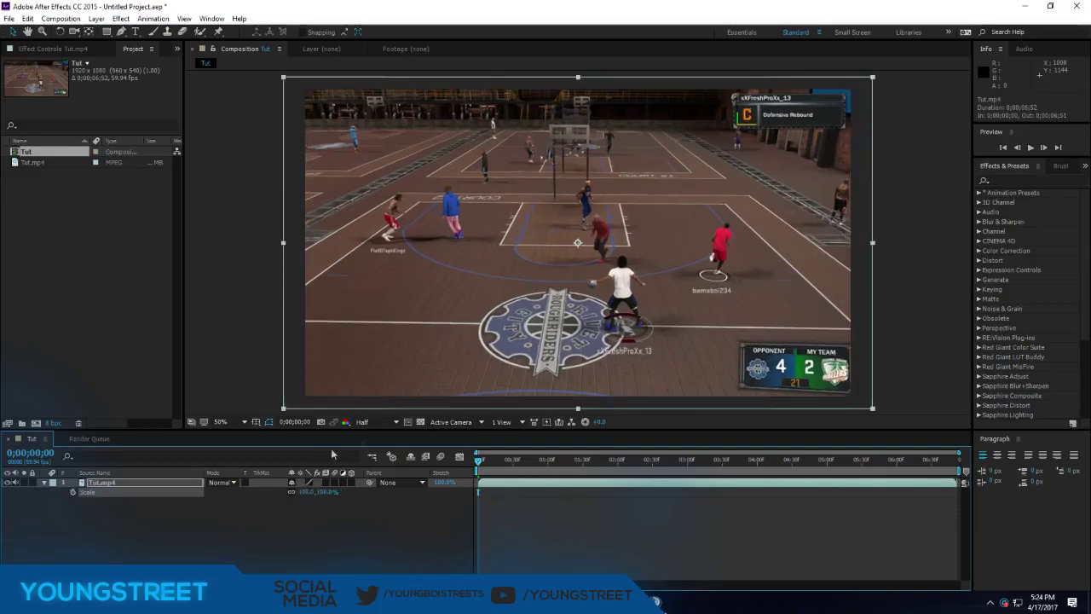
click(307, 492)
text(100)
key(Return)
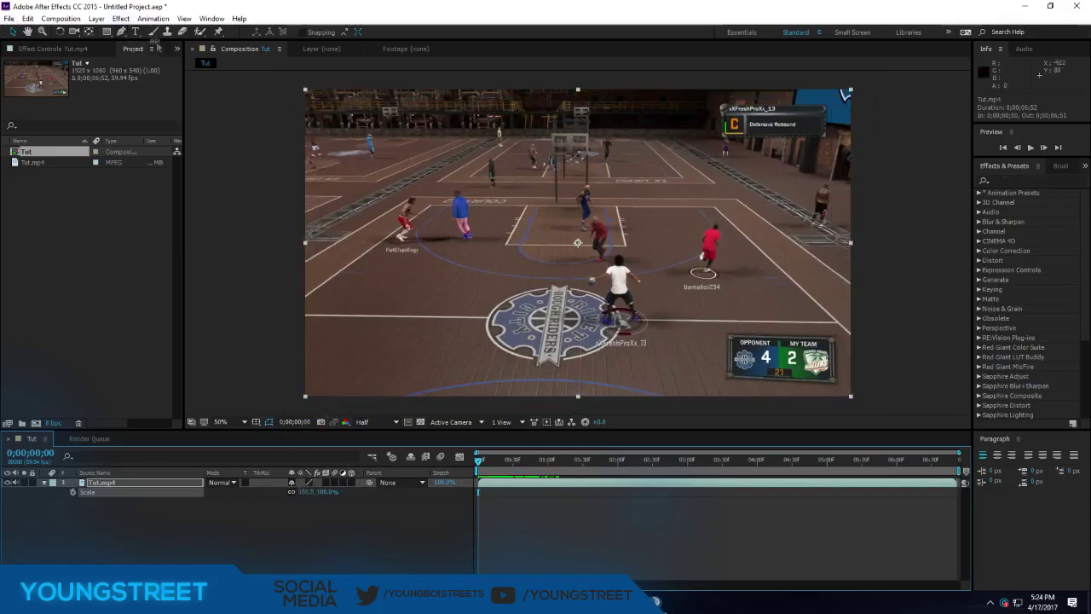
Create a bright red, composition-sized solid layer above the Tut.mp4 layer.
click(97, 19)
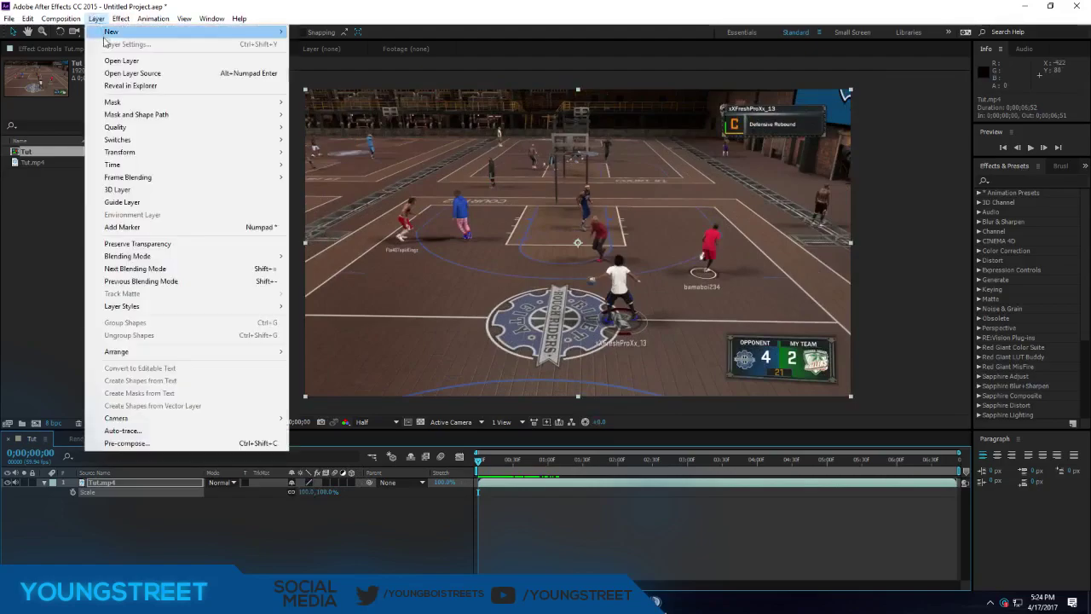
mouse_move(202, 33)
click(329, 50)
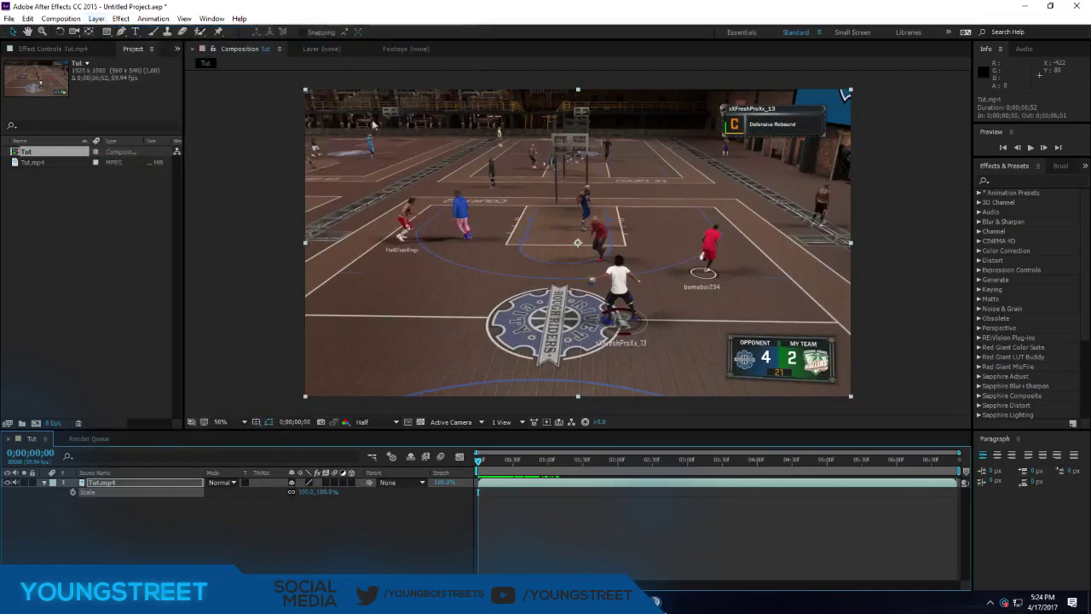
click(124, 200)
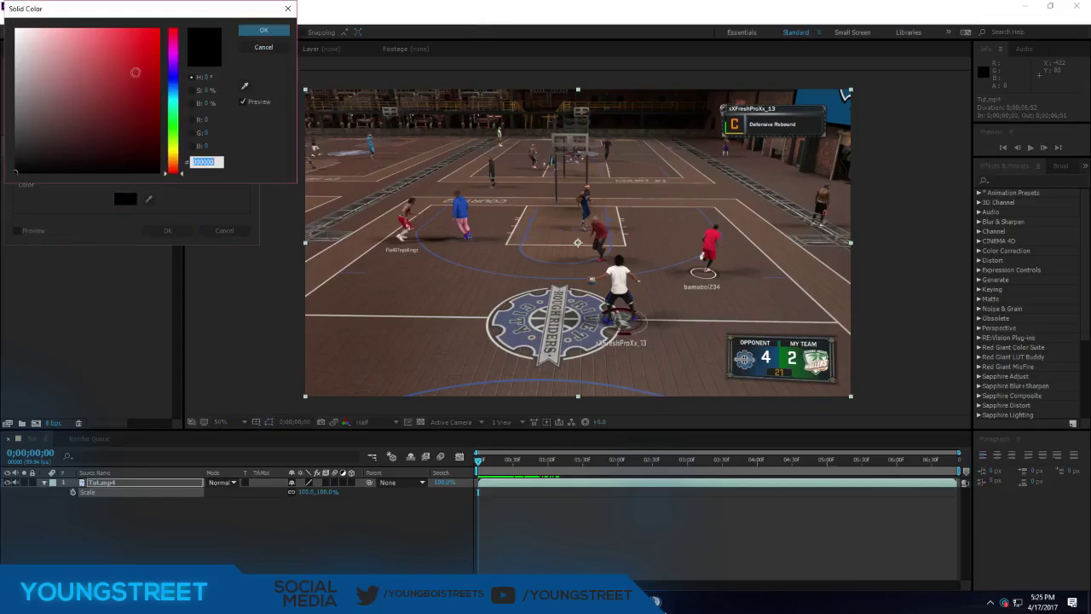
click(27, 171)
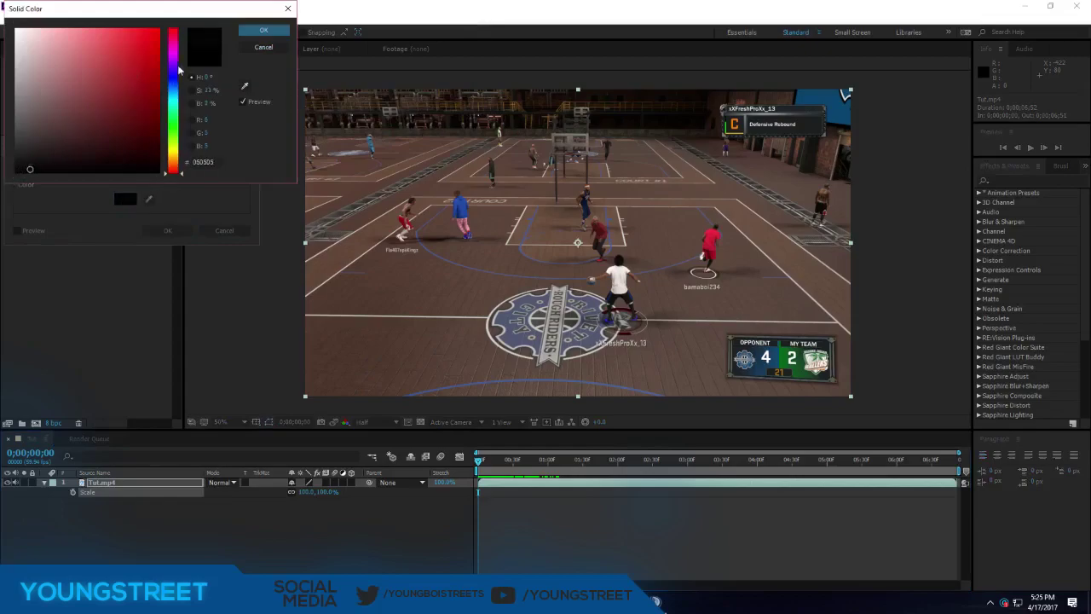
drag(26, 171, 3, 179)
click(159, 30)
click(265, 31)
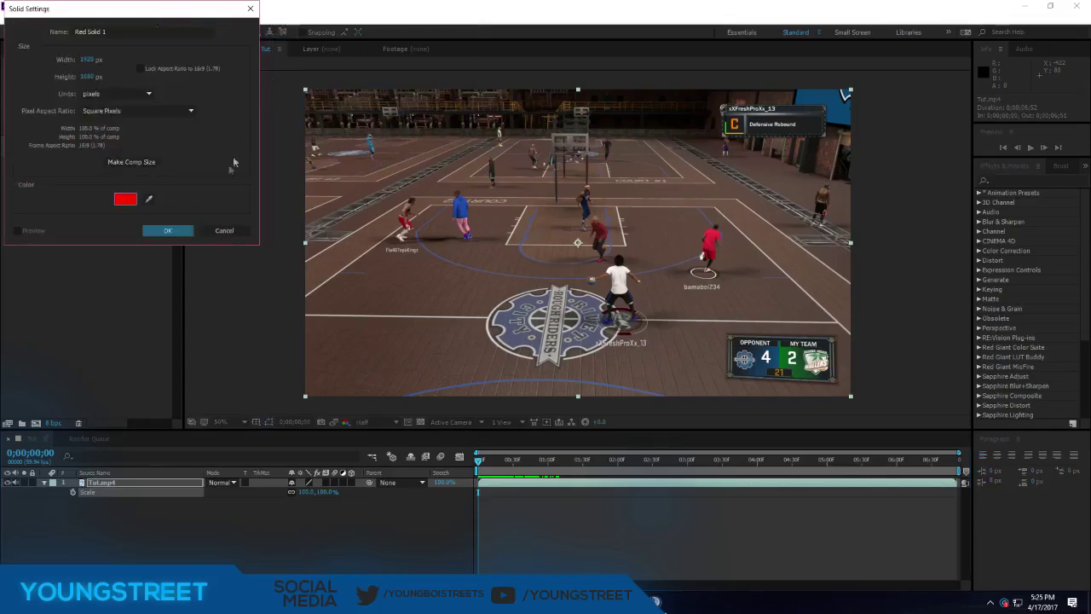
click(155, 227)
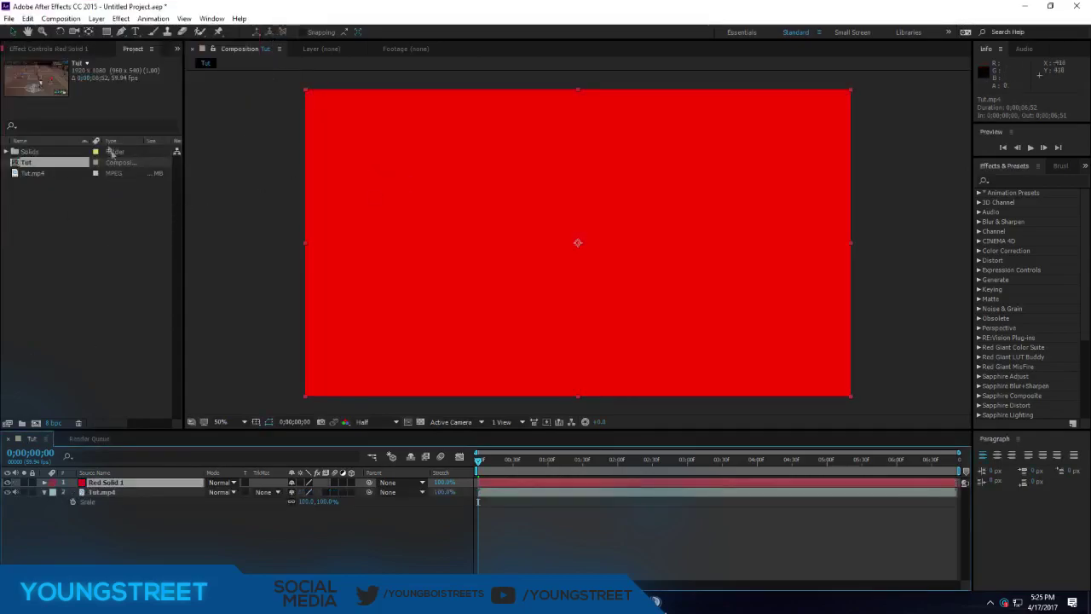
Find the CC Jaws transition effect and apply it to the red solid.
click(1008, 179)
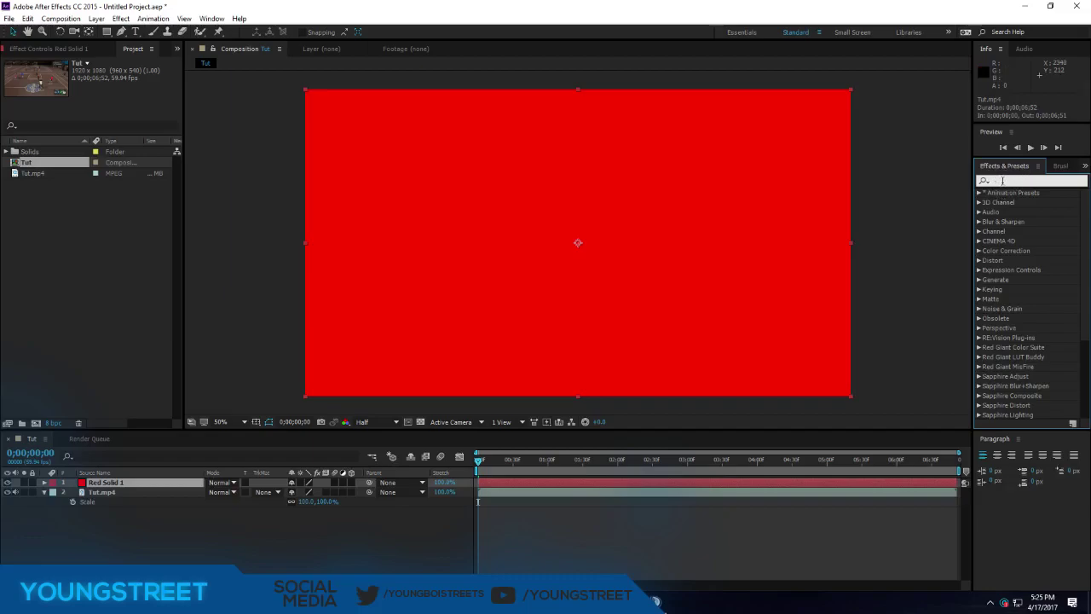
text(cc)
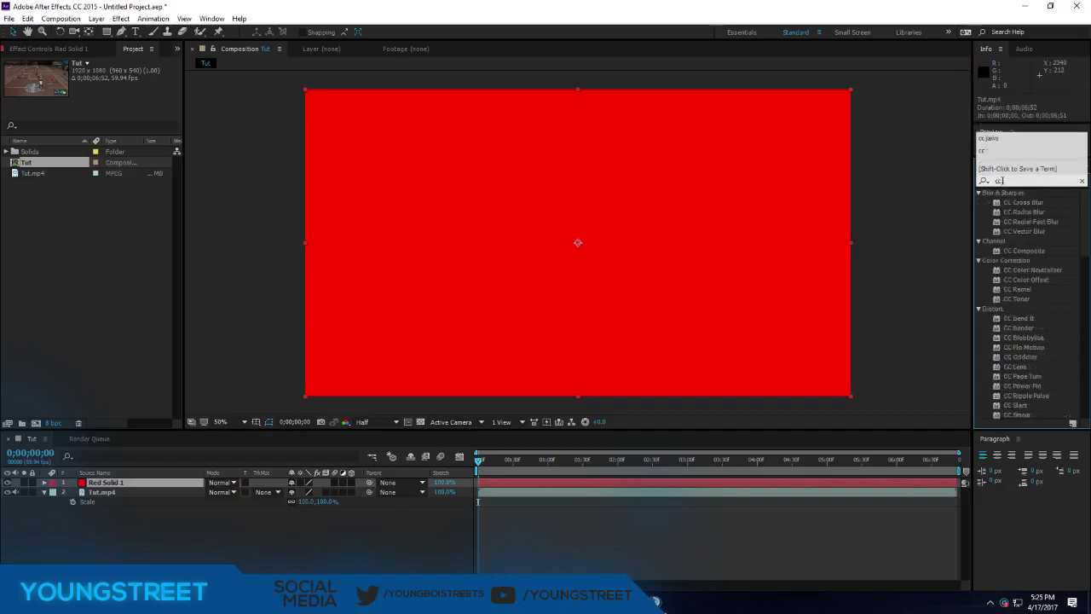
text( glowws)
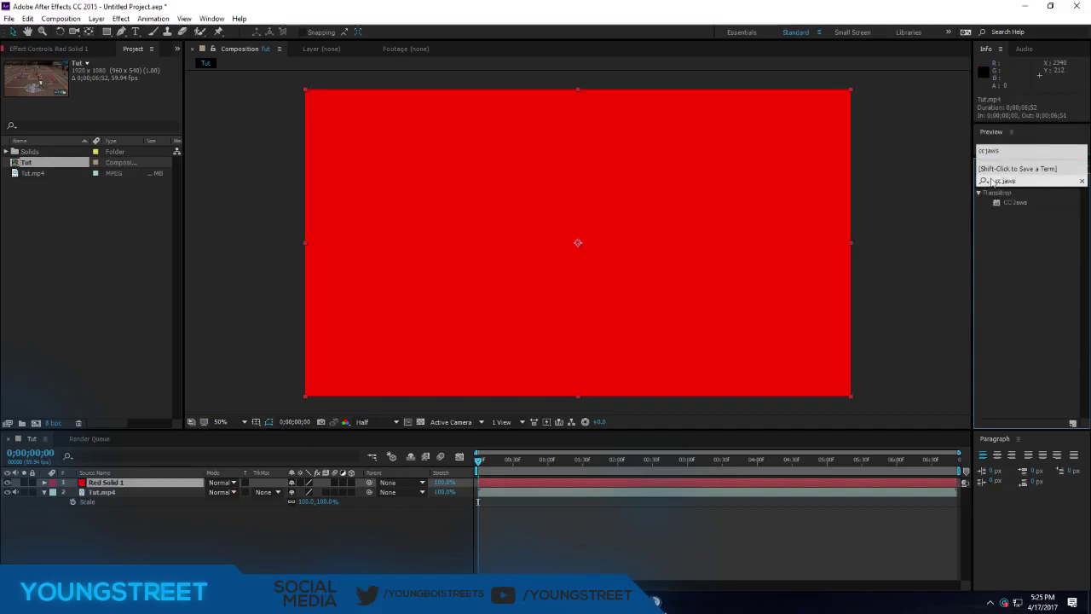
click(1014, 203)
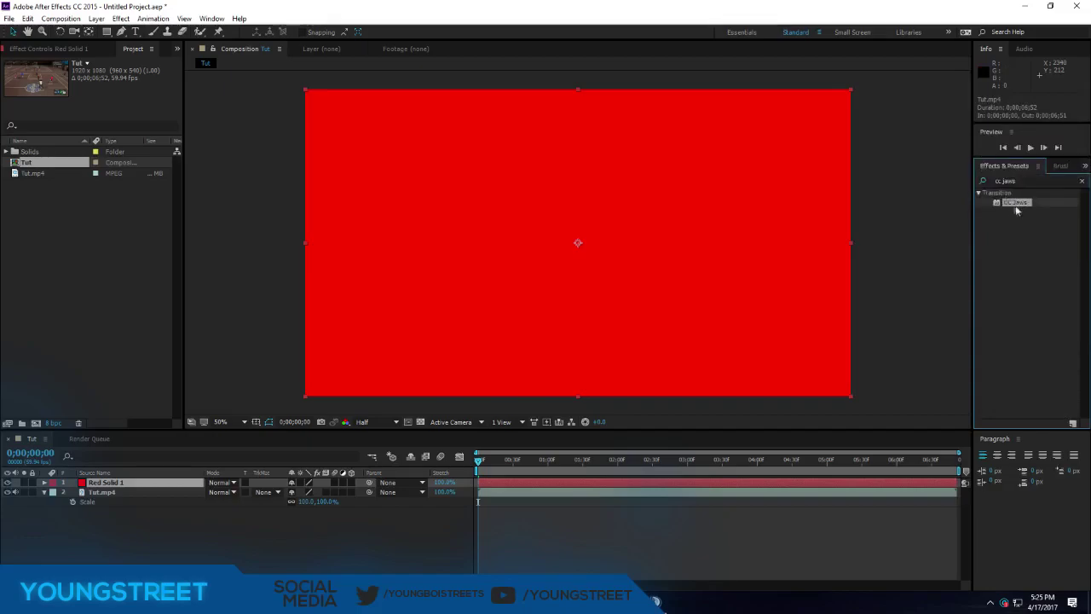
drag(1015, 207, 118, 486)
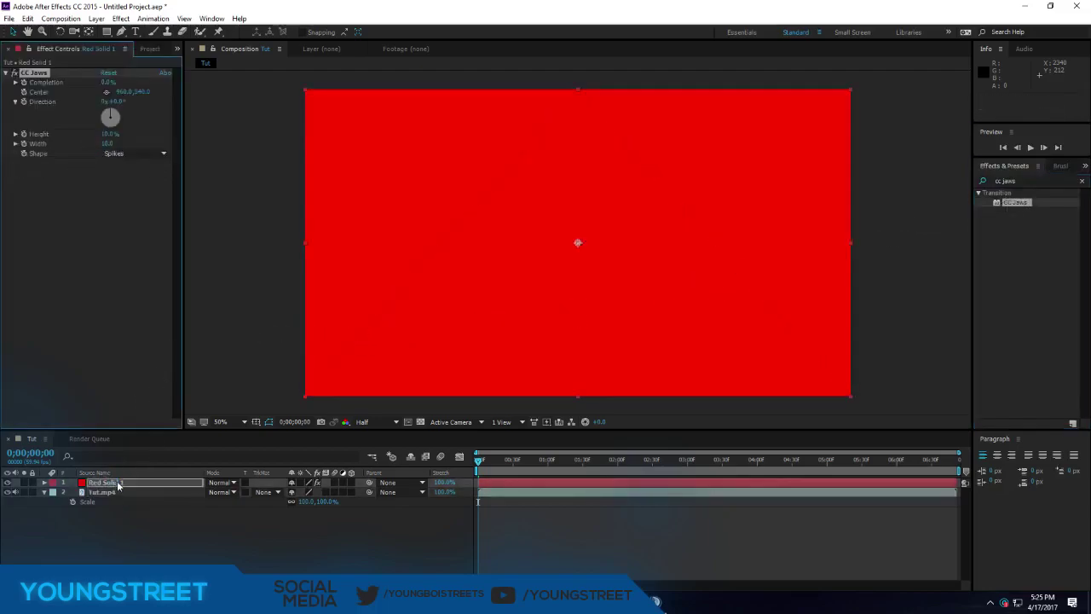
Set the CC Jaws Completion to 90% and its Height to 0% to form straight letterbox bars.
click(108, 82)
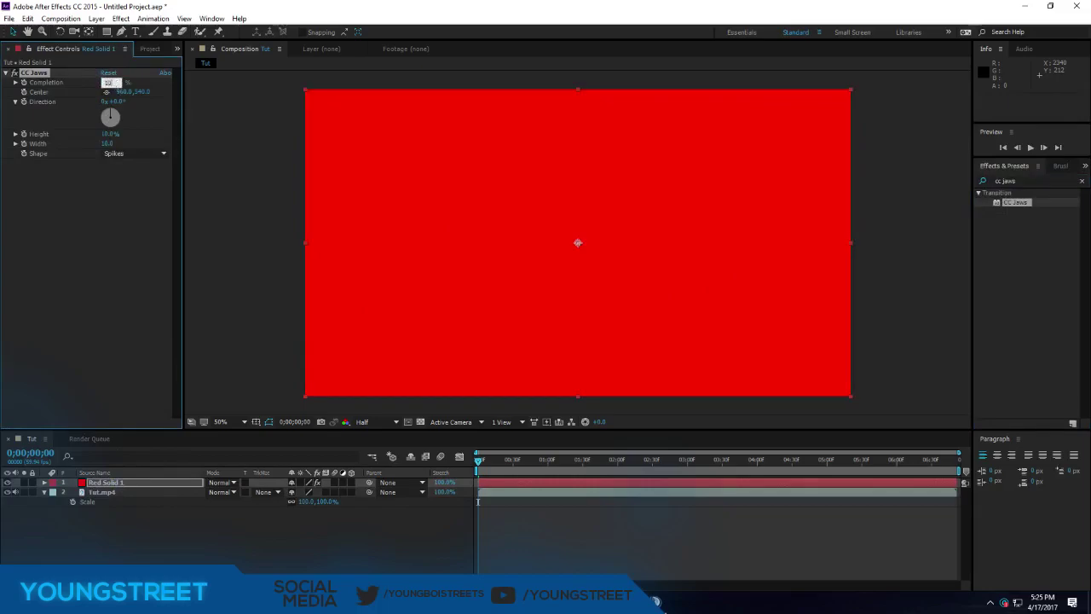
text(100)
key(Return)
click(109, 81)
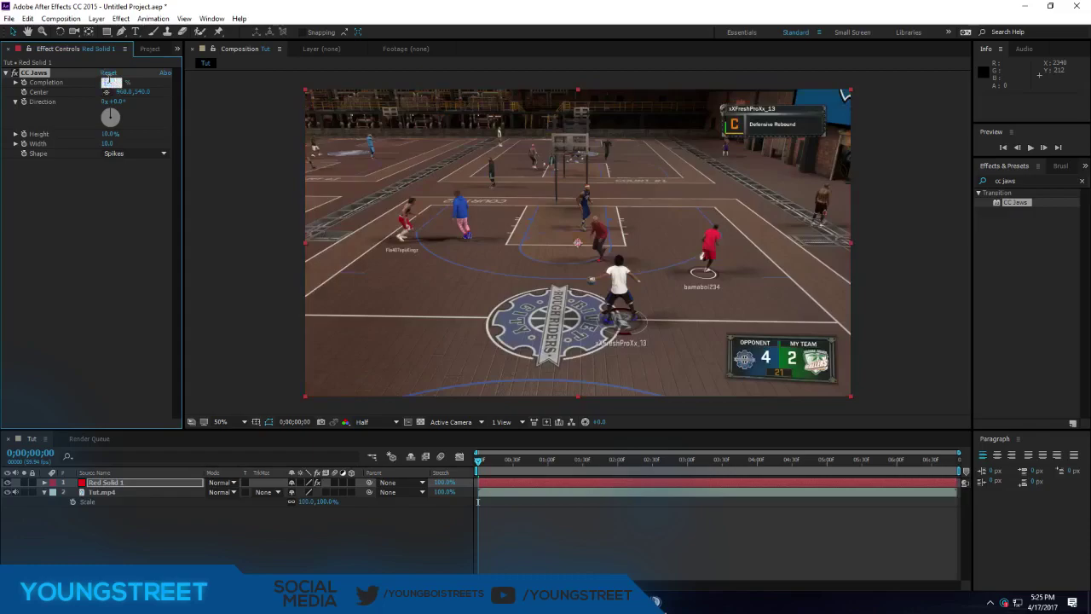
text(90)
key(Return)
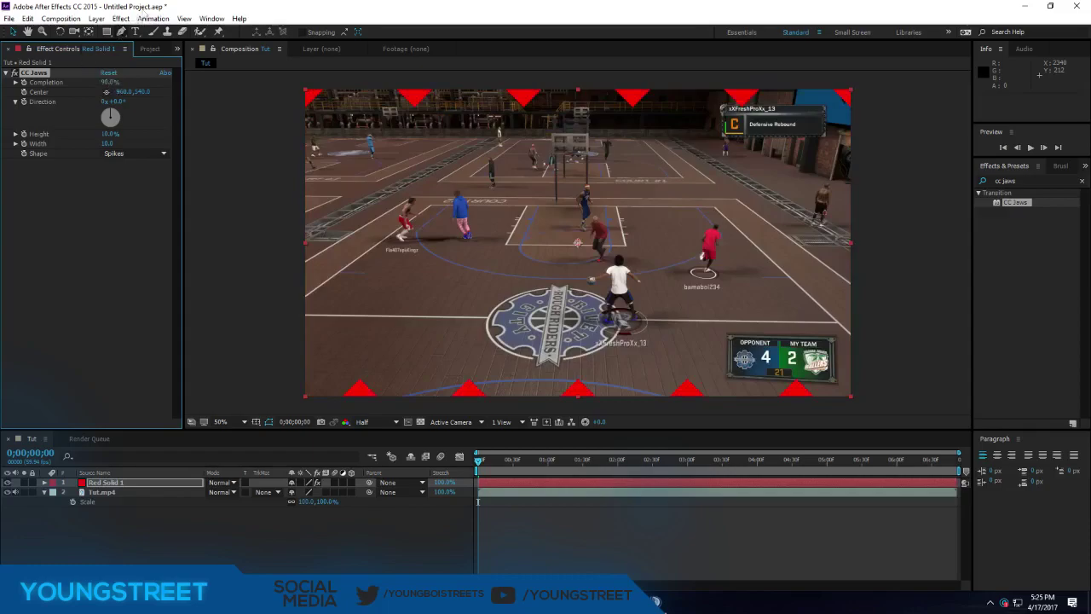
drag(109, 137, 66, 154)
click(26, 232)
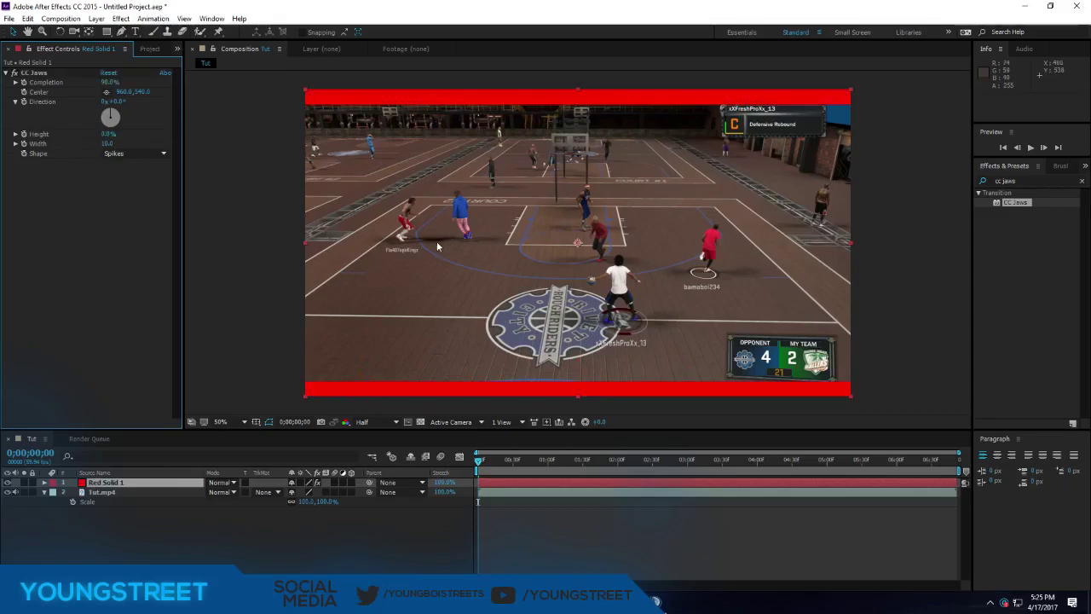
Look through the red solid's layer options and delete the solid from the composition.
right_click(81, 483)
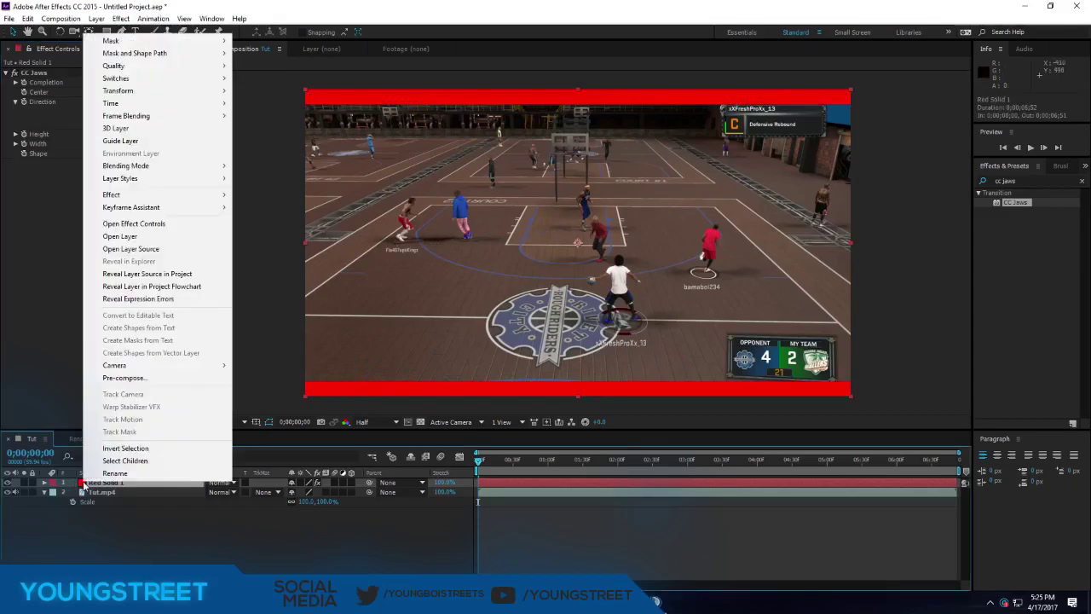
double_click(83, 484)
right_click(83, 485)
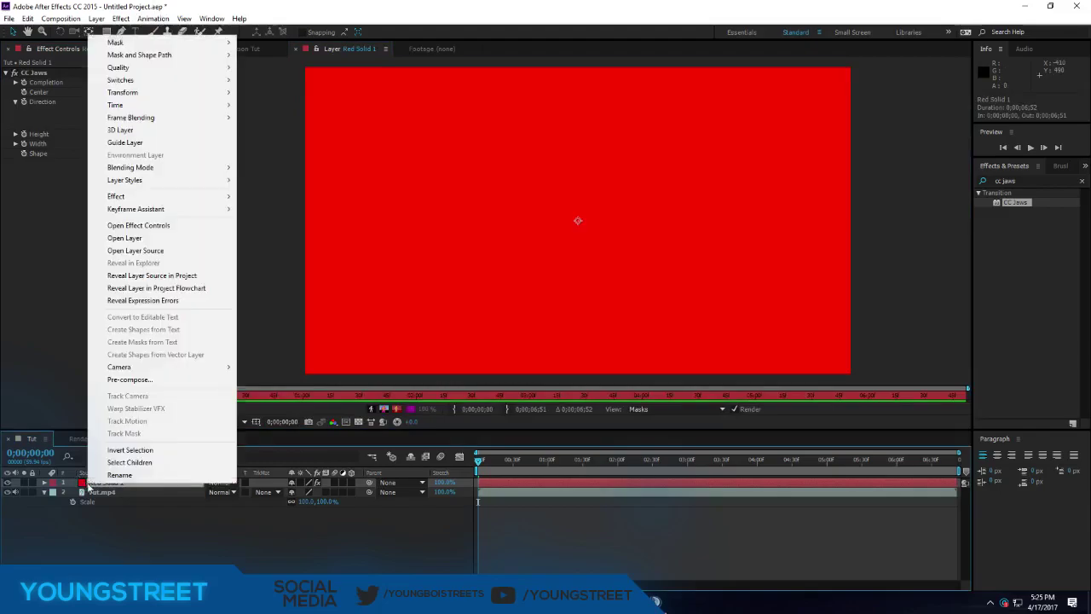
click(69, 348)
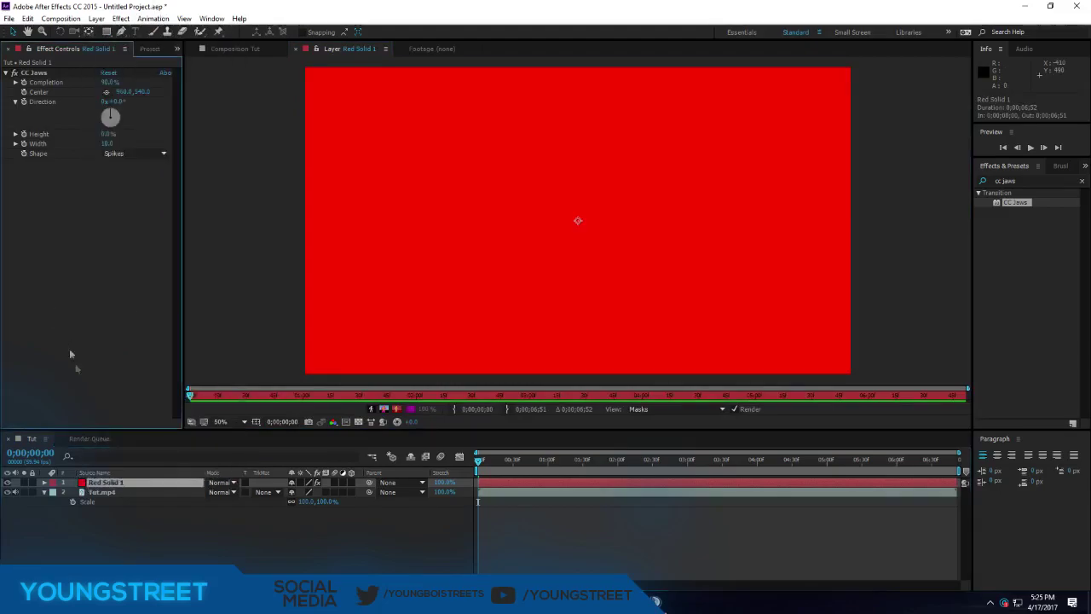
right_click(91, 483)
click(46, 386)
key(Delete)
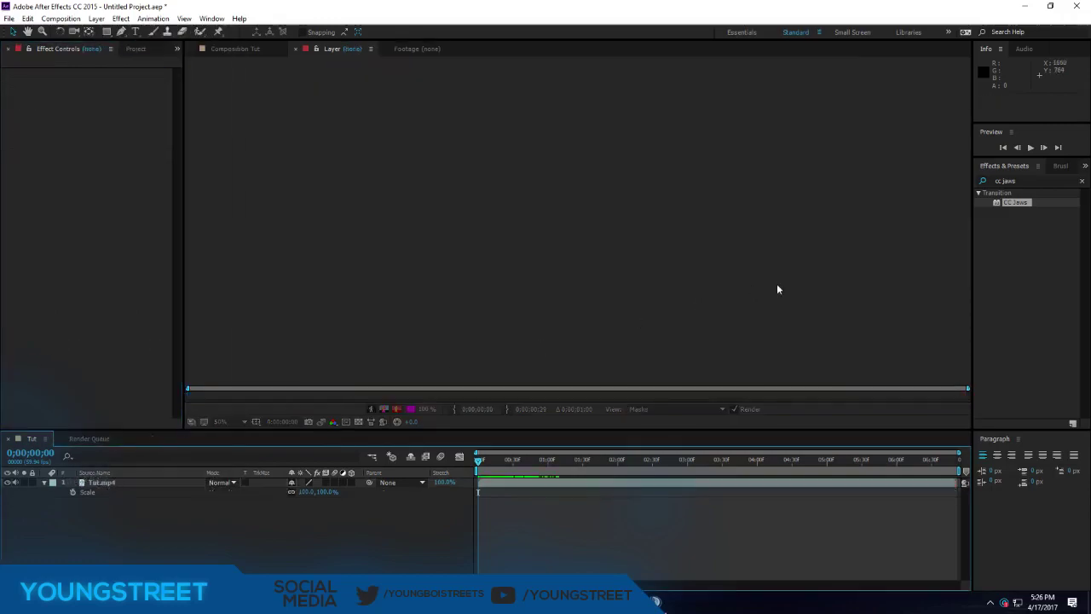
Create a black, composition-sized solid layer above the Tut.mp4 layer.
click(96, 18)
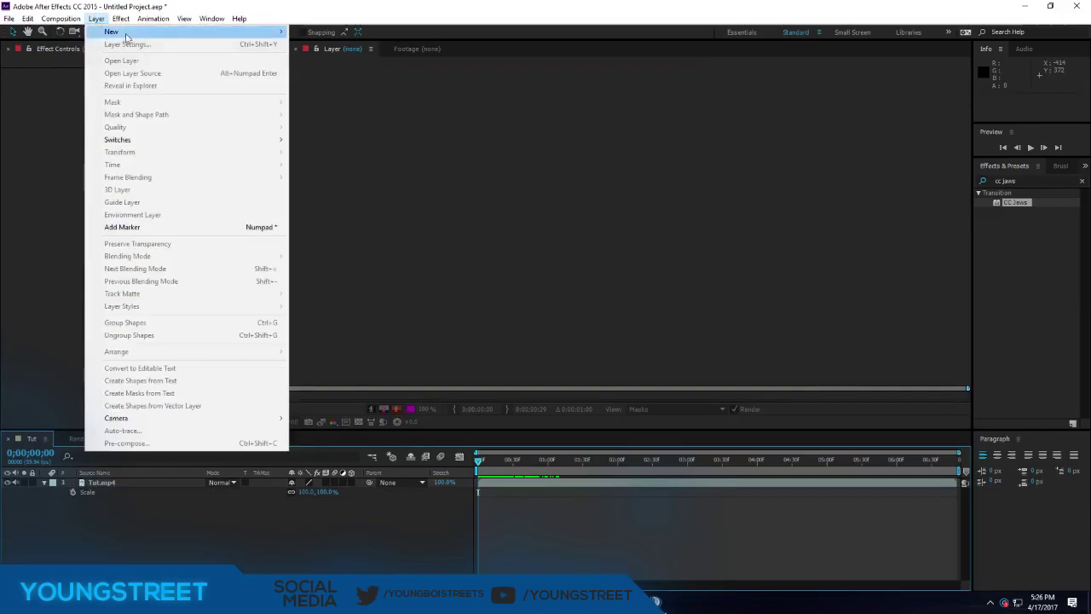
mouse_move(271, 34)
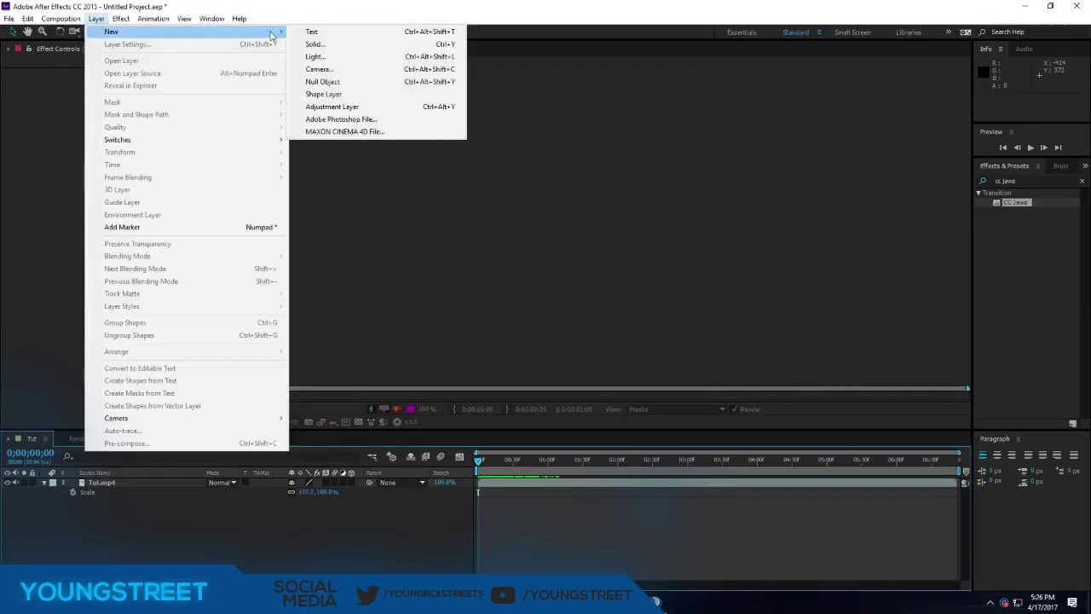
click(323, 49)
click(126, 201)
click(123, 175)
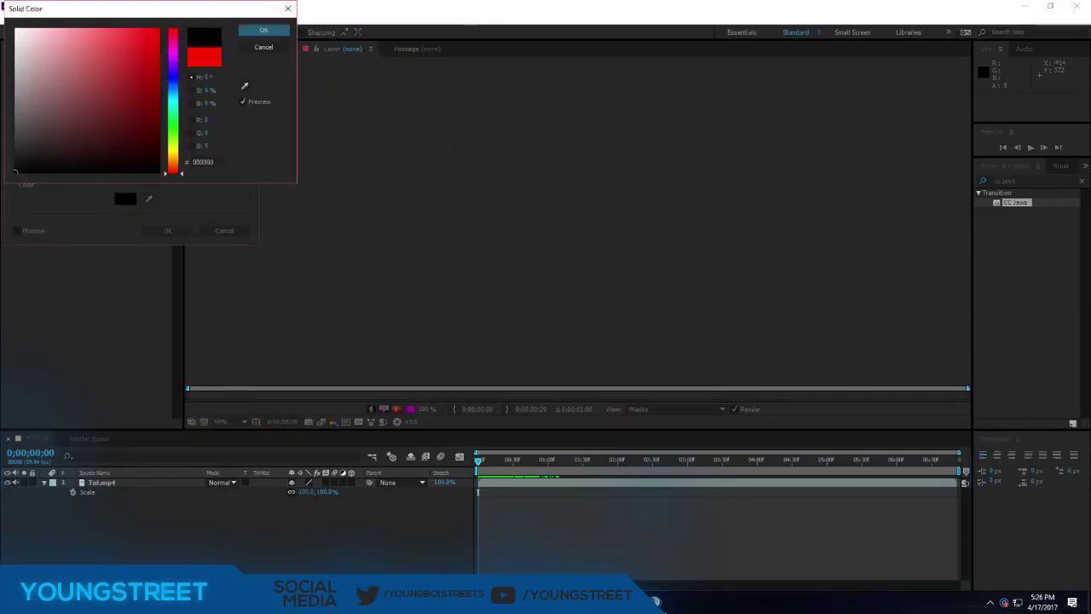
click(261, 29)
click(181, 230)
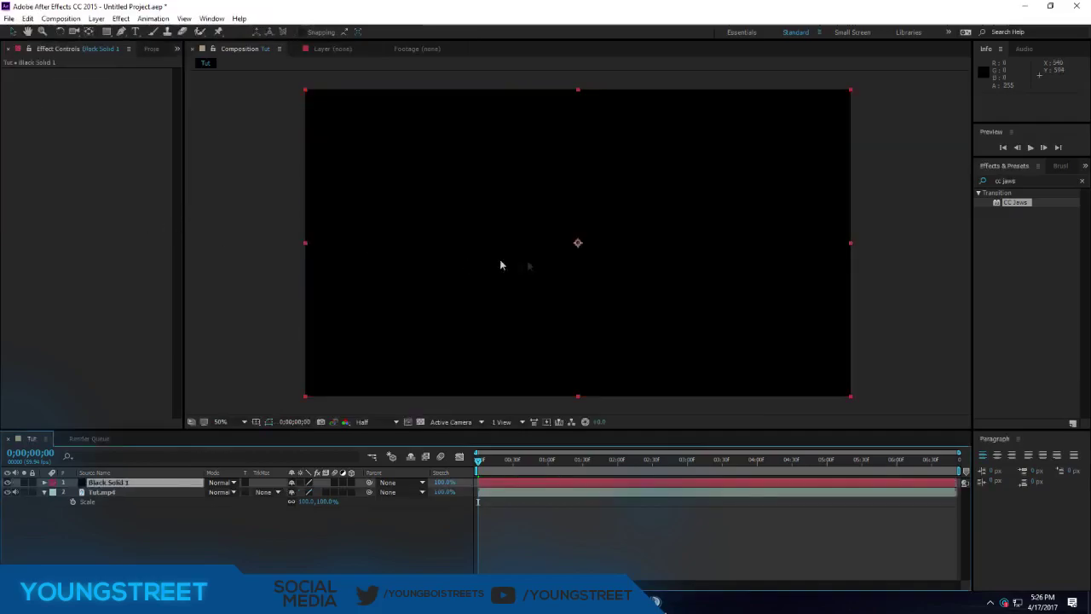
Apply CC Jaws to the black solid with Completion at 85% and Height at 0% to form straight letterbox bars.
drag(1023, 203, 358, 358)
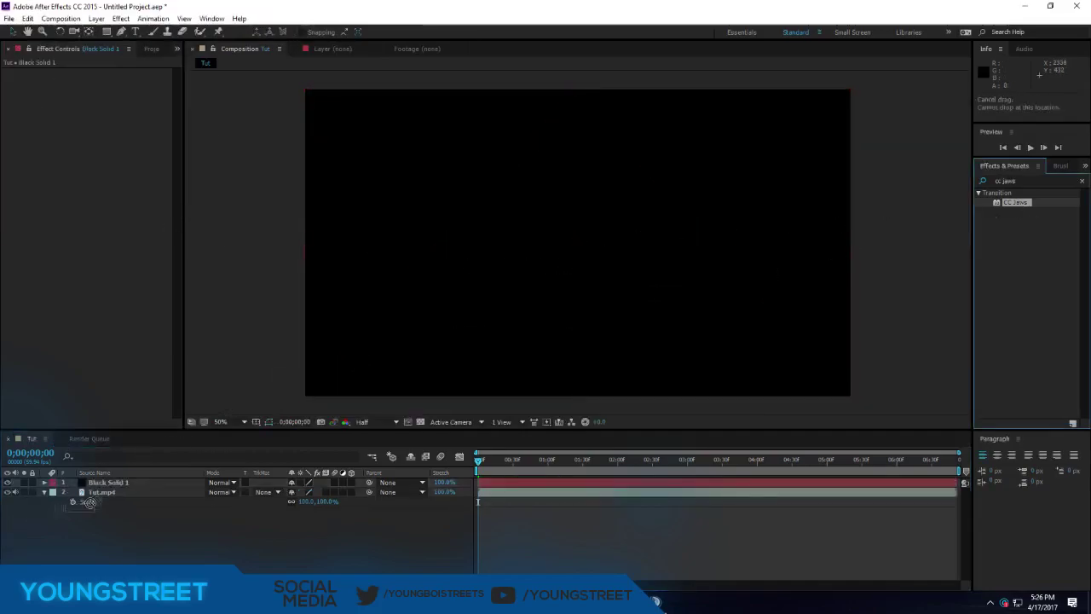
click(108, 82)
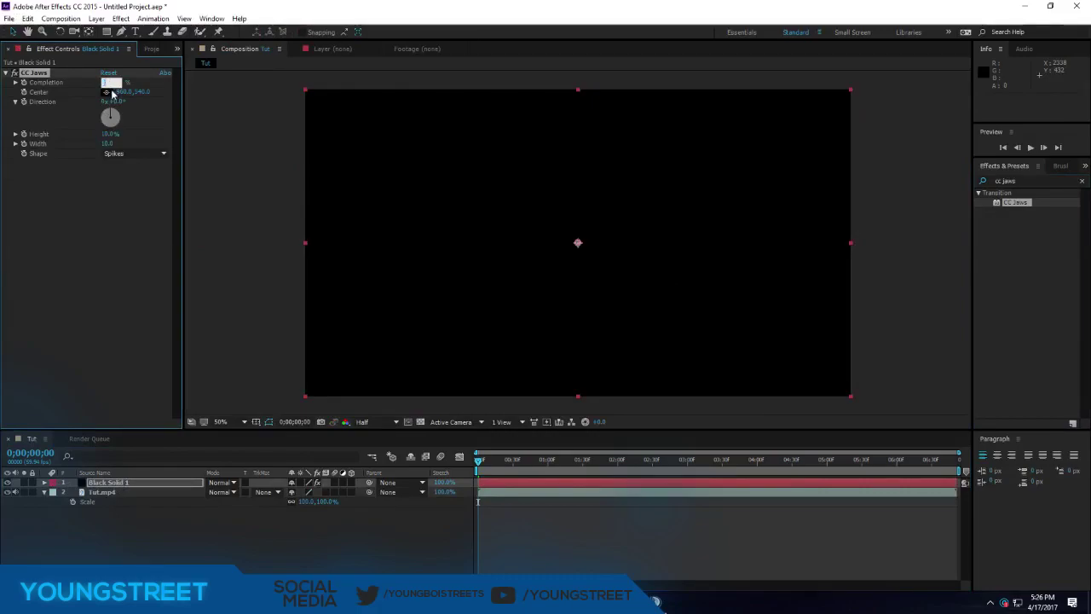
text(85)
key(Return)
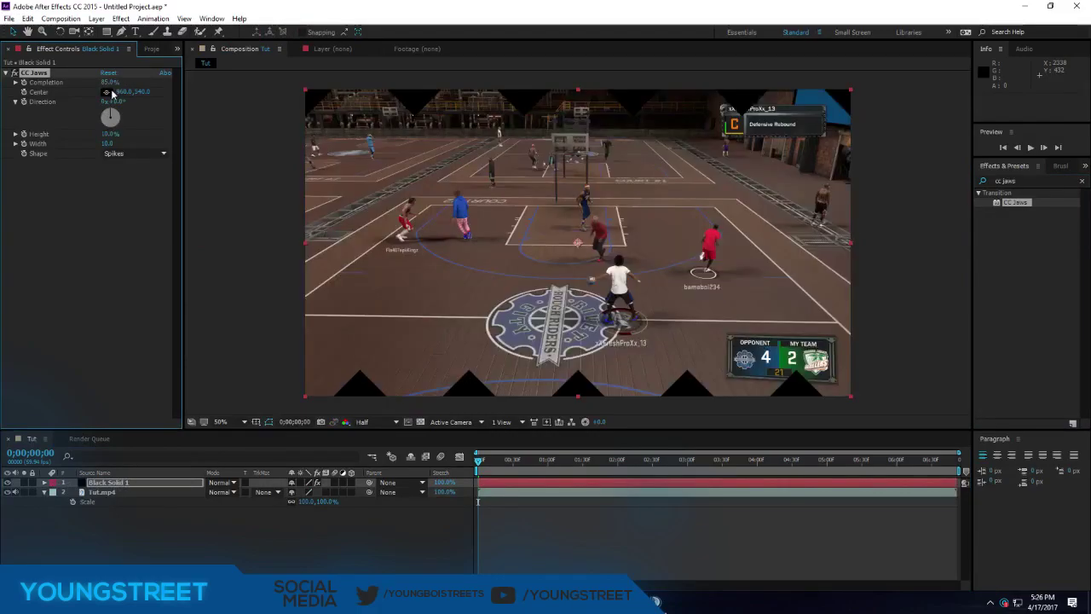
drag(109, 135, 85, 135)
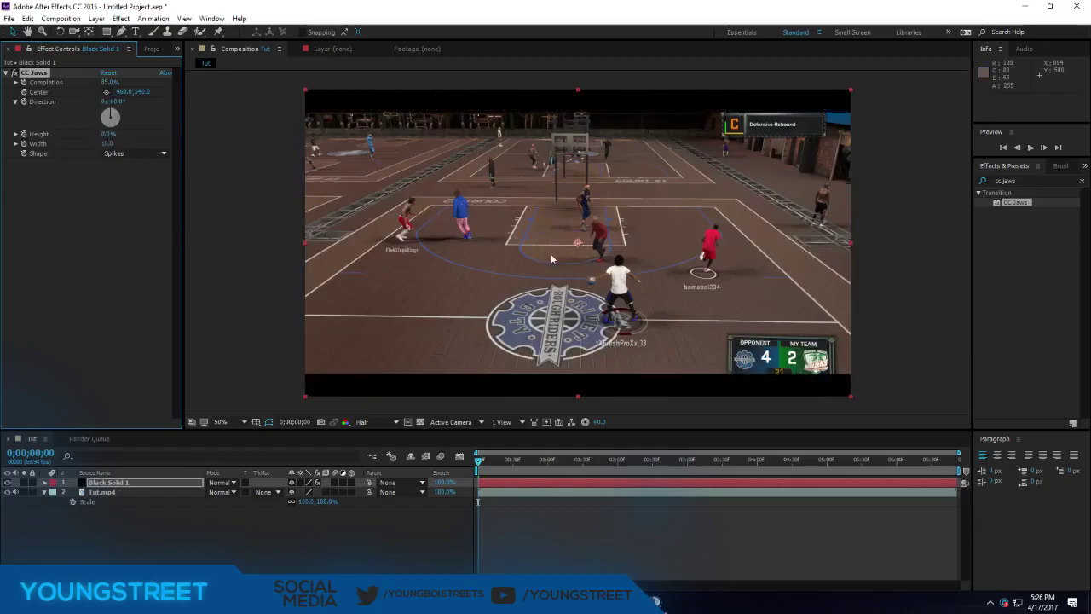
Shift the black solid slightly within the frame, undo the move and deselect the layer.
drag(546, 253, 532, 255)
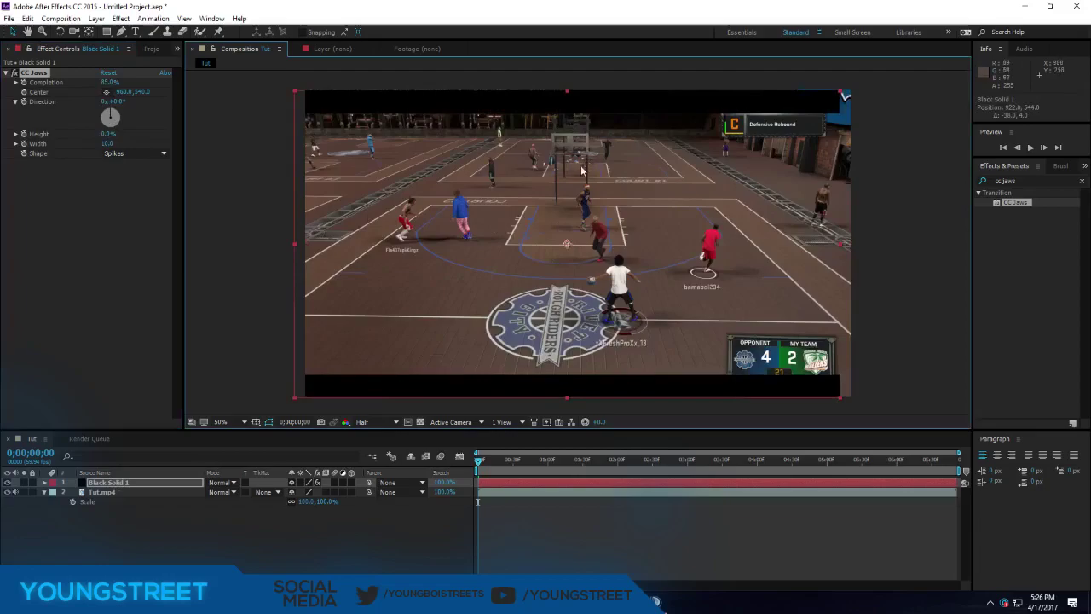
key(ctrl+z)
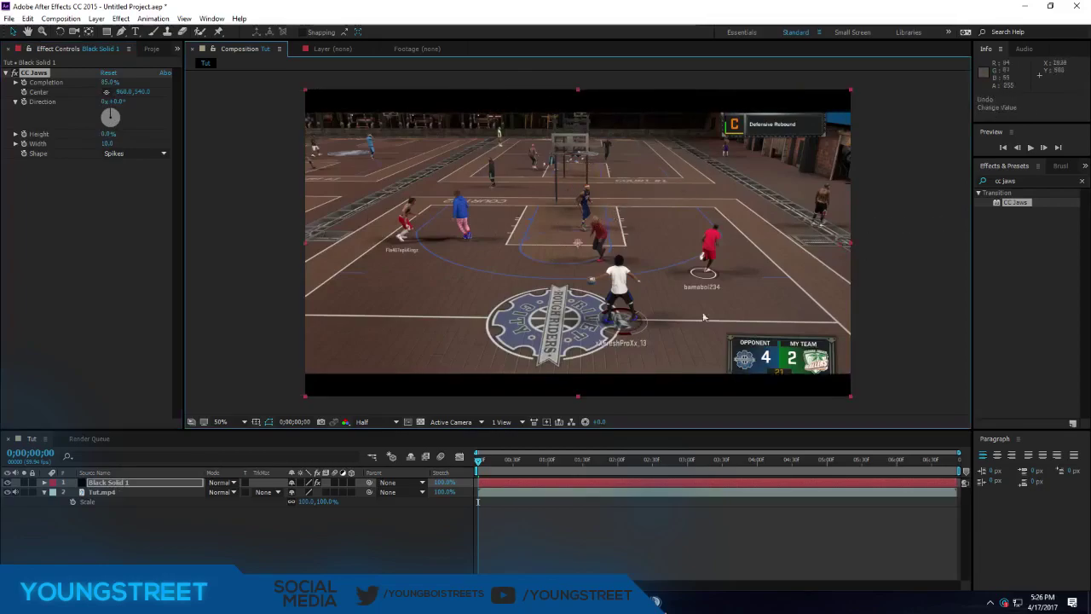
click(232, 348)
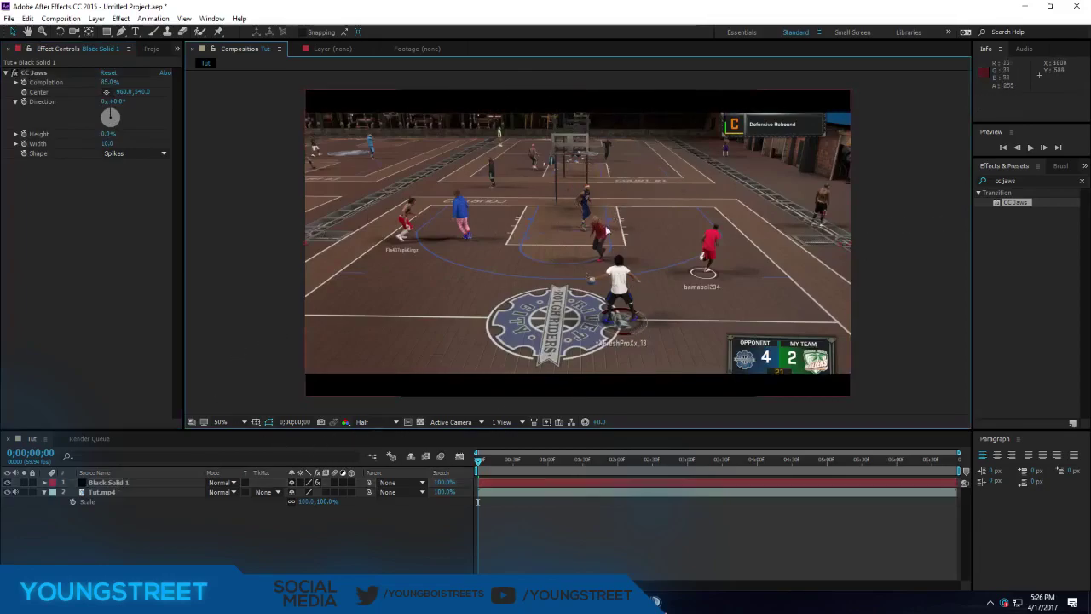
Scale the Tut.mp4 layer up to 108% so it extends past the frame edges.
click(306, 501)
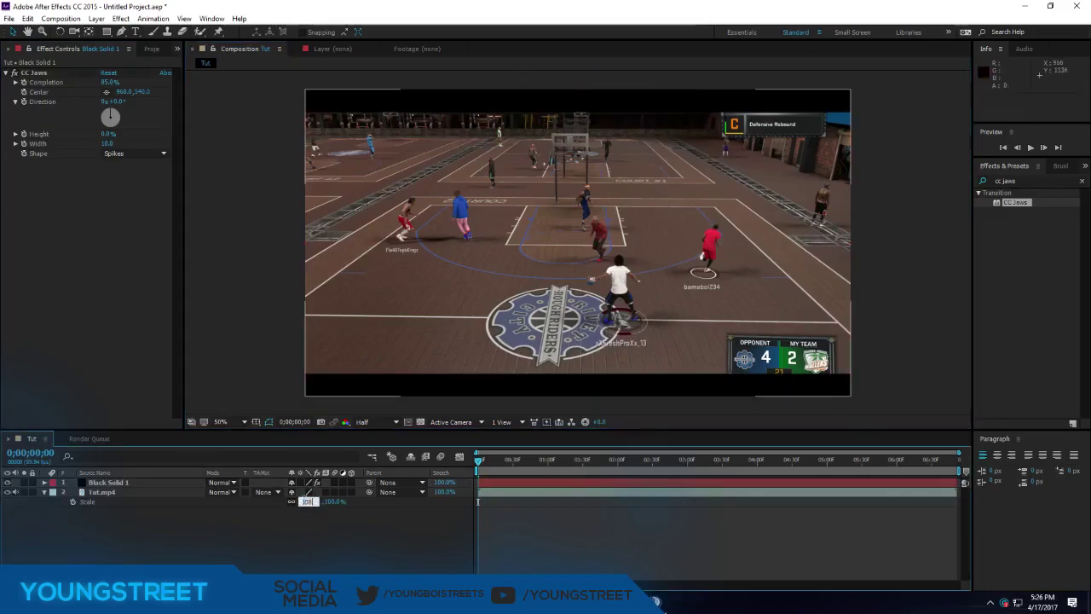
text(108)
key(Return)
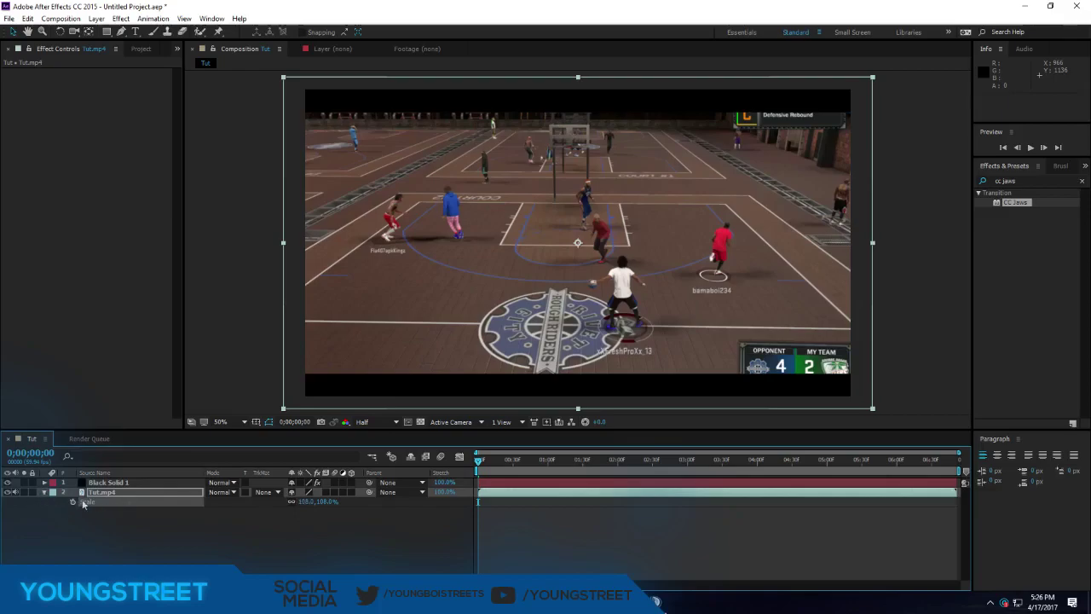
Look through the transform properties of the Tut.mp4 layer and show only its Rotation.
click(43, 493)
click(44, 492)
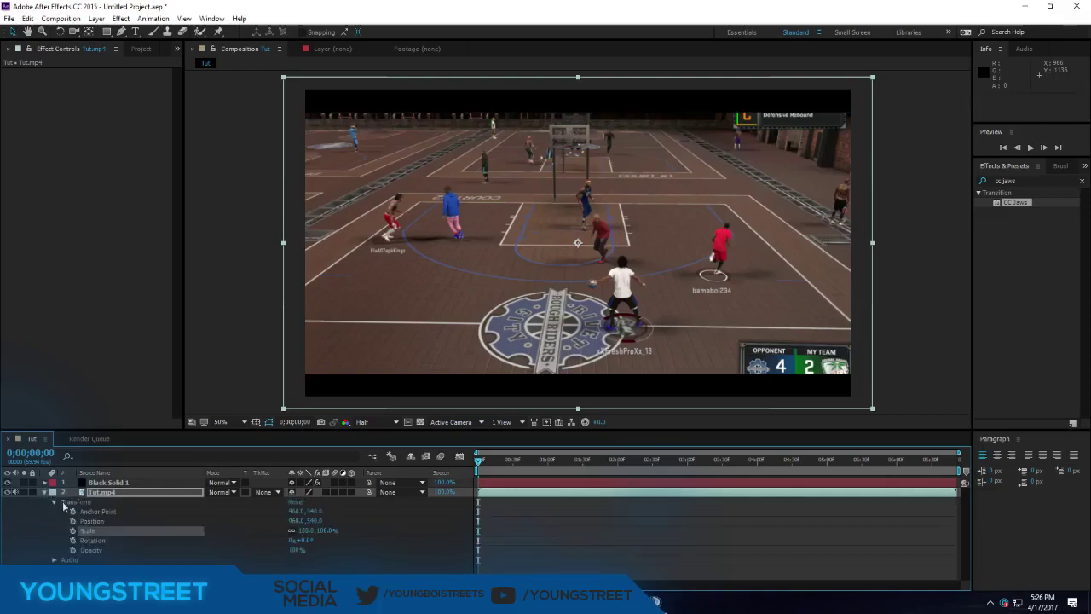
click(90, 542)
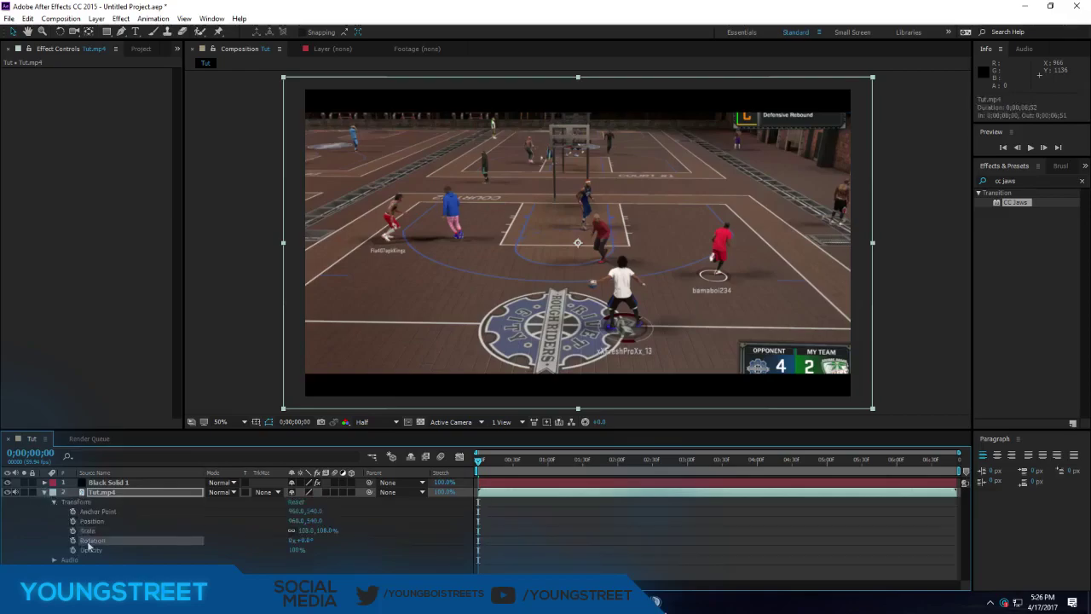
click(45, 495)
click(106, 495)
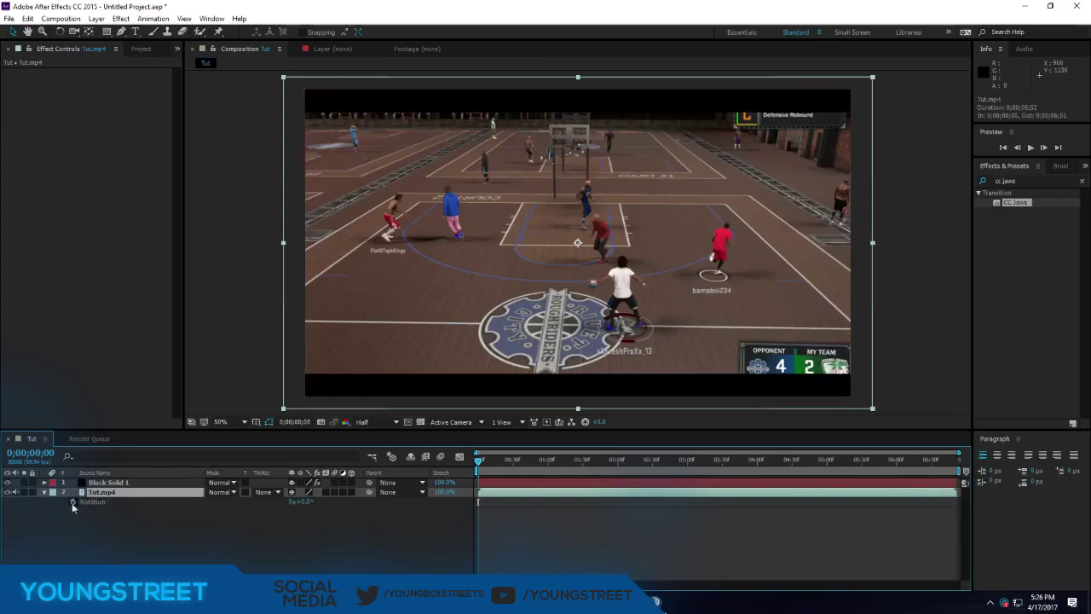
Enable keyframing on the Rotation of Tut.mp4 at the start and give it the expression wiggle (1,2).
click(72, 503)
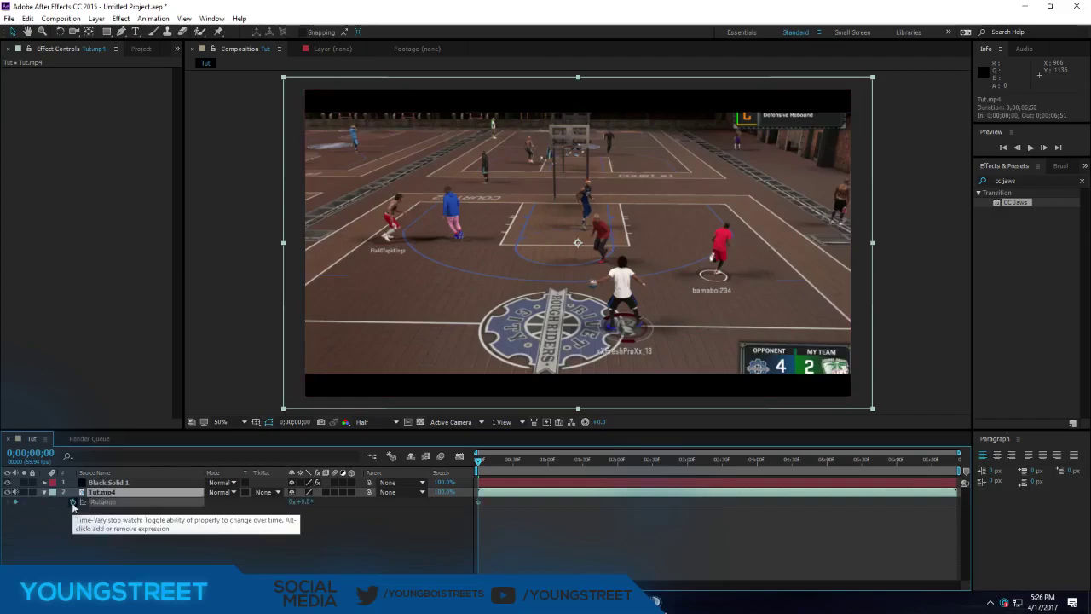
click(74, 509)
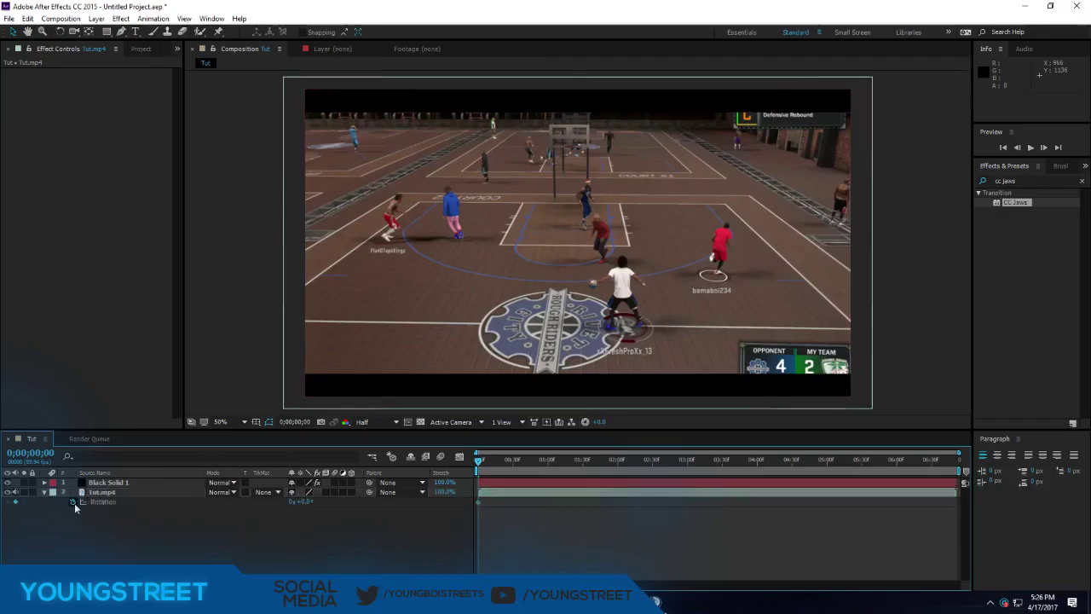
alt+click(73, 503)
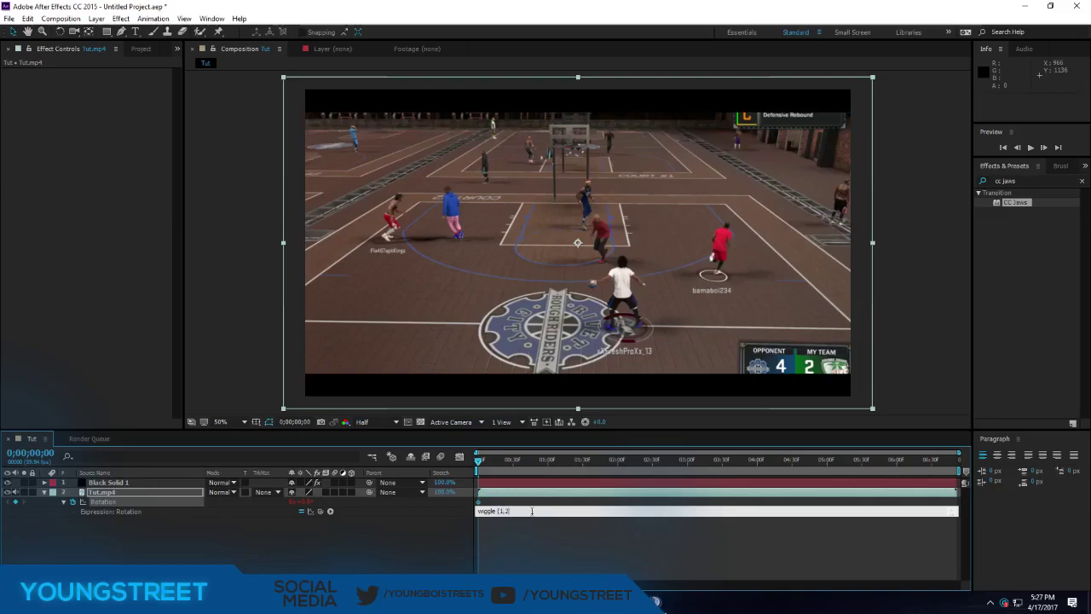
key(Return)
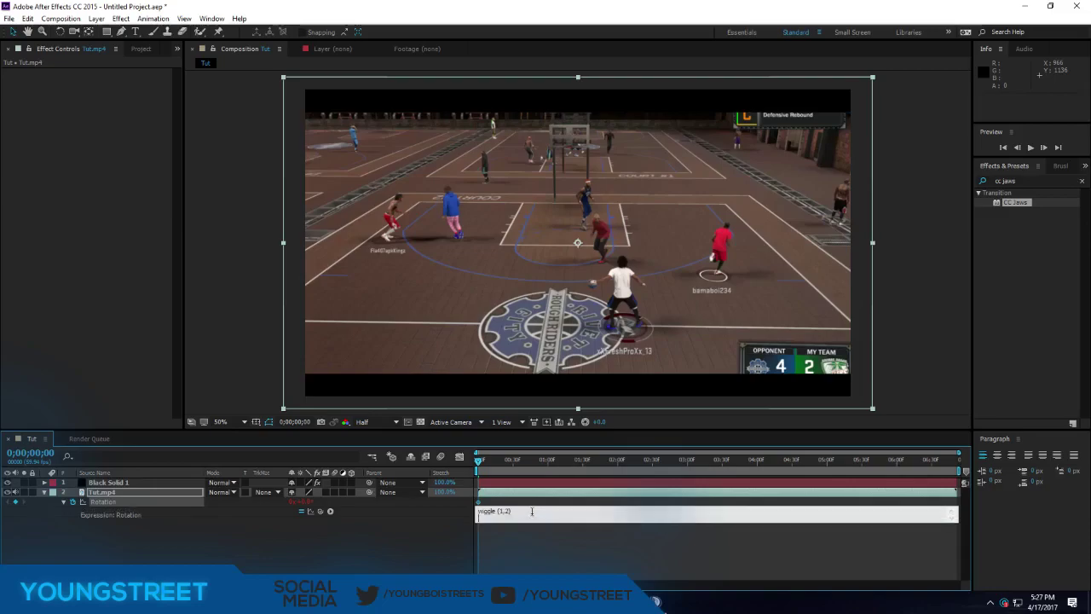
click(524, 569)
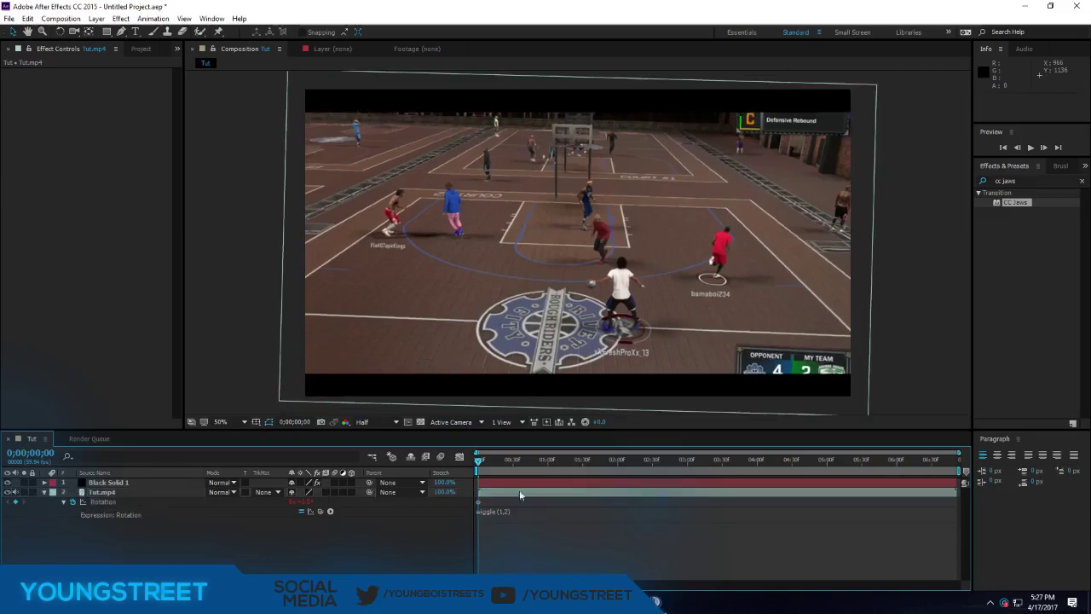
Preview the composition from its first frame to check the rotation wiggle, and return to the start.
mouse_move(482, 469)
mouse_down()
mouse_move(645, 471)
mouse_move(466, 454)
mouse_up()
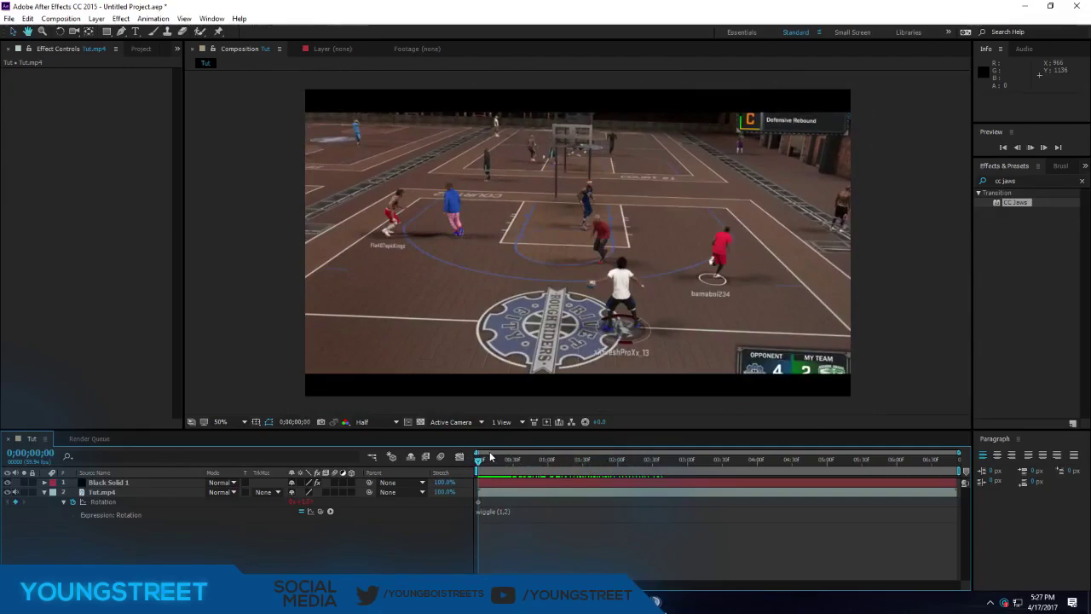
key(space)
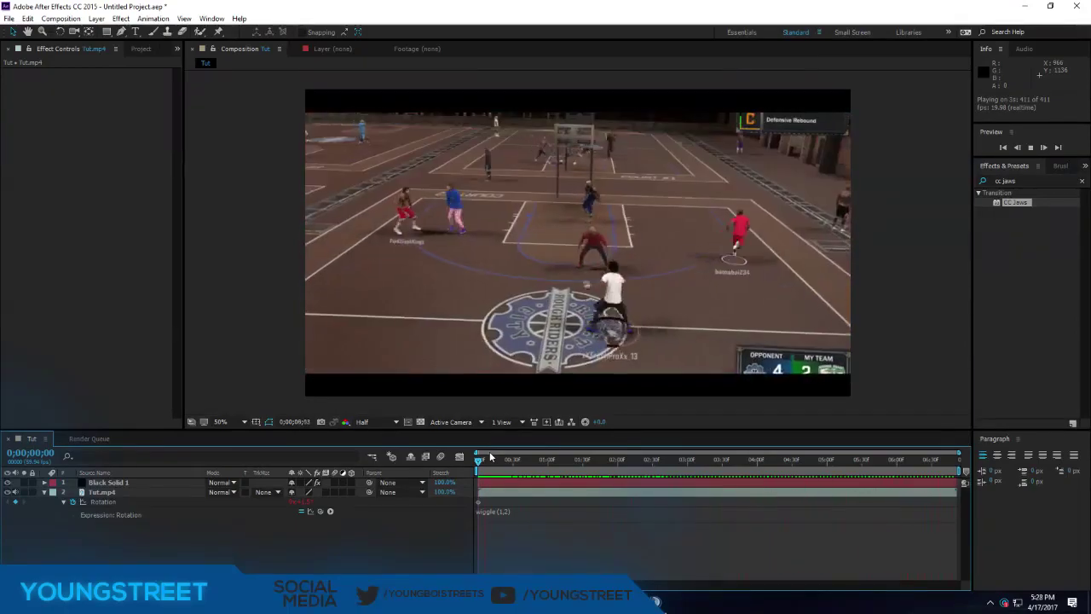
key(space)
key(Home)
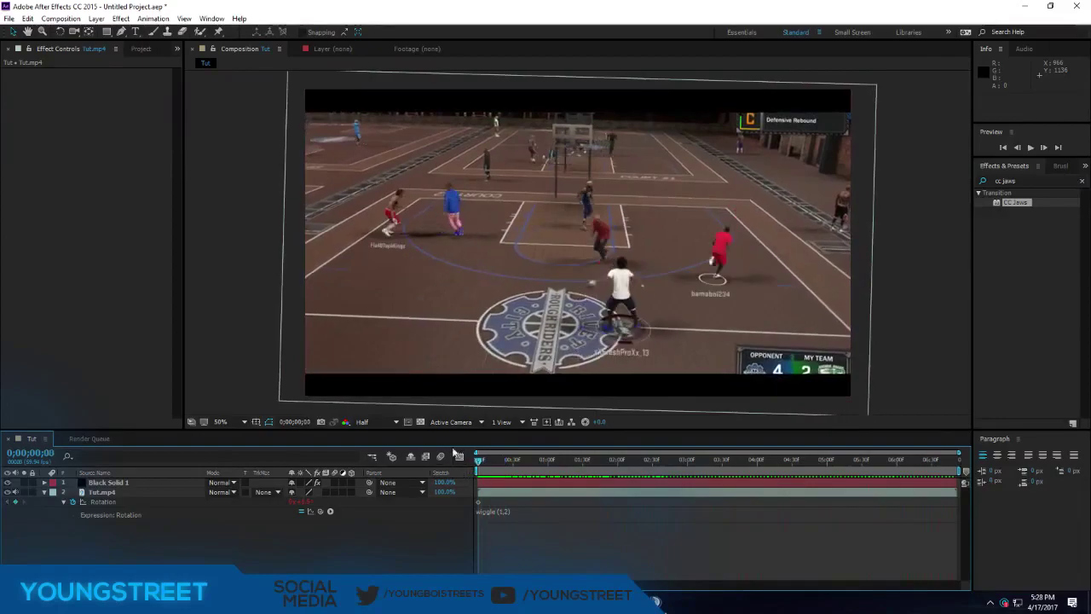
Move the current time to 0;00;02;10 and remove the Rotation keyframe at the start of the Tut.mp4 layer.
drag(480, 462, 630, 462)
click(479, 508)
right_click(480, 508)
key(Escape)
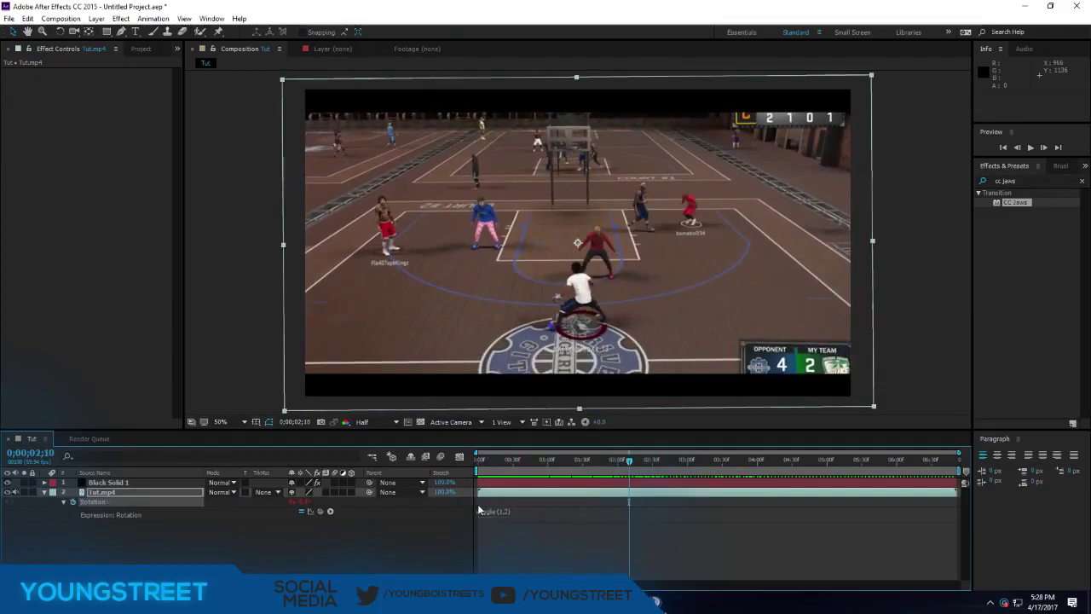
Scrub from the start to 0;00;01;26 and back to the first frame to inspect the wiggling clip.
click(475, 460)
drag(485, 461, 577, 469)
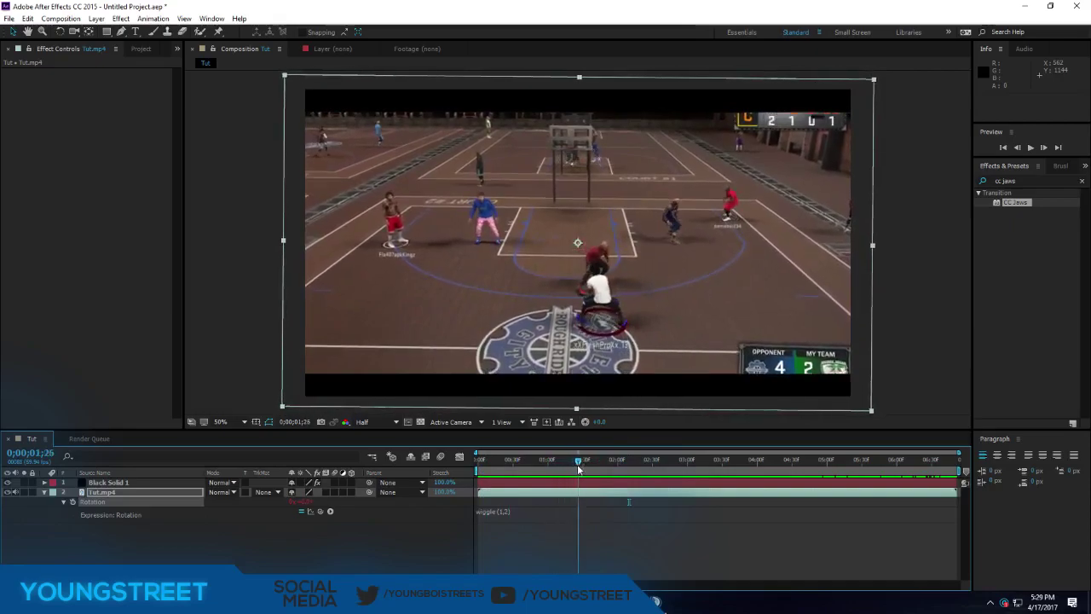
drag(579, 467, 477, 461)
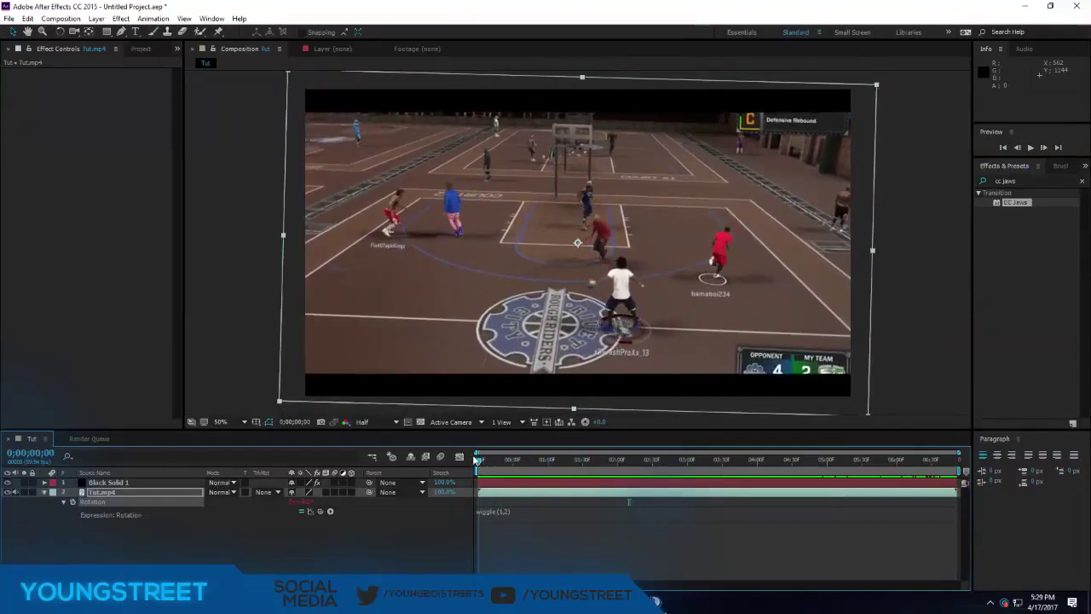